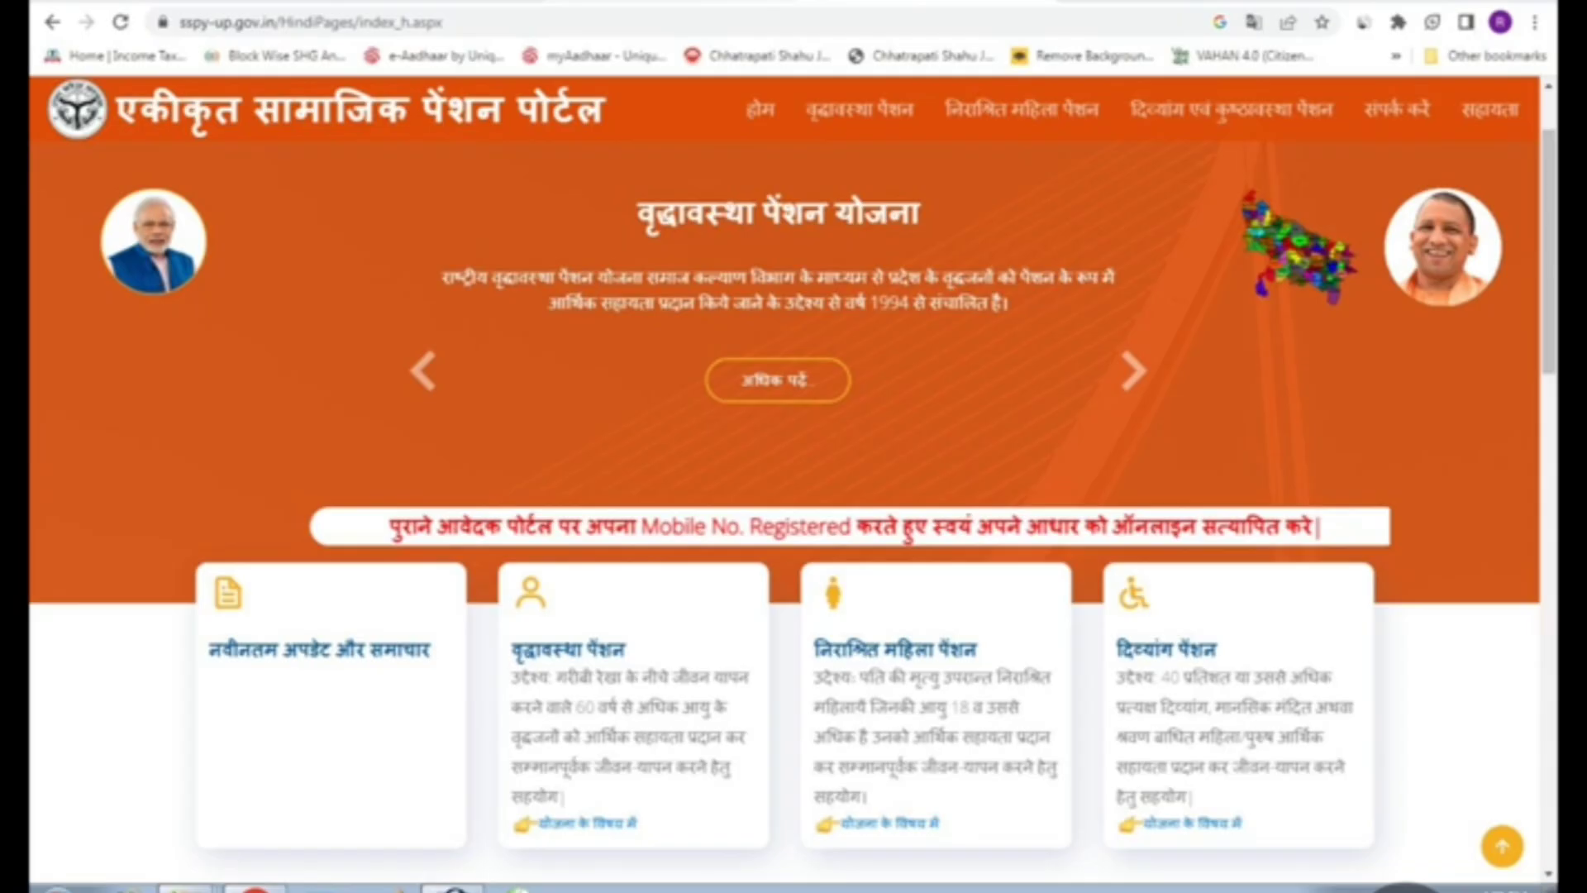
Step: Draw arrows pointing to the होम, वृद्धावस्था पेंशन, निराश्रित महिला पेंशन and दिव्यांग एवं कुष्ठावस्था पेंशन links, and close the drawing overlay
left_click(1405, 884)
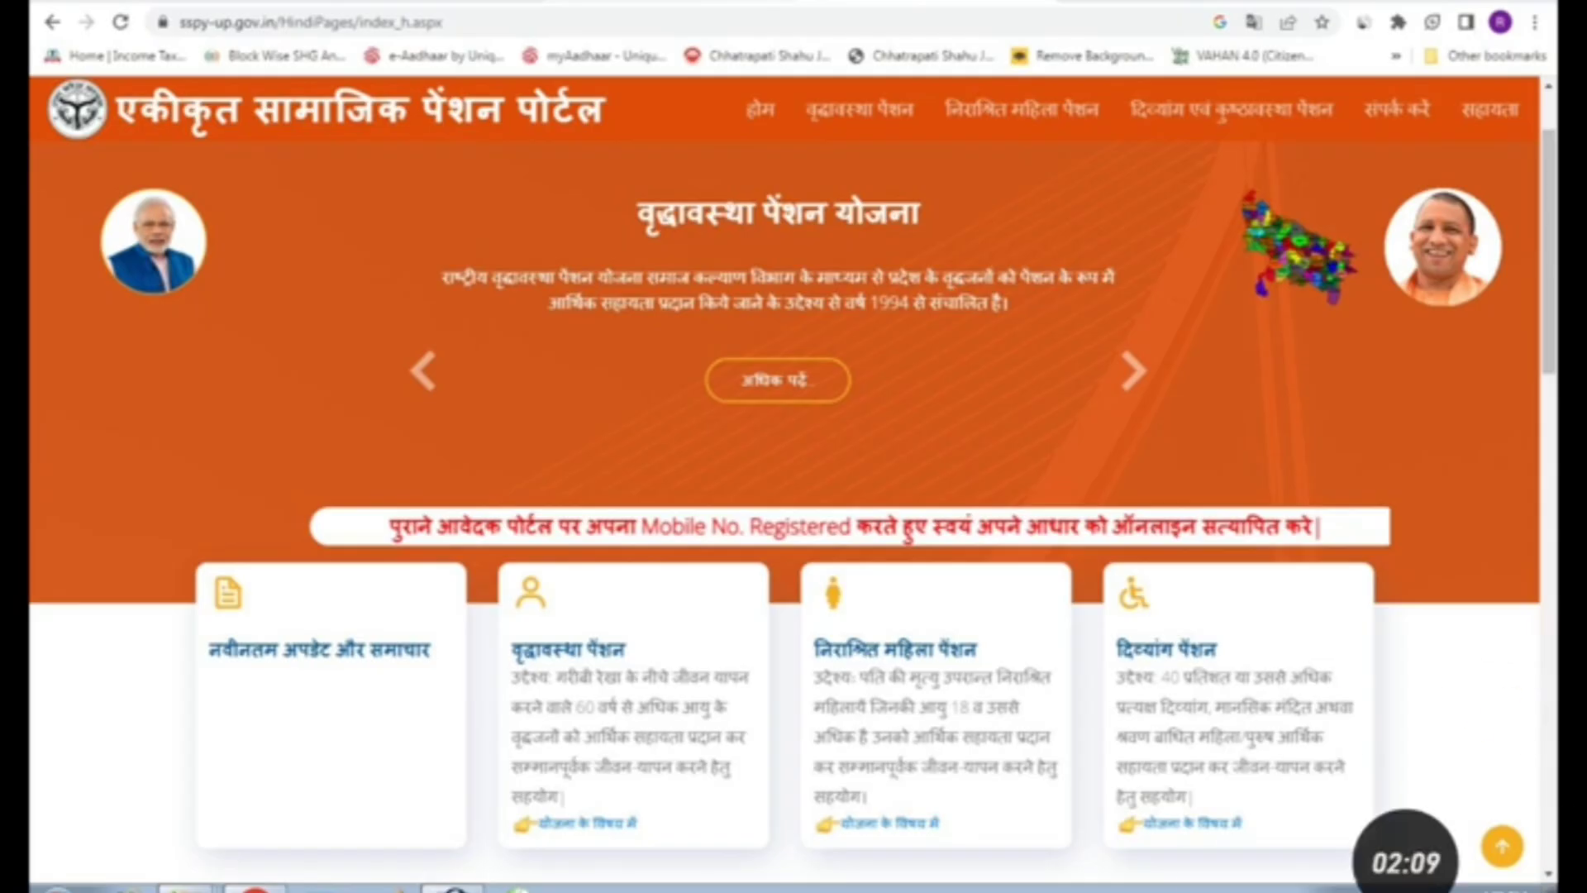
left_click(1483, 714)
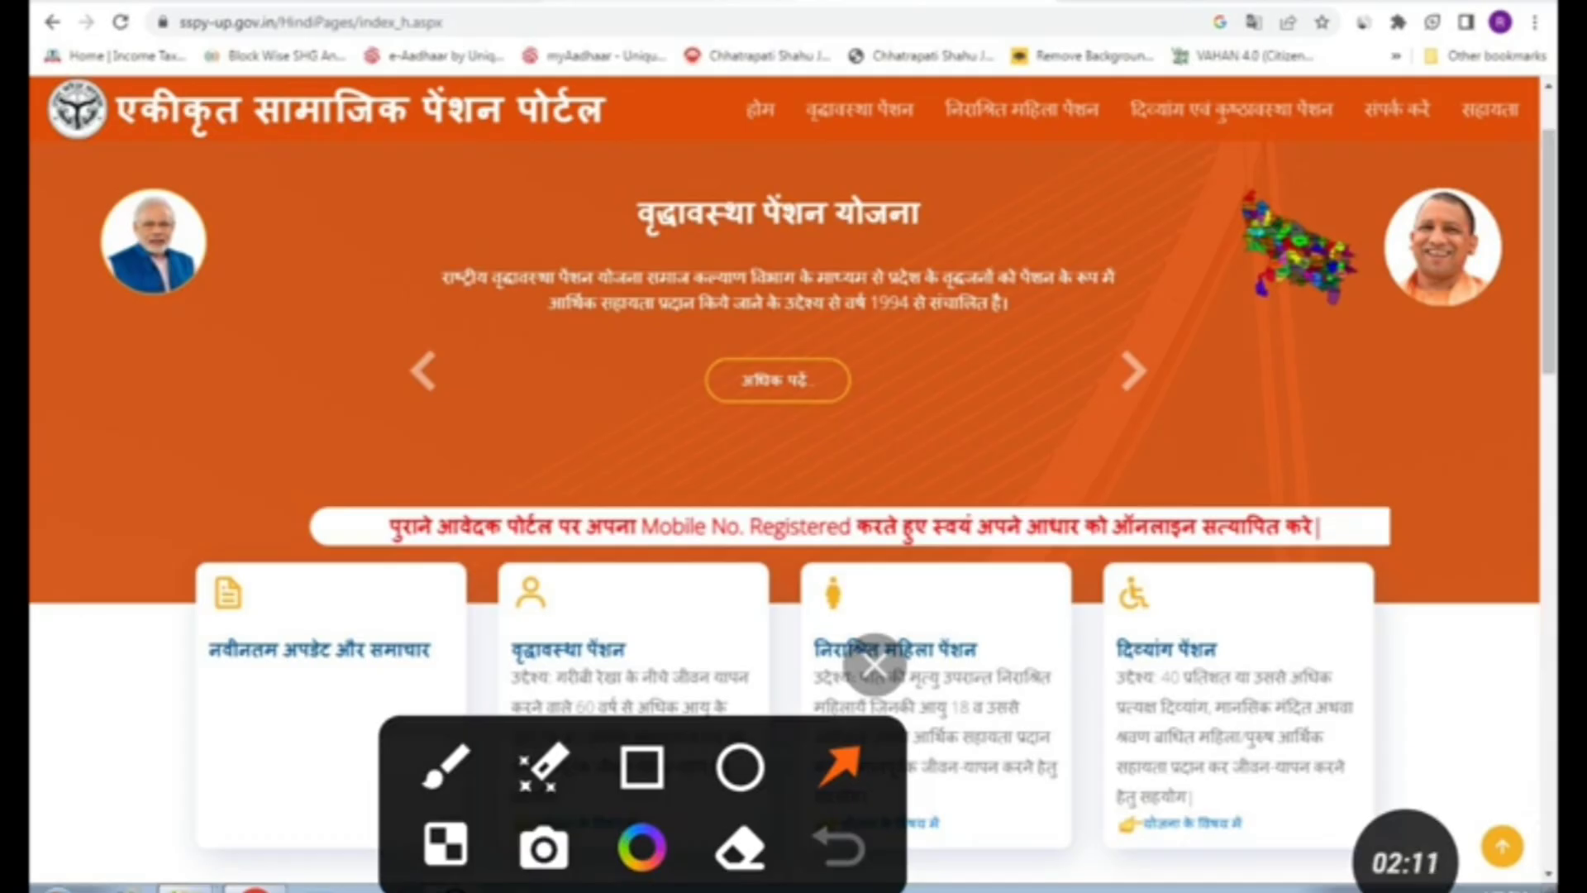
left_click_drag(533, 213, 709, 132)
left_click_drag(757, 206, 833, 139)
left_click_drag(917, 205, 1033, 132)
left_click_drag(1092, 258, 1195, 151)
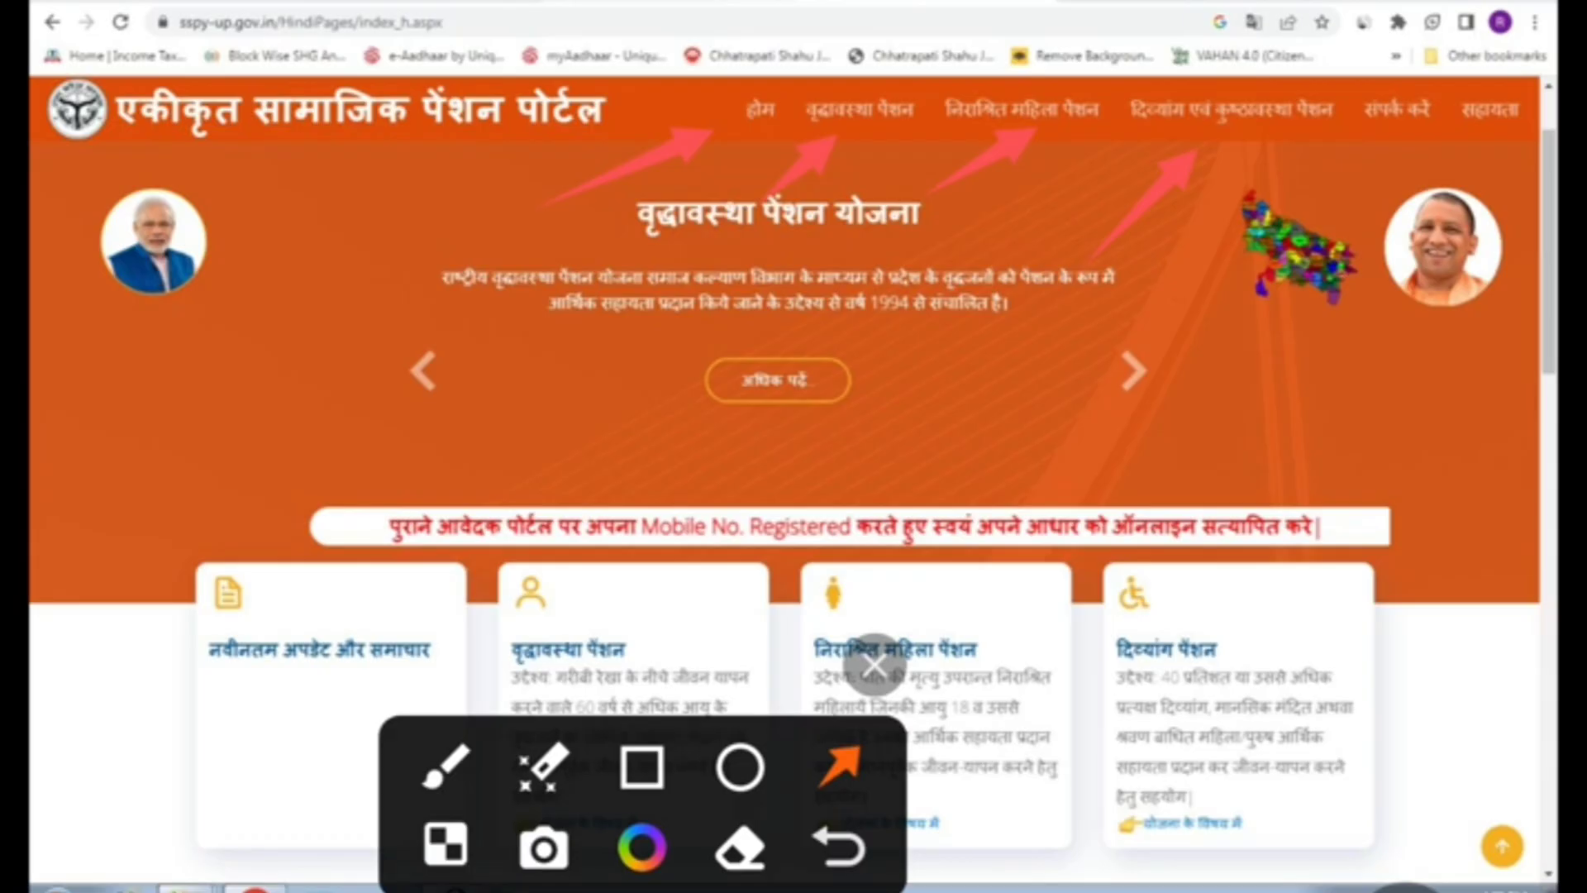
left_click(874, 665)
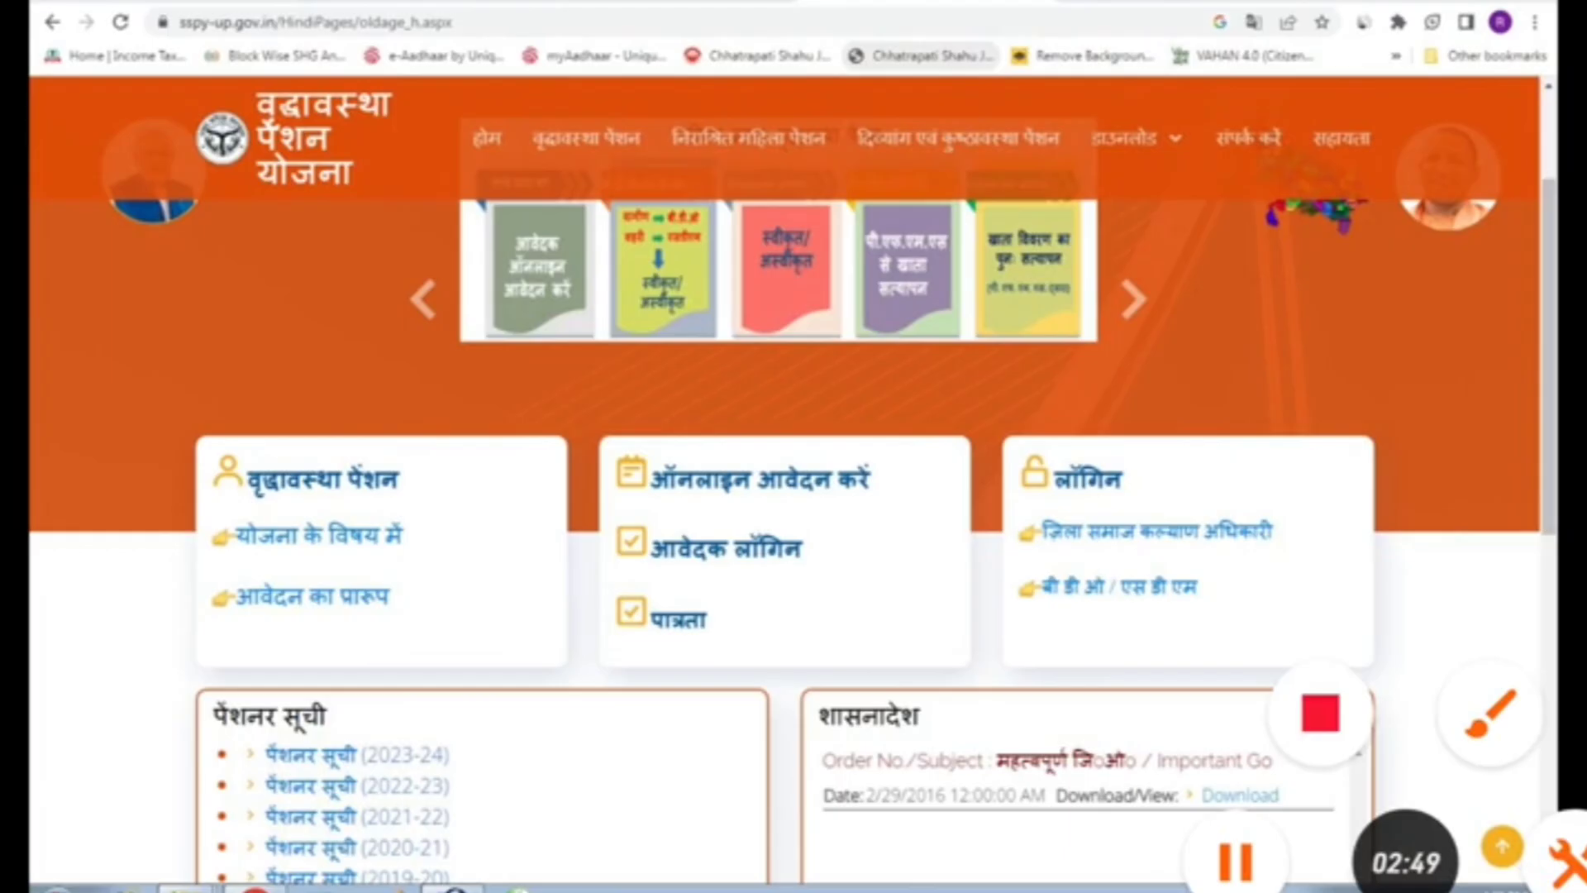
Step: Mark the वृद्धावस्था पेंशन heading, योजना के विषय में, आवेदन का प्रारूप and ऑनलाइन आवेदन करें with arrows
left_click(1488, 713)
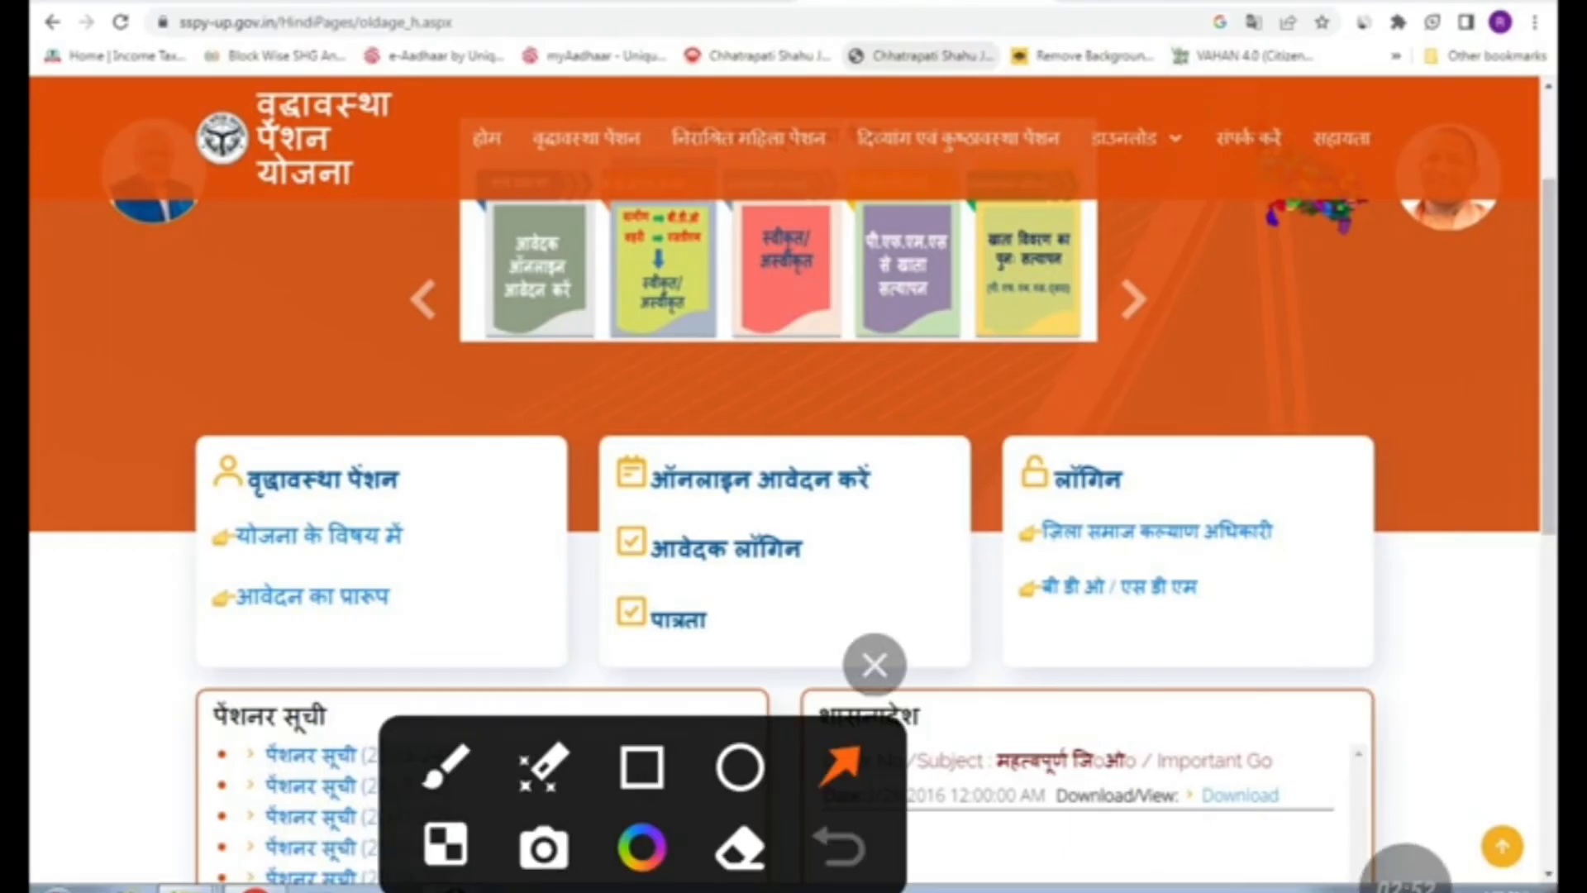
left_click_drag(166, 357, 289, 457)
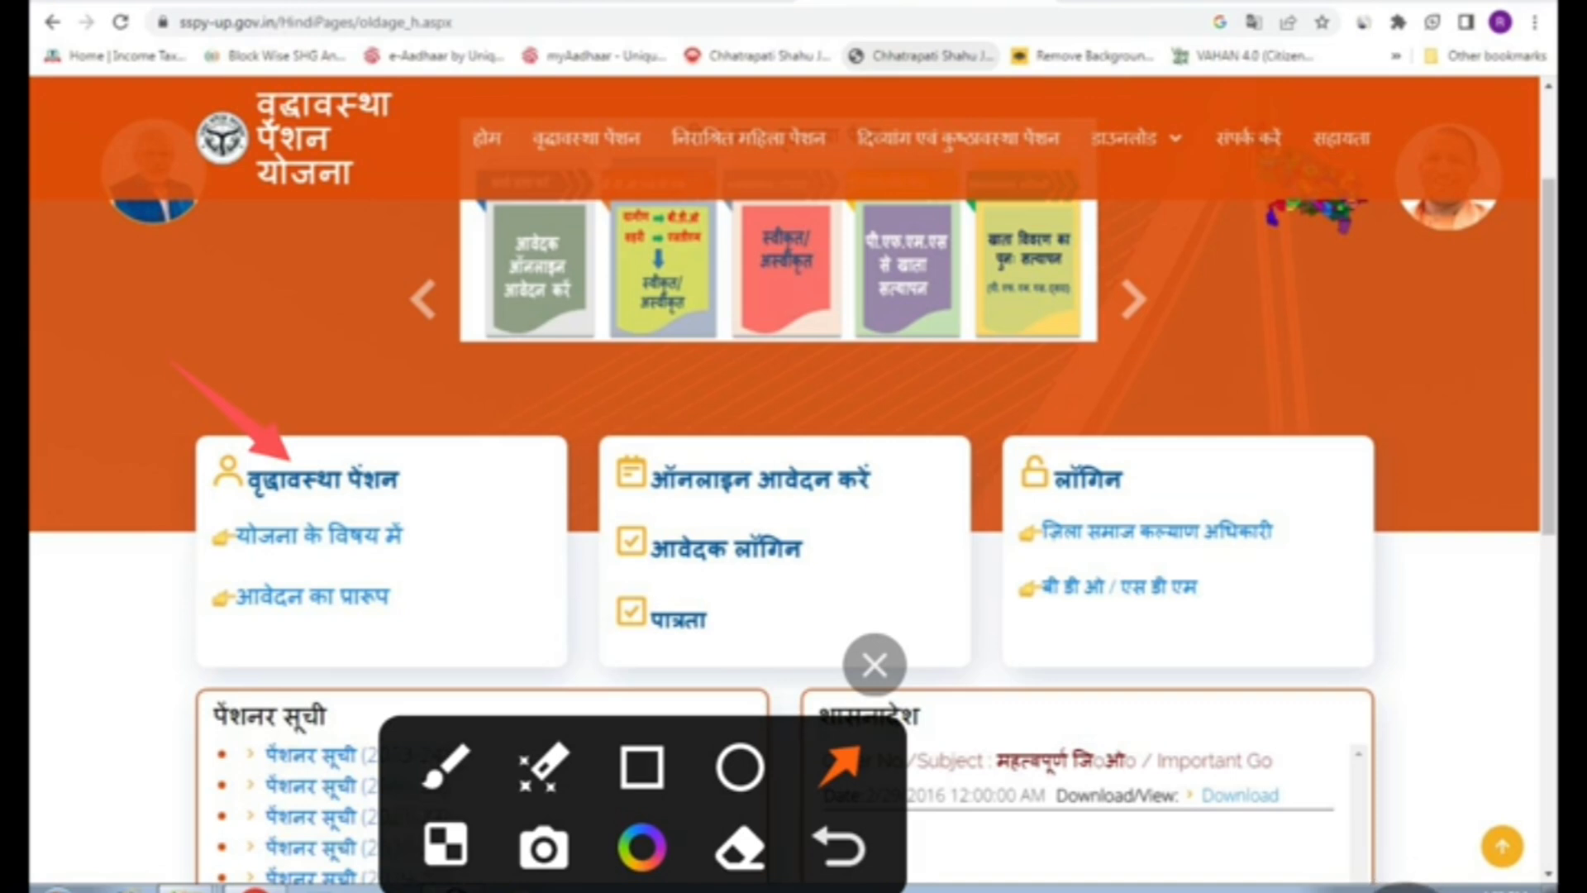
left_click_drag(115, 476, 235, 519)
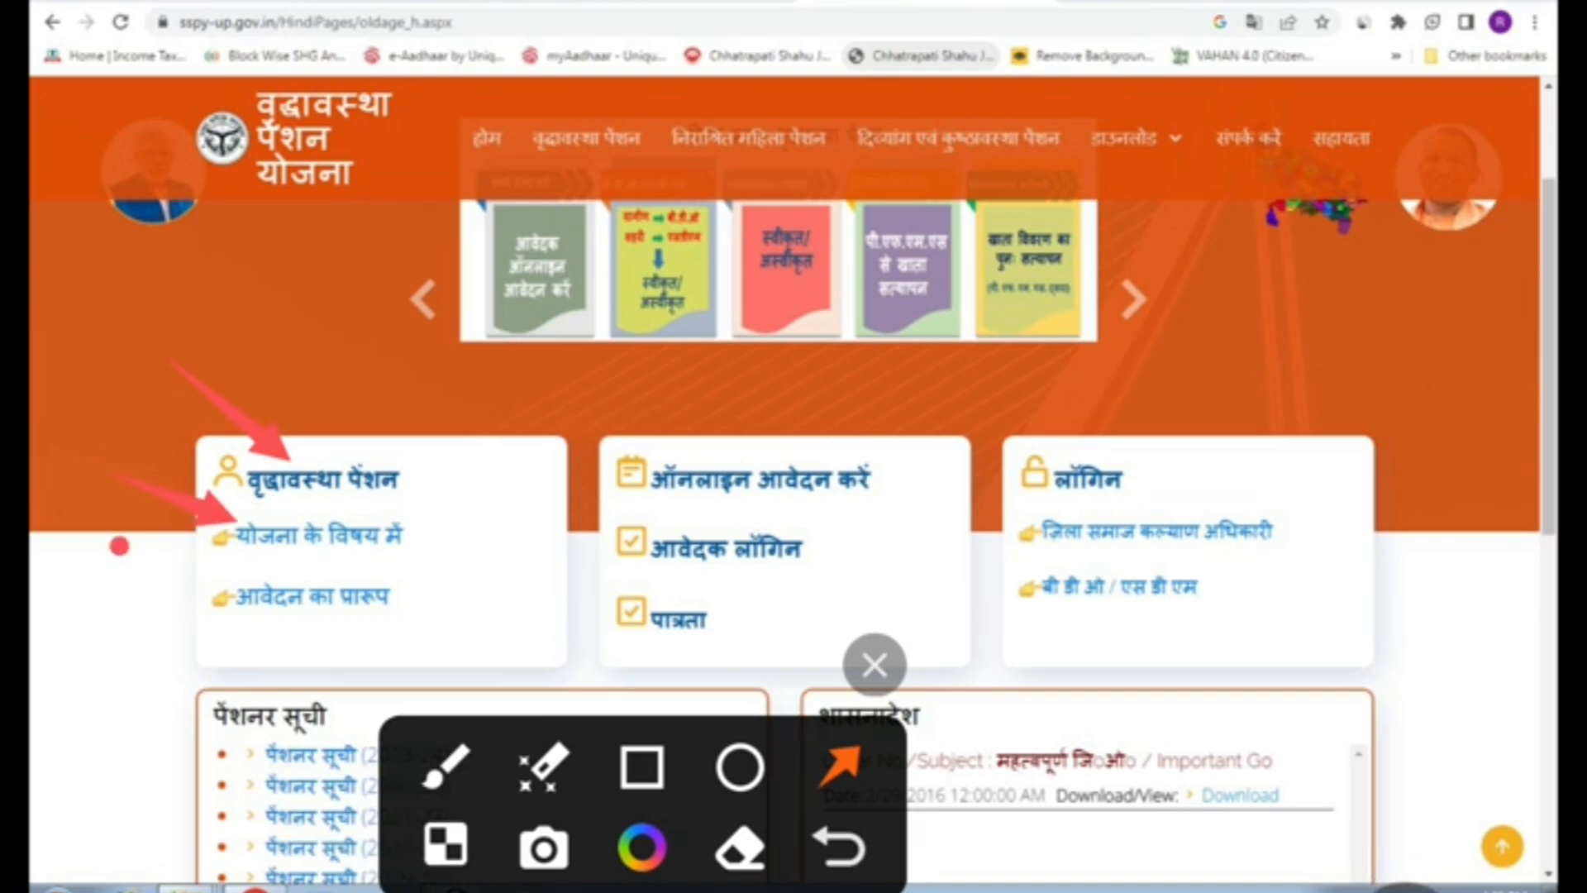
left_click_drag(124, 546, 247, 583)
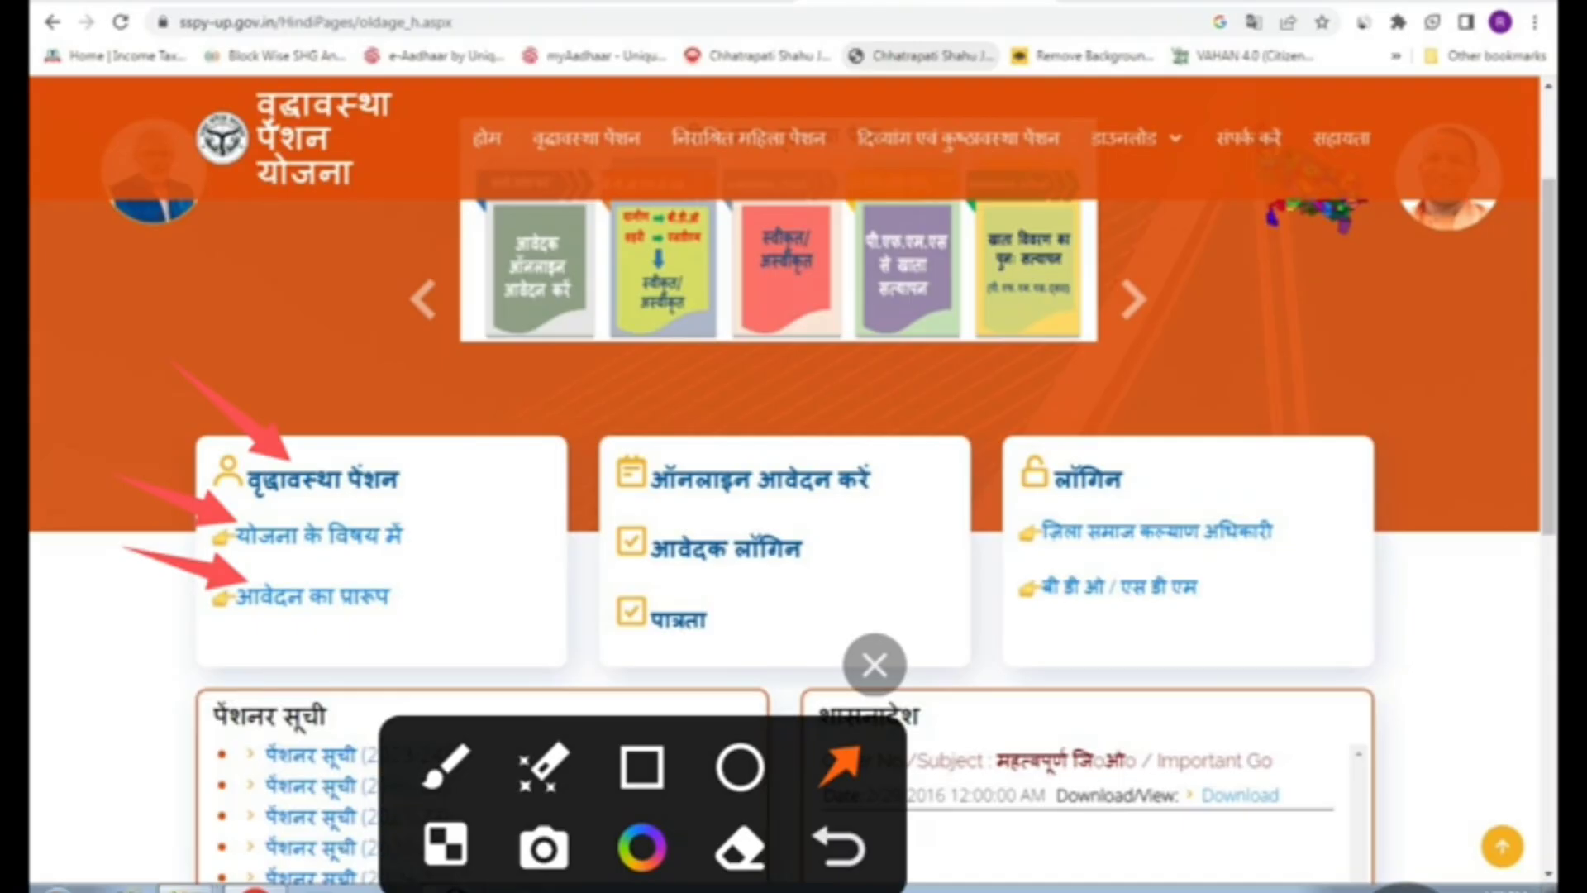
left_click_drag(553, 355, 719, 471)
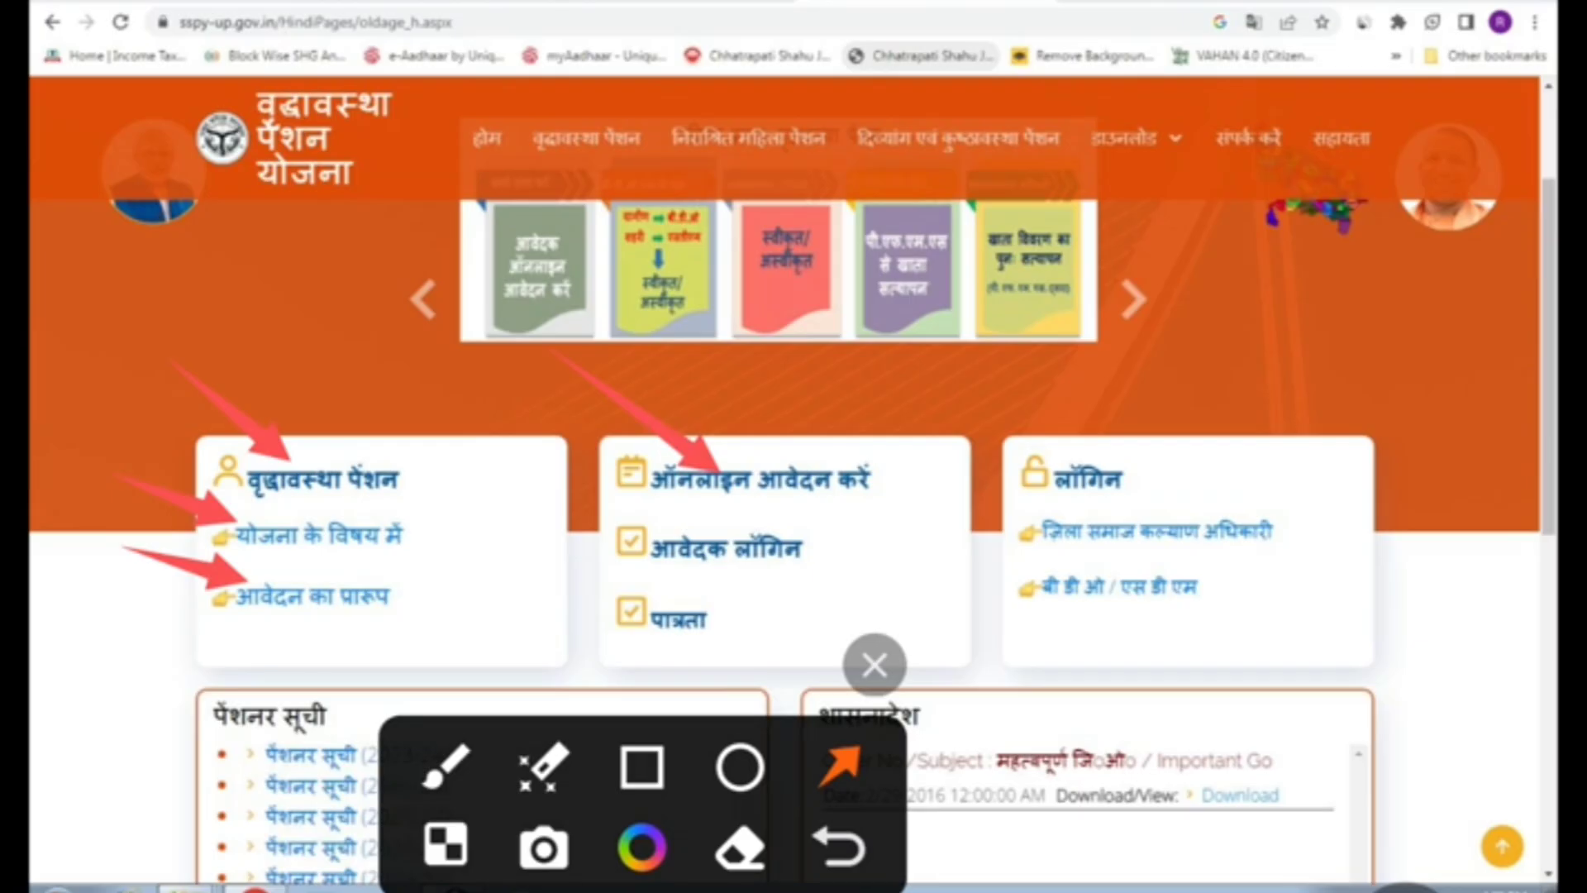
left_click(875, 664)
Step: Draw arrows pointing to the personal details heading and the District, Resident and Tehsil fields of the application form
left_click(1405, 862)
left_click(1489, 712)
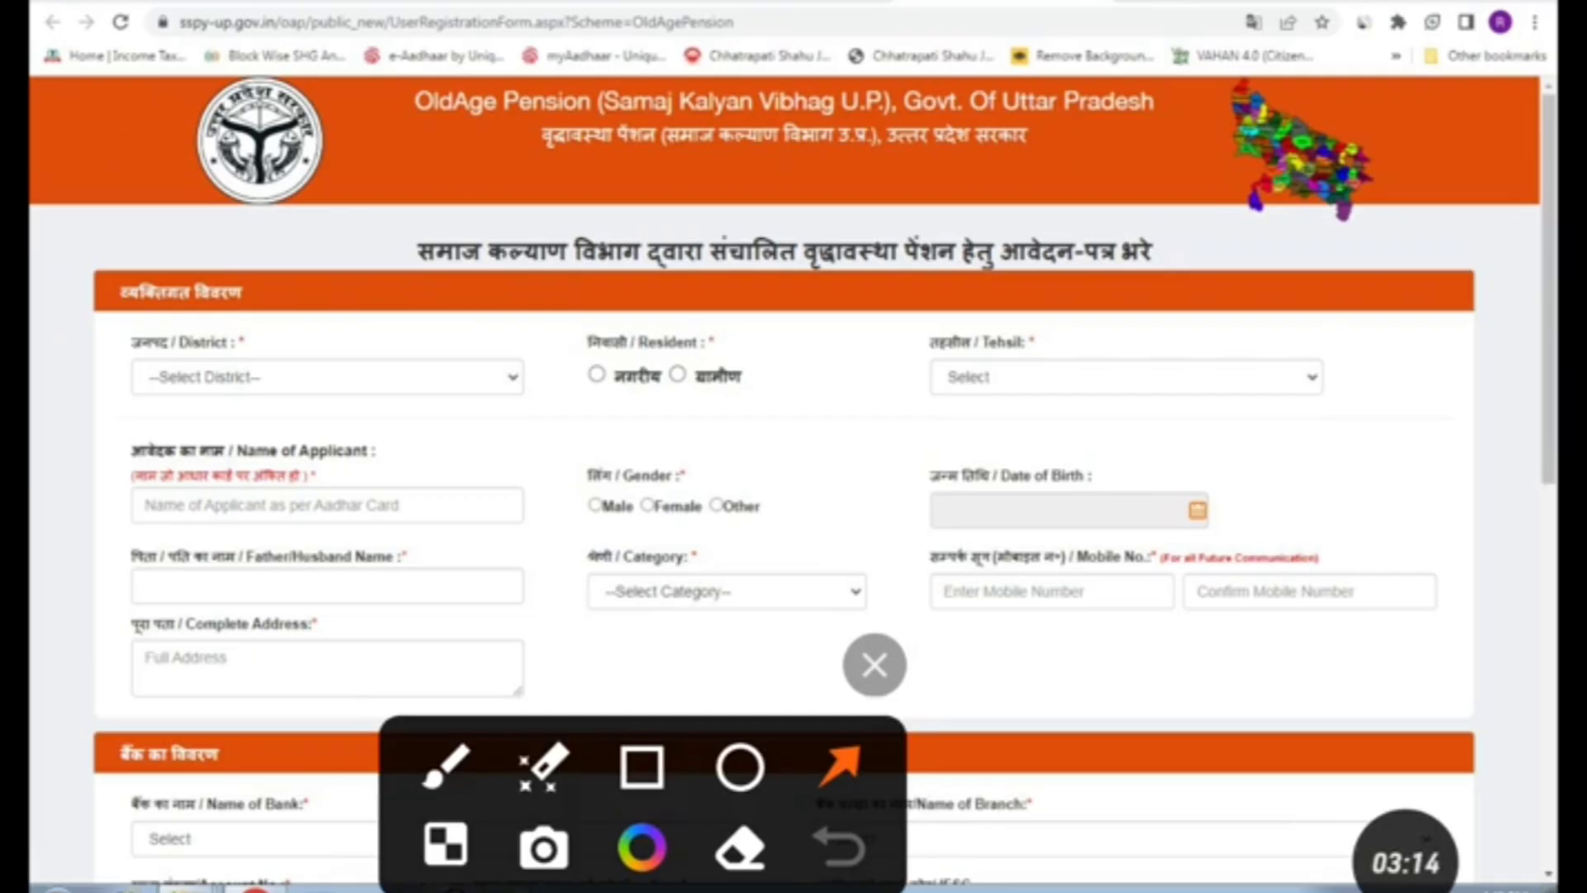
left_click(875, 664)
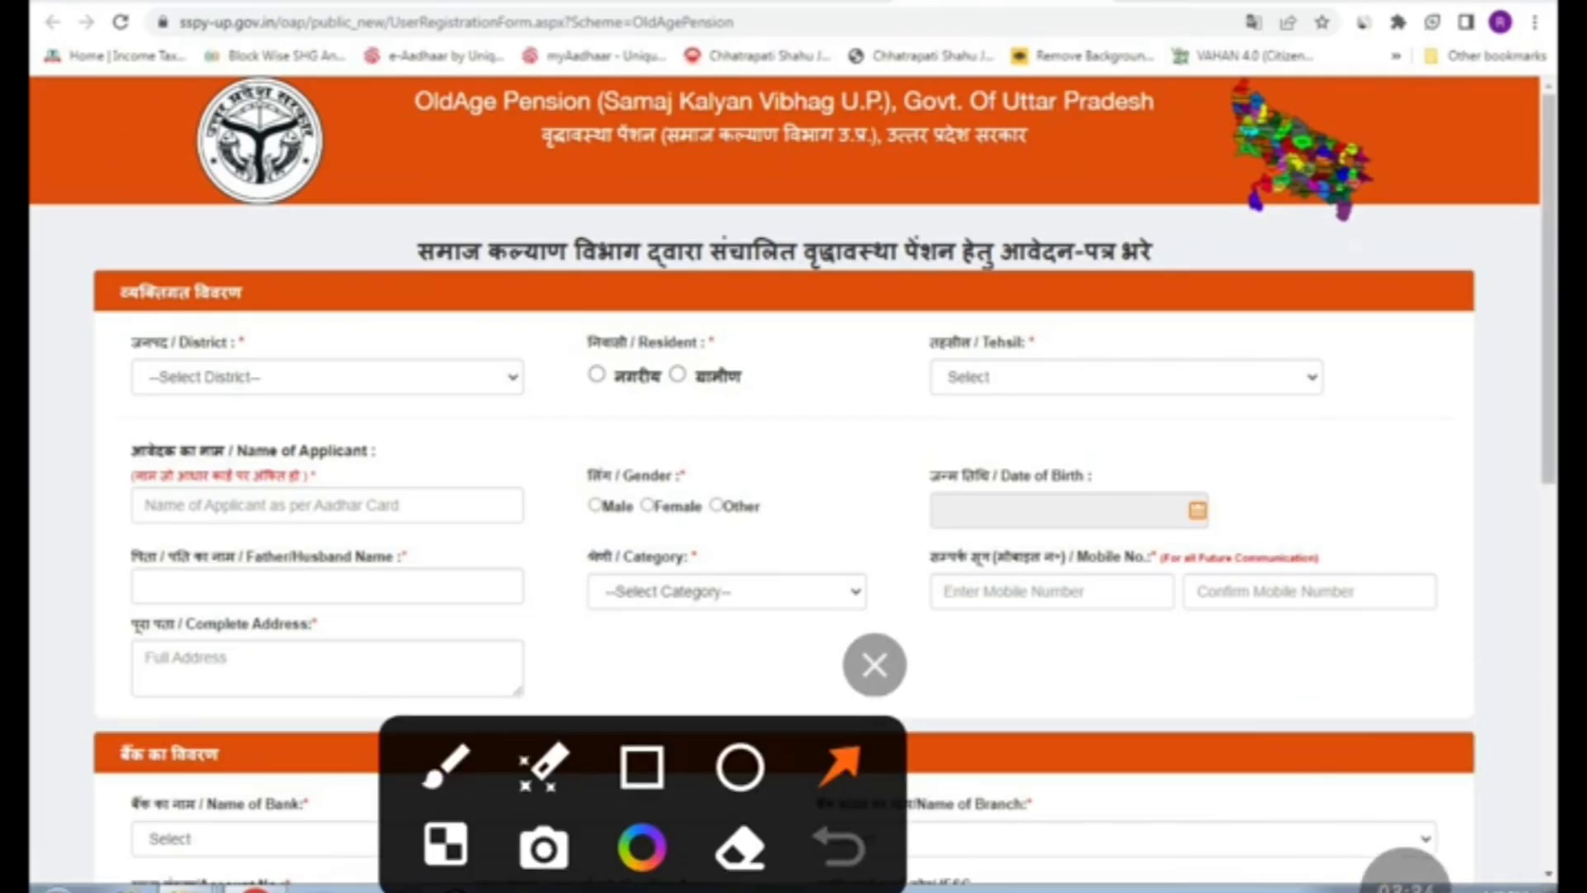
left_click_drag(97, 186, 219, 362)
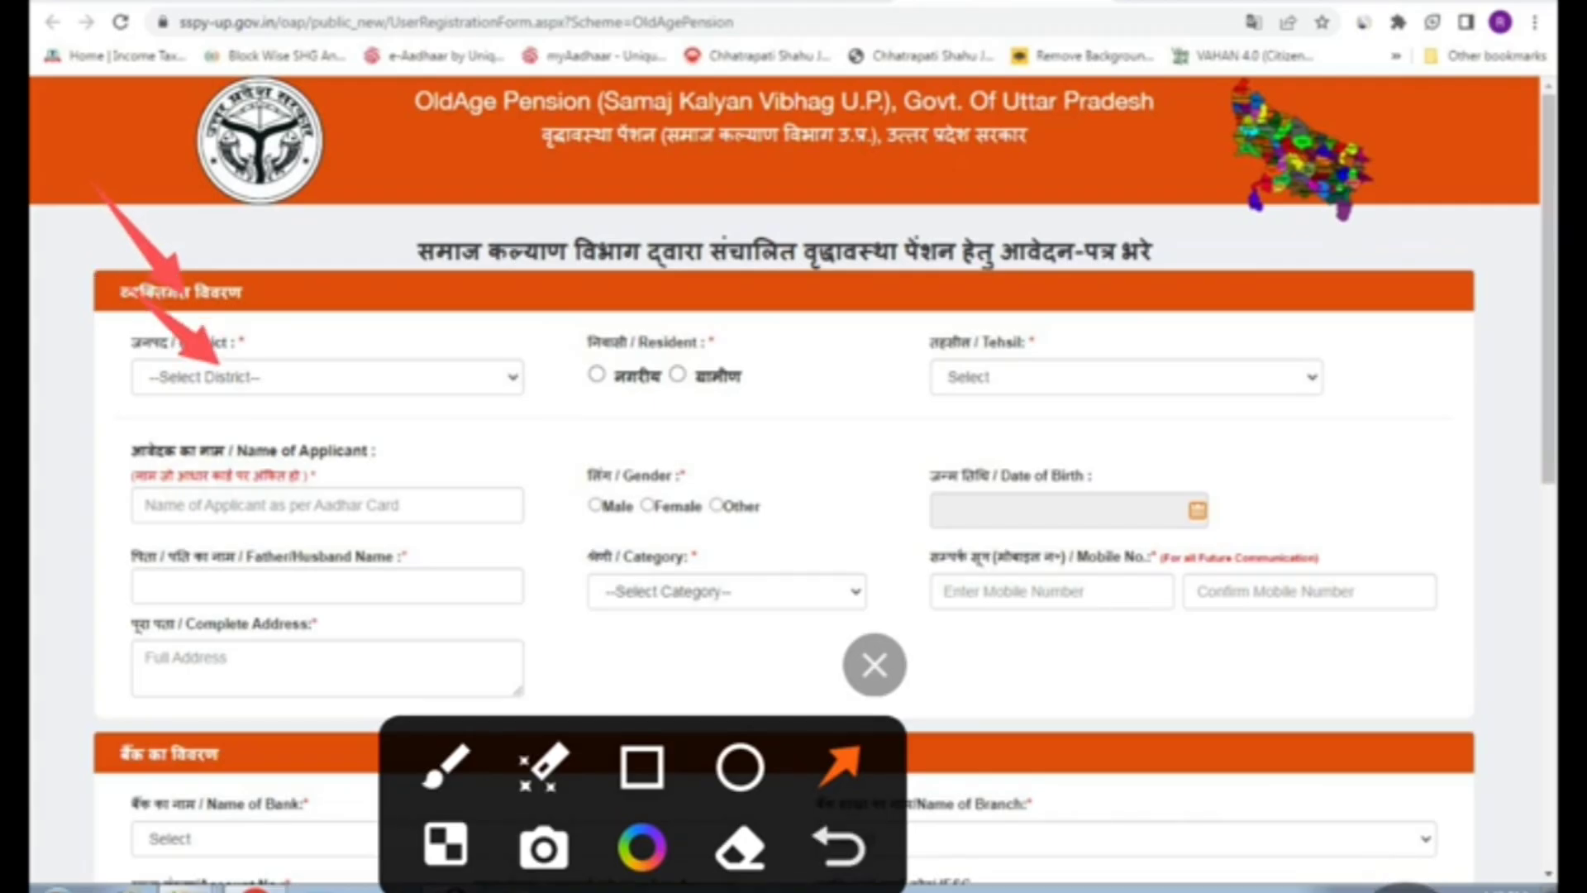
left_click_drag(471, 281, 585, 377)
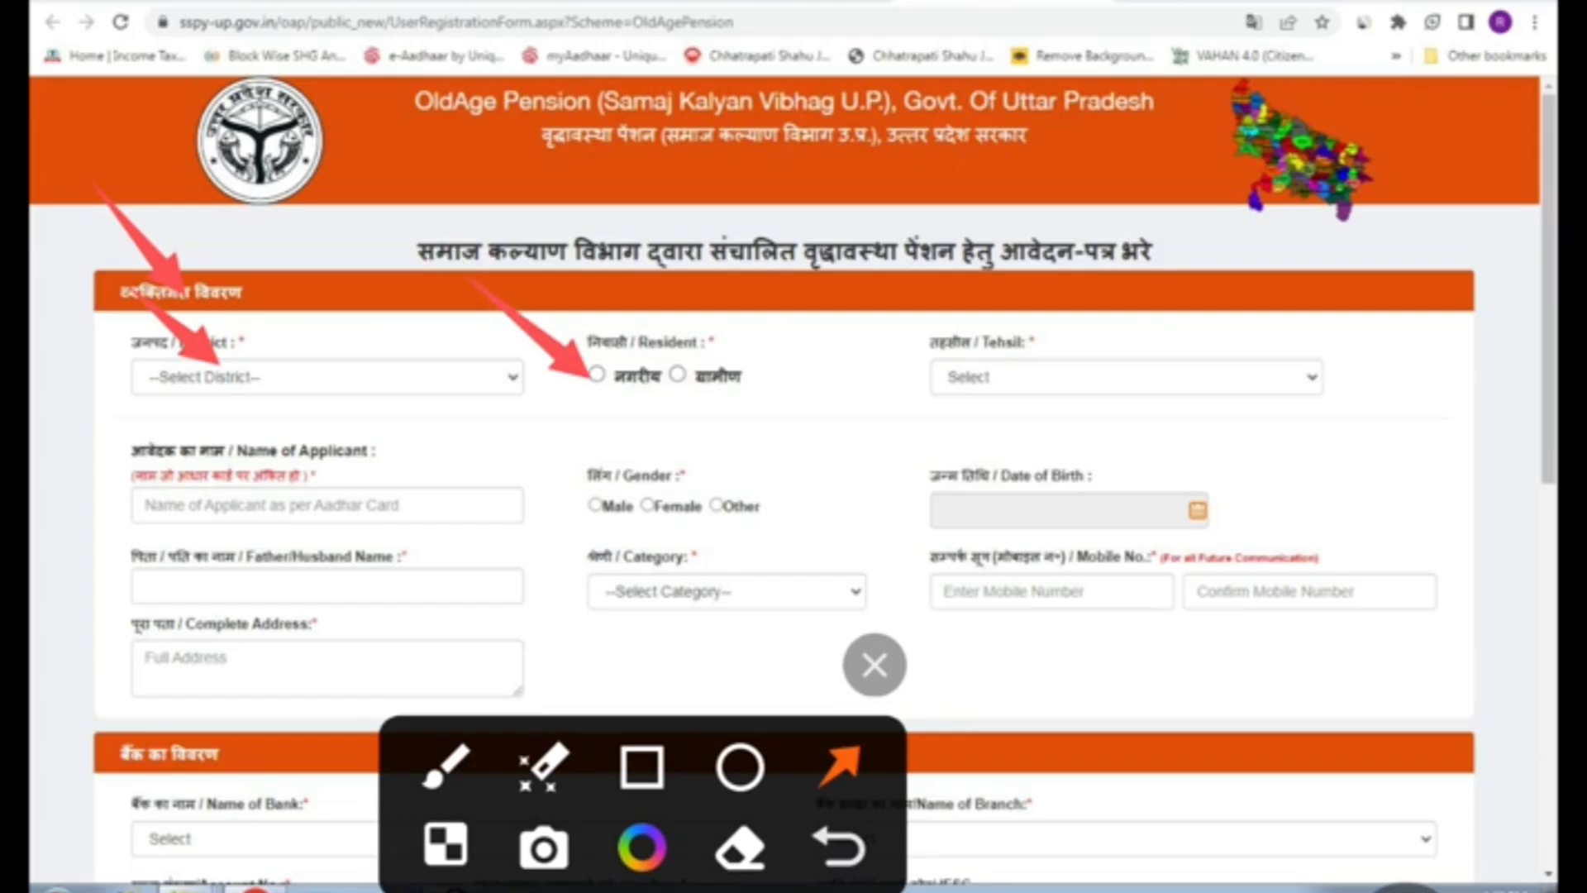
left_click_drag(634, 260, 686, 337)
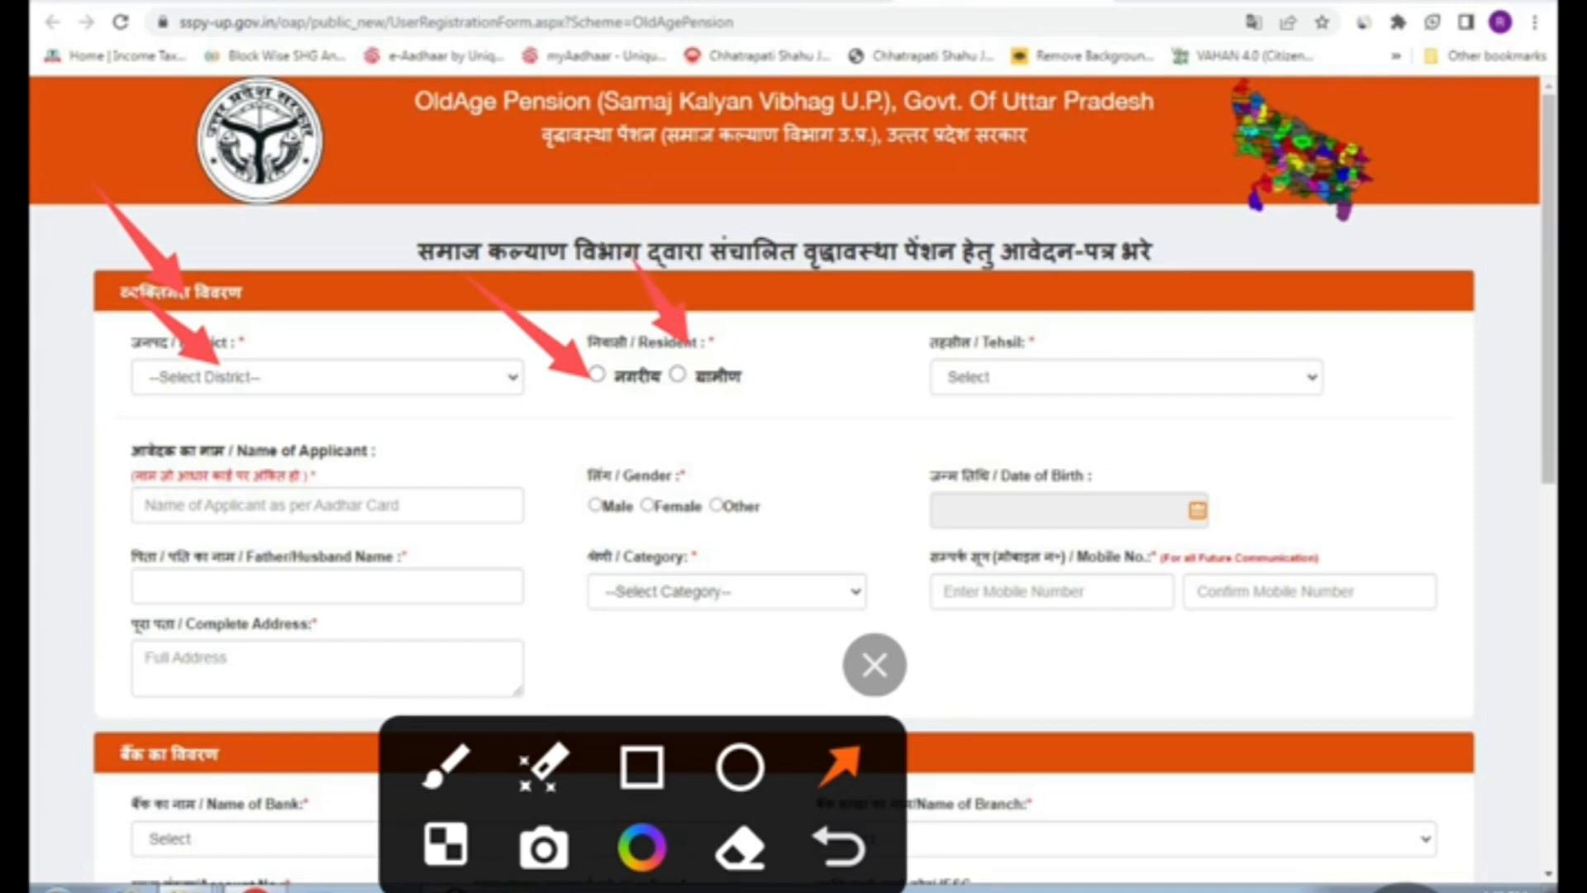
left_click_drag(756, 254, 992, 364)
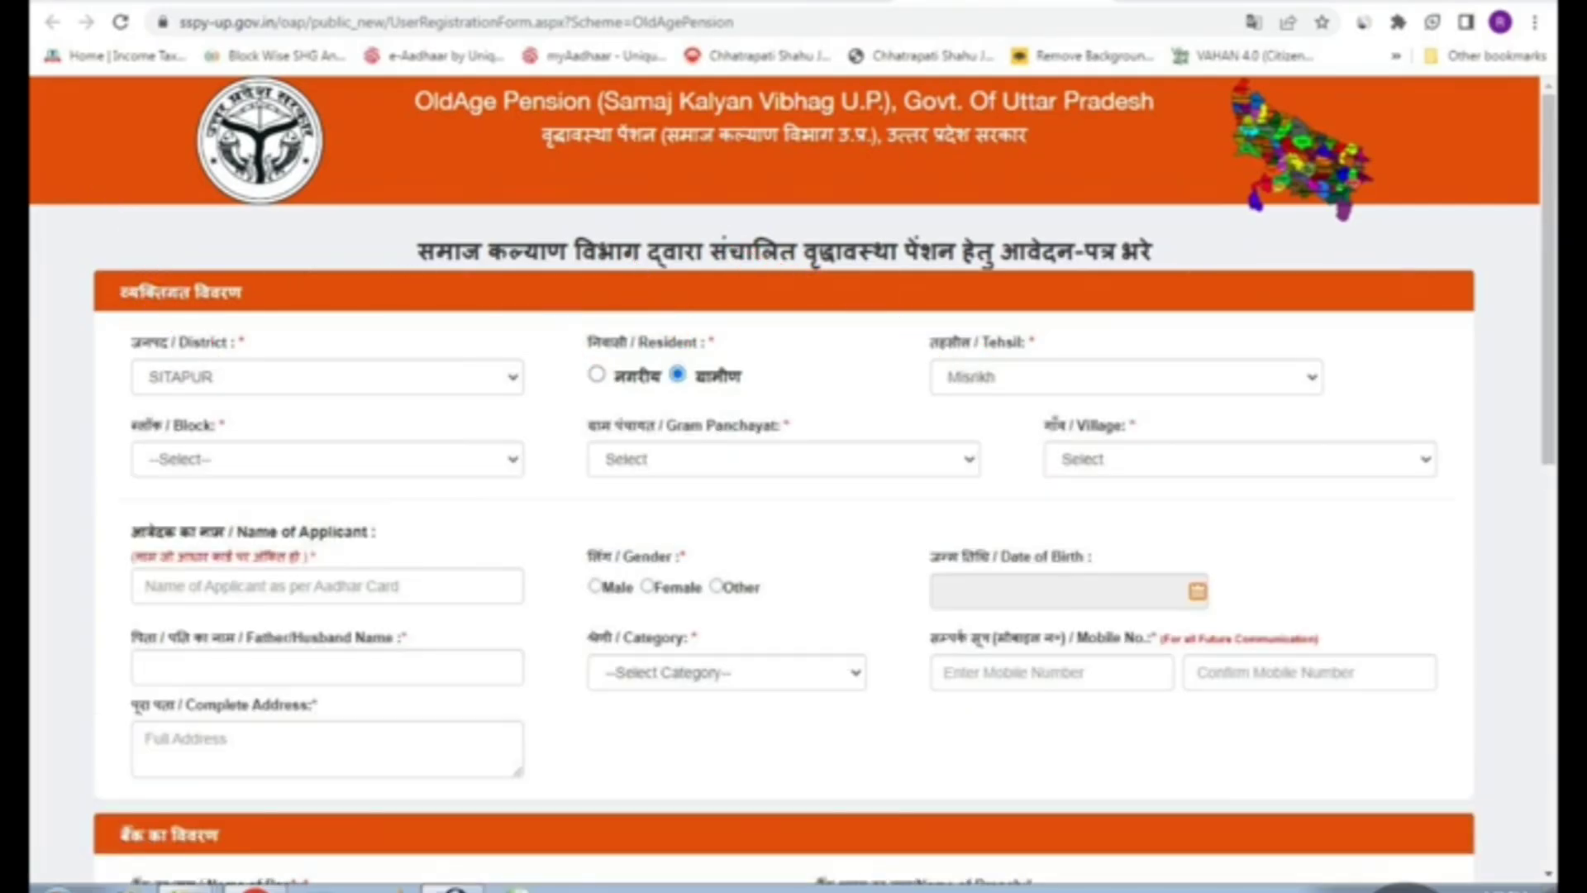
Step: Mark the Block, Gram Panchayat and Village fields with arrows
left_click(1489, 714)
left_click_drag(644, 806, 936, 806)
left_click_drag(82, 381, 188, 447)
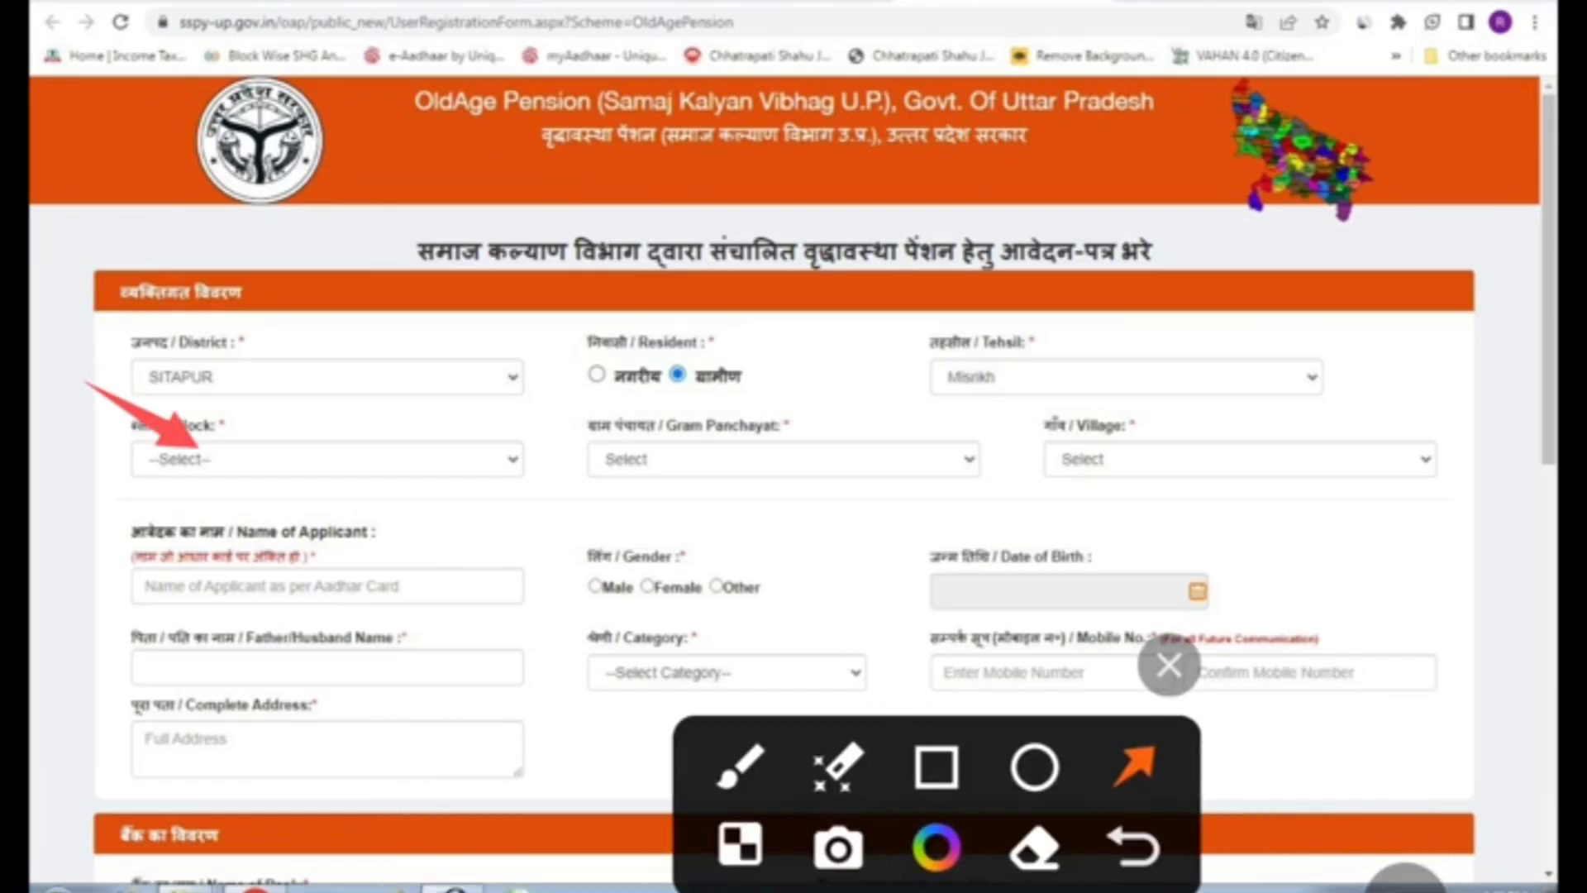
left_click_drag(541, 390, 649, 453)
left_click_drag(975, 397, 1128, 453)
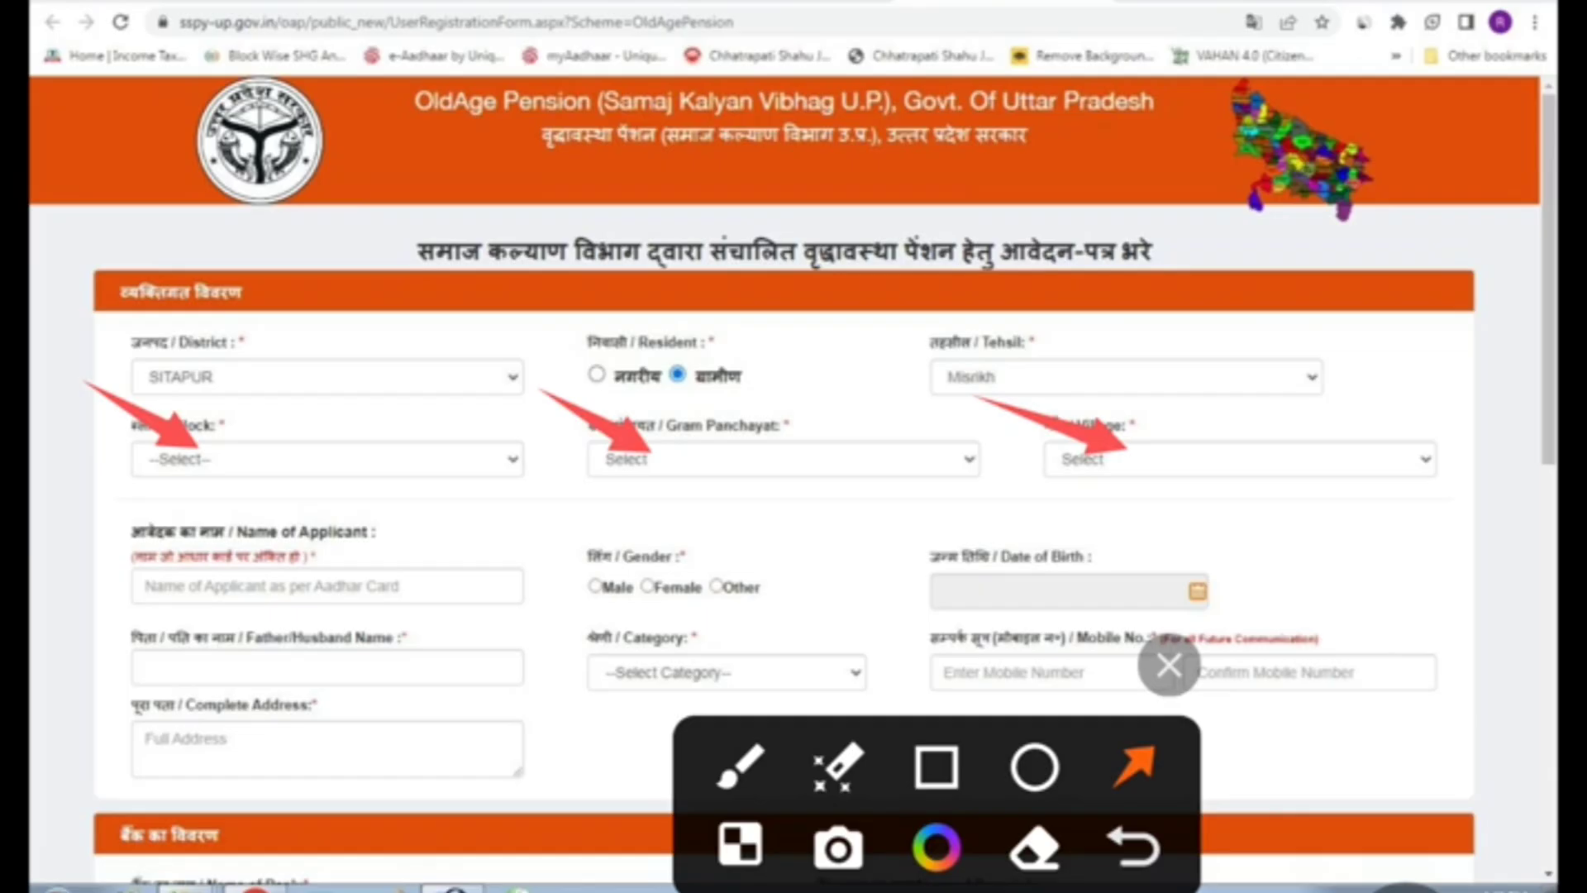
Step: Draw arrows pointing to the applicant name, Gender, Date of Birth, Father/Husband Name and Category fields
left_click_drag(479, 528, 248, 588)
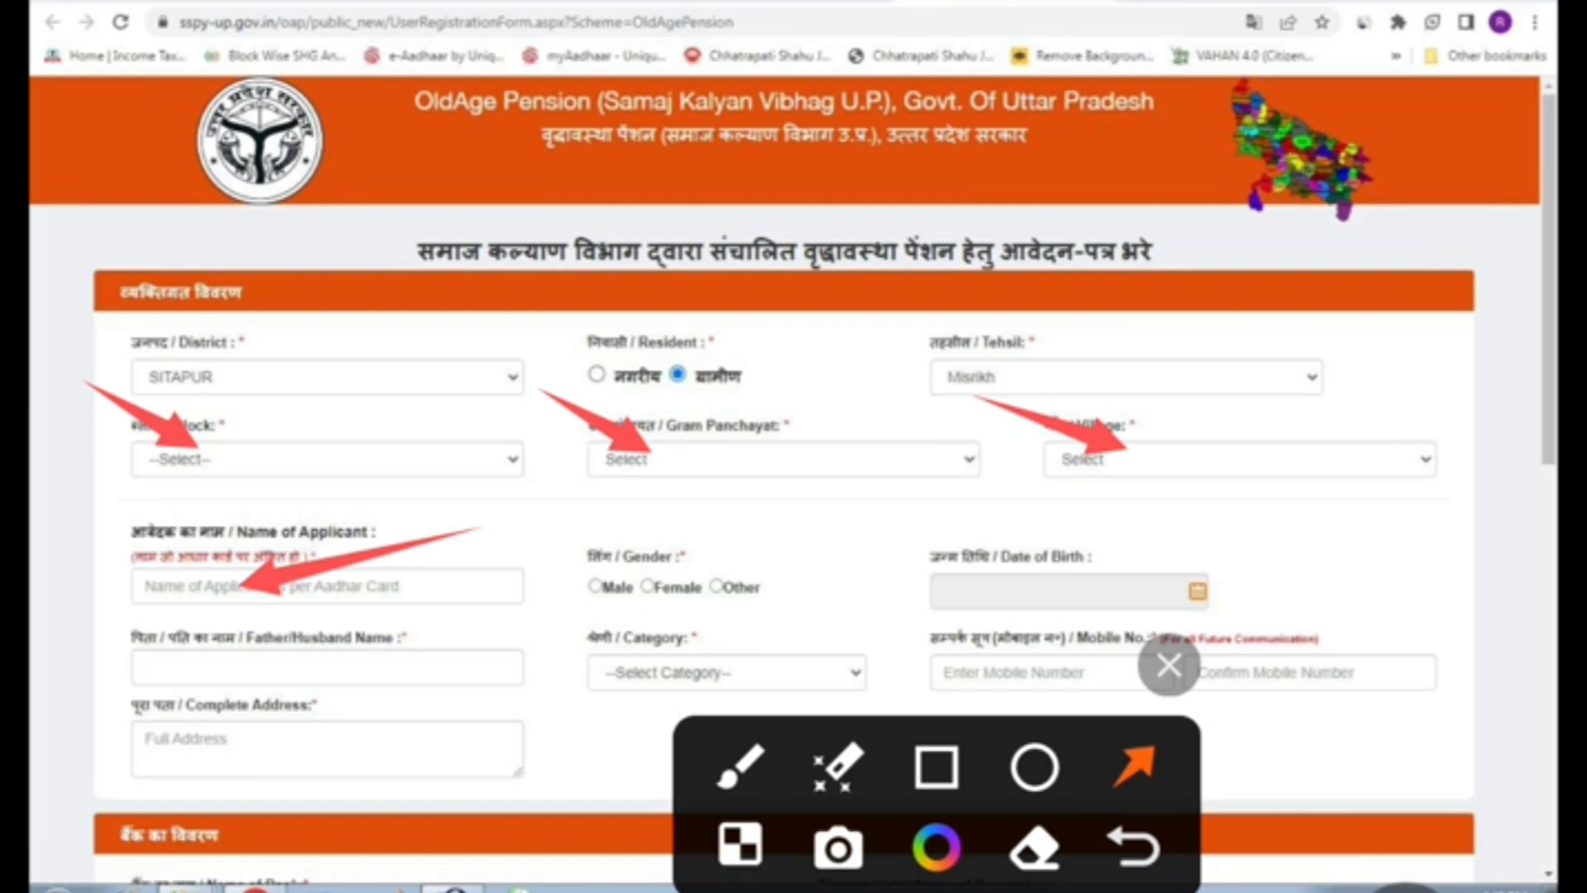
left_click_drag(501, 491, 601, 568)
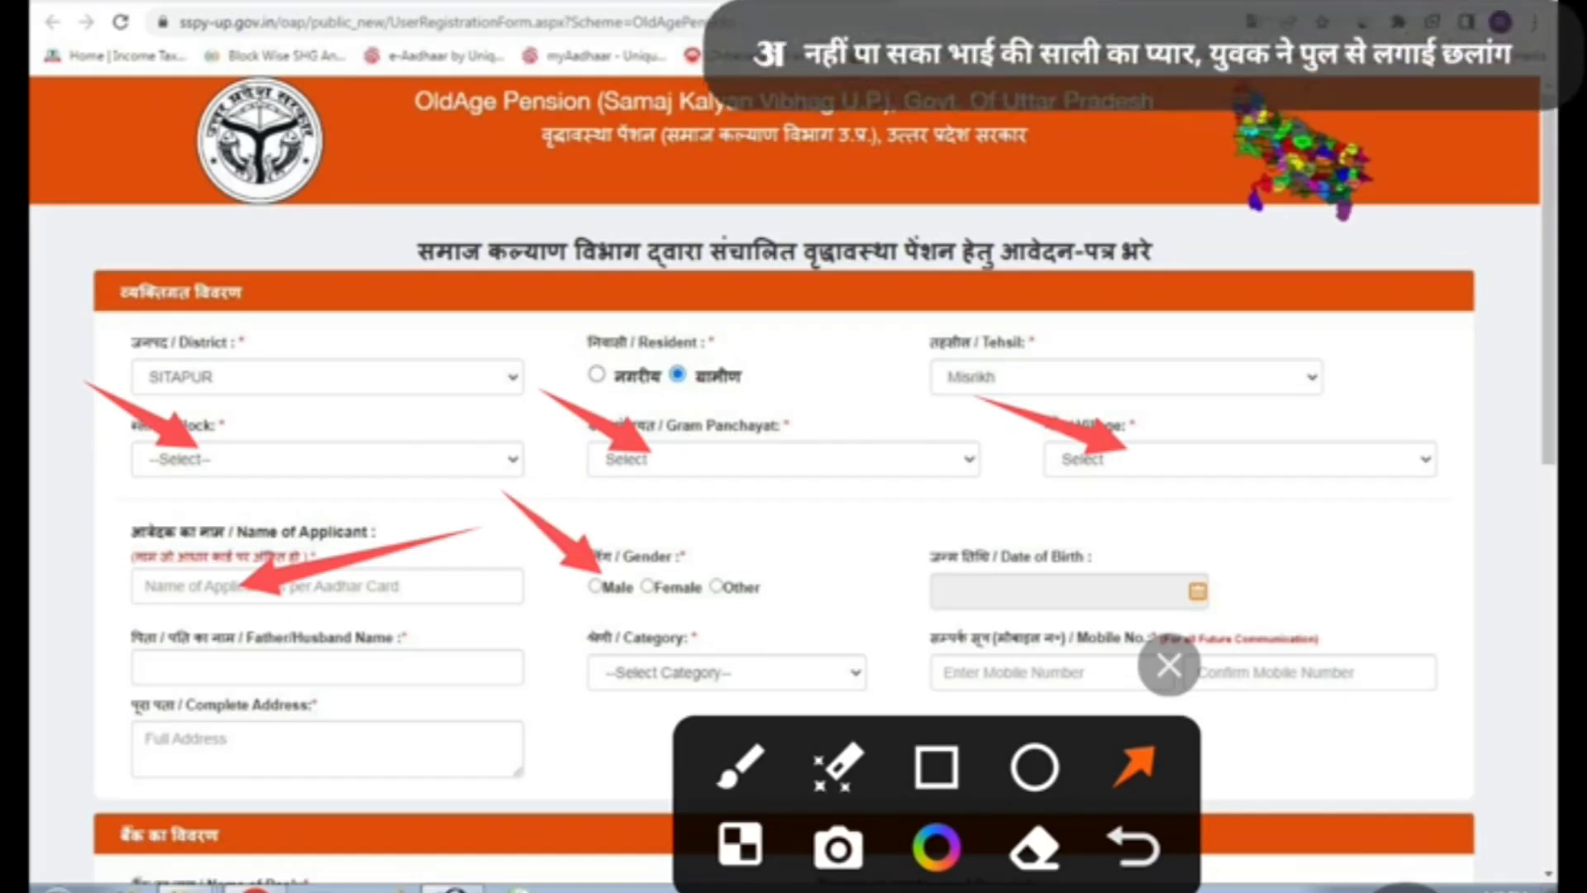
left_click_drag(826, 496, 1021, 583)
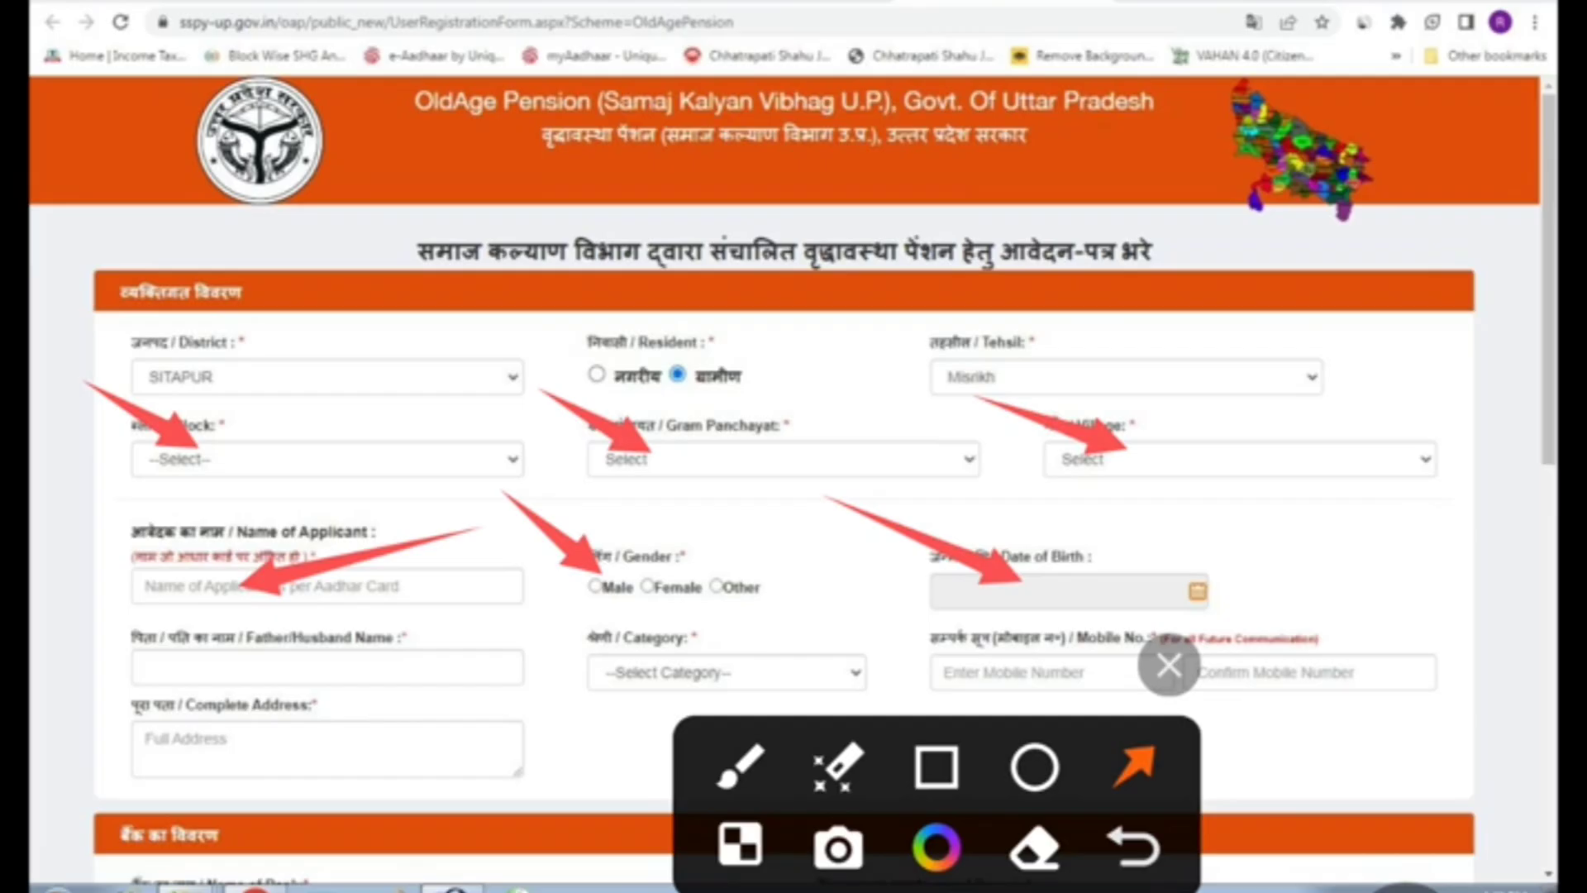
left_click_drag(91, 610, 230, 691)
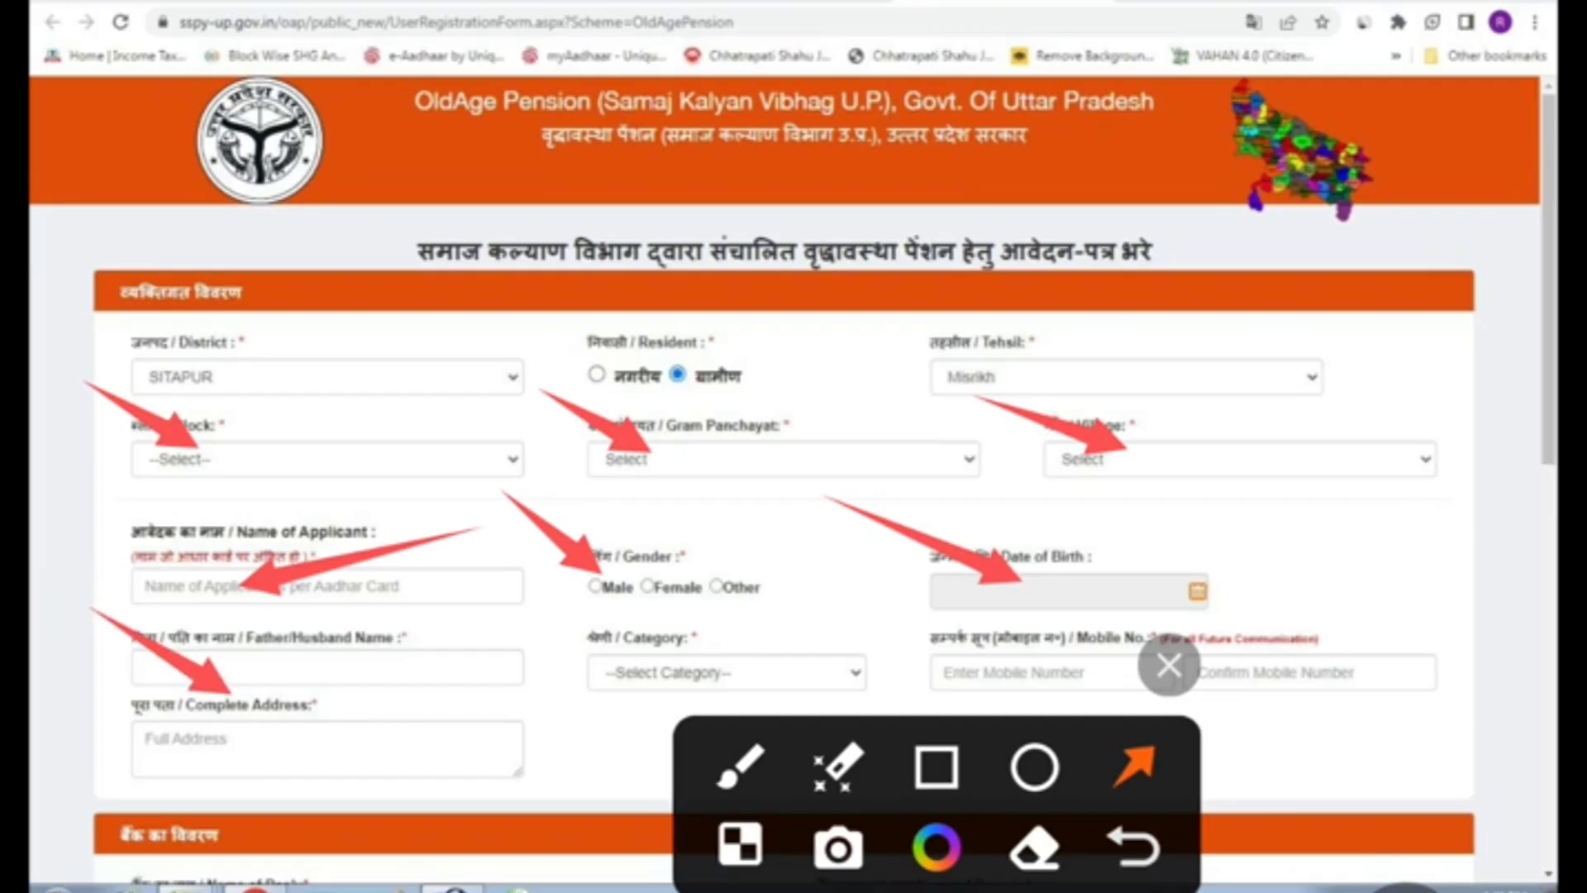
left_click_drag(510, 603, 661, 678)
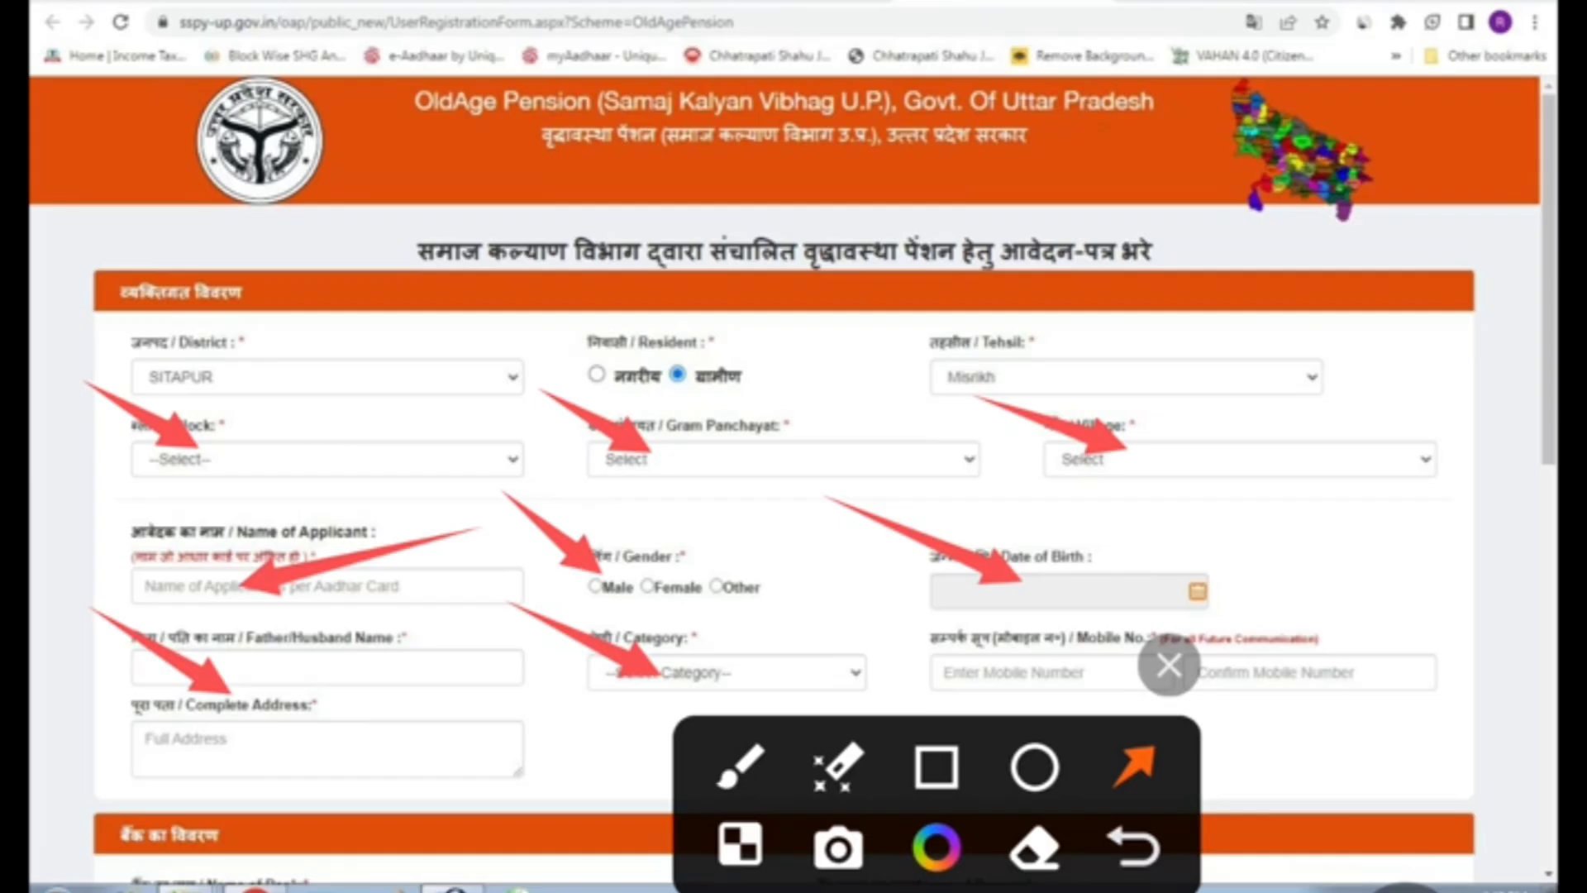
Step: Mark the mobile number, mobile confirmation and Complete Address fields with arrows, and close the drawing overlay
left_click_drag(860, 577, 988, 657)
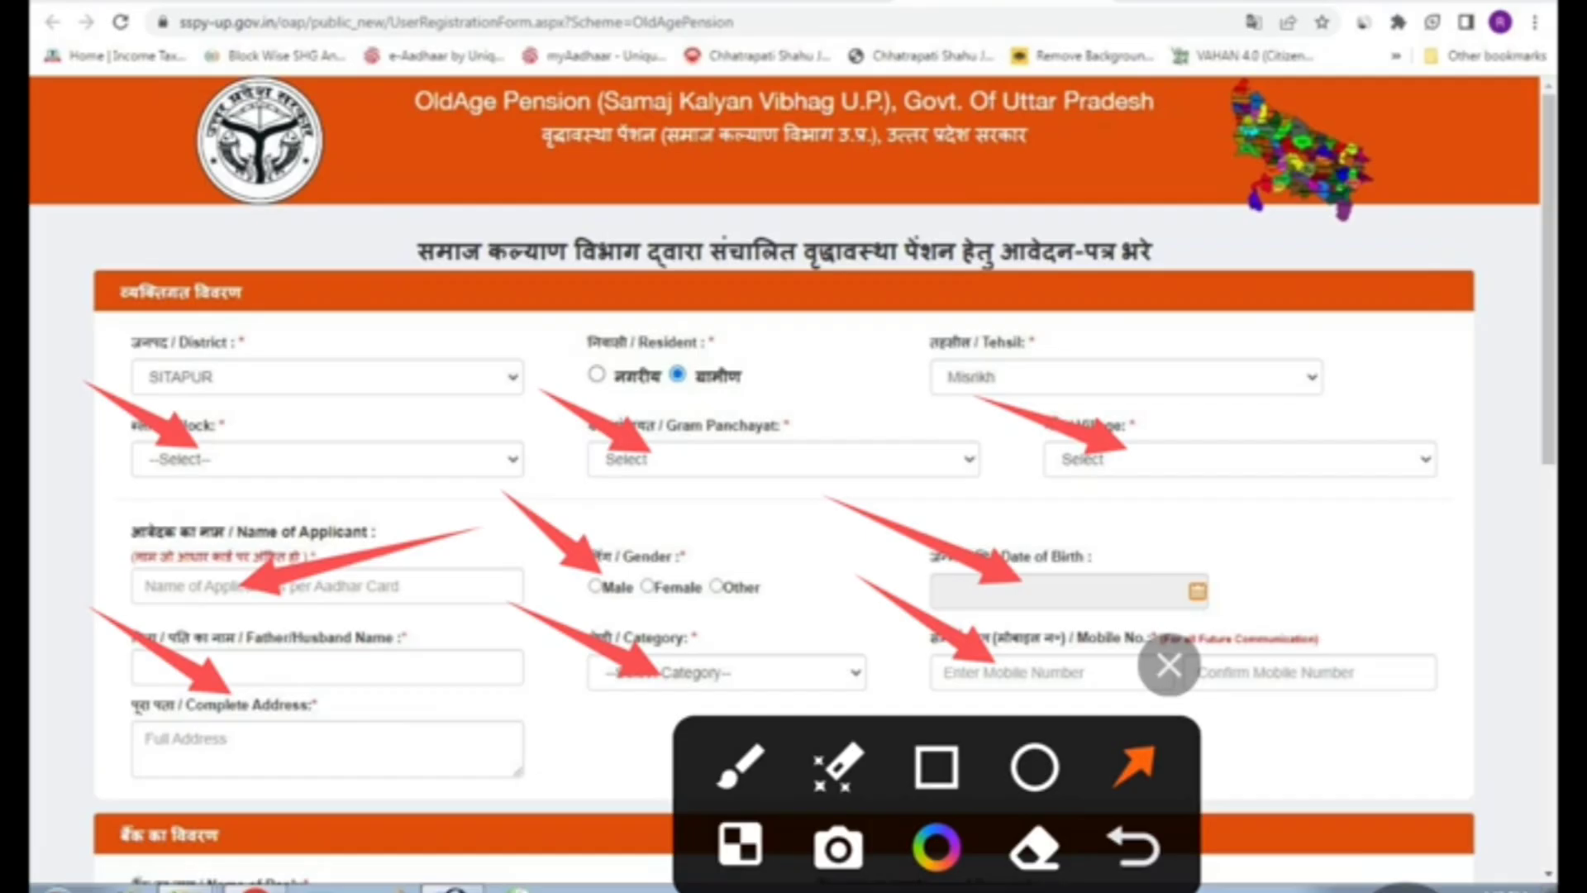
left_click_drag(1407, 595, 1265, 669)
left_click_drag(64, 772, 216, 760)
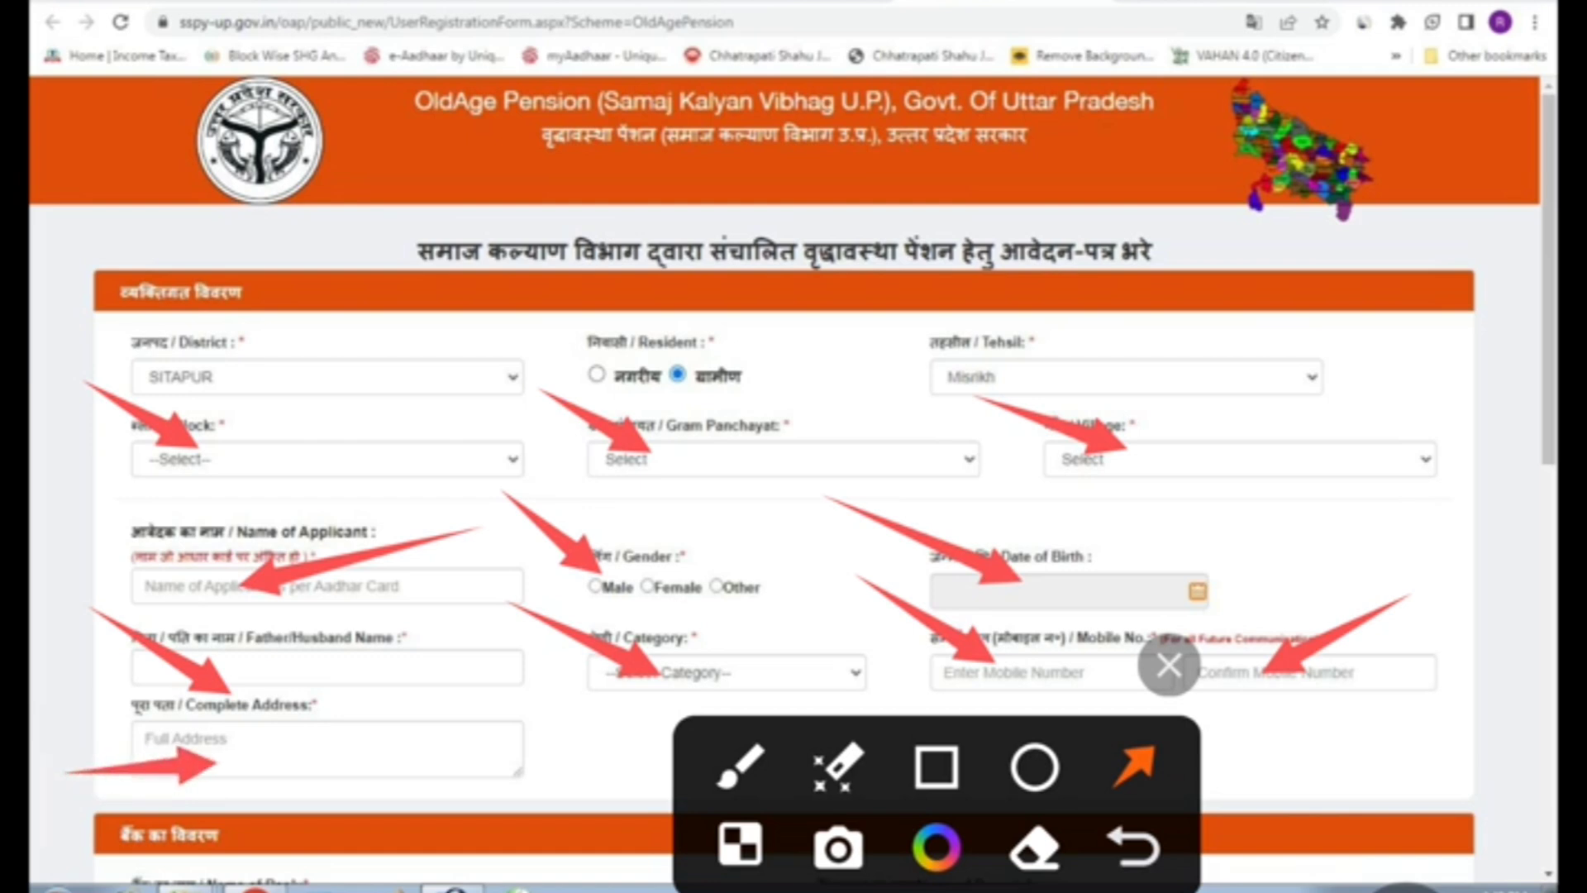
mouse_move(936, 806)
left_mouse_down()
mouse_move(948, 336)
mouse_move(952, 581)
left_mouse_up()
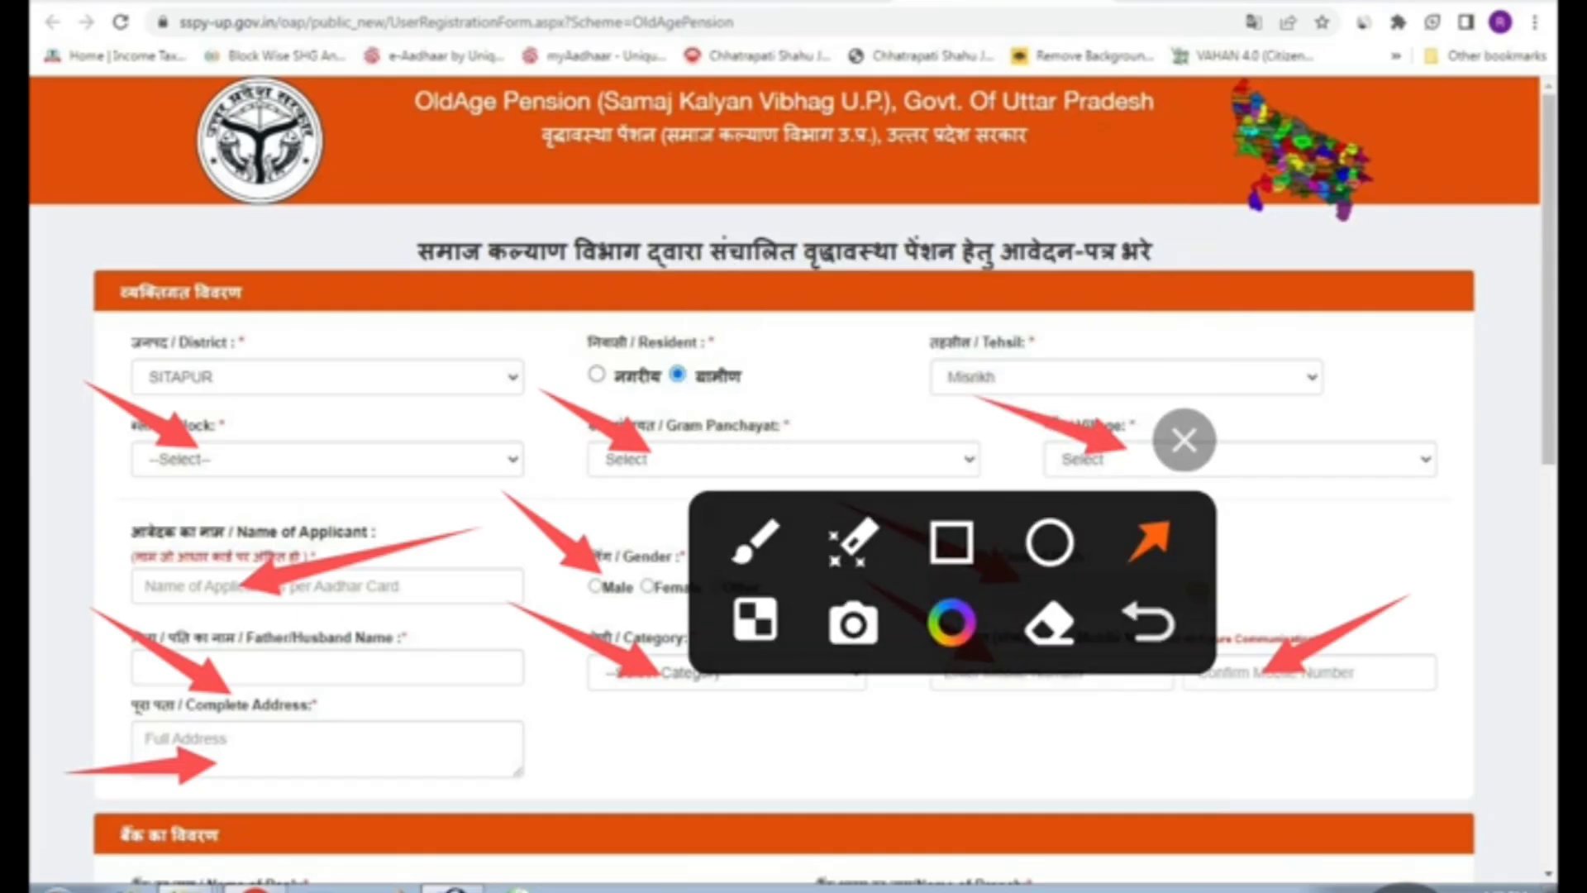
left_click(1185, 440)
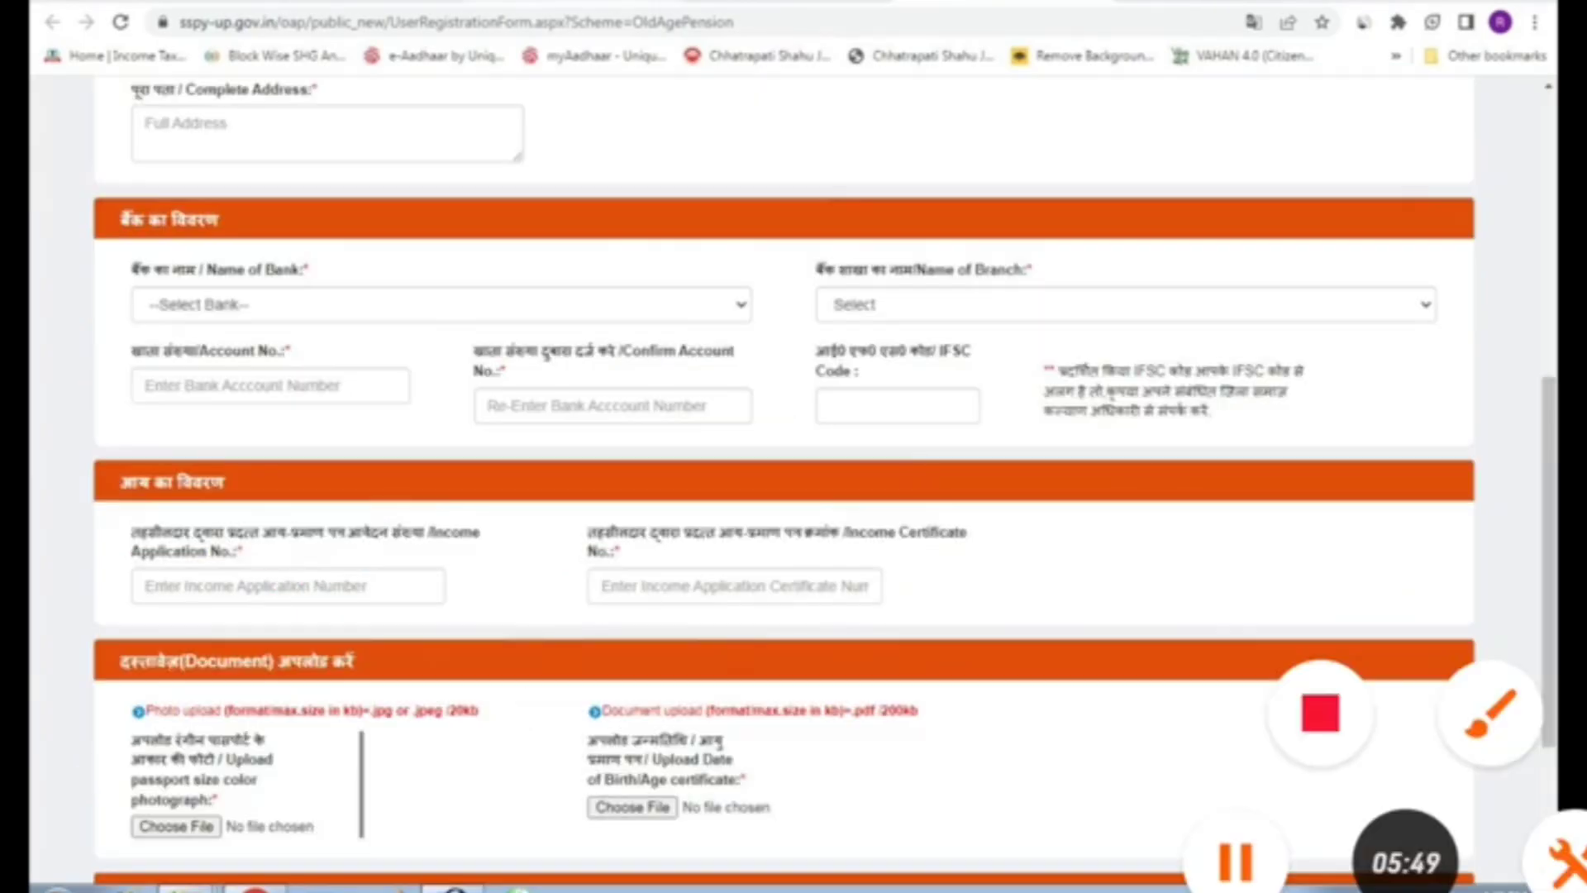
Step: Draw arrows pointing to the bank details heading and its bank name, branch, account number, account confirmation and IFSC Code fields
left_click(1491, 713)
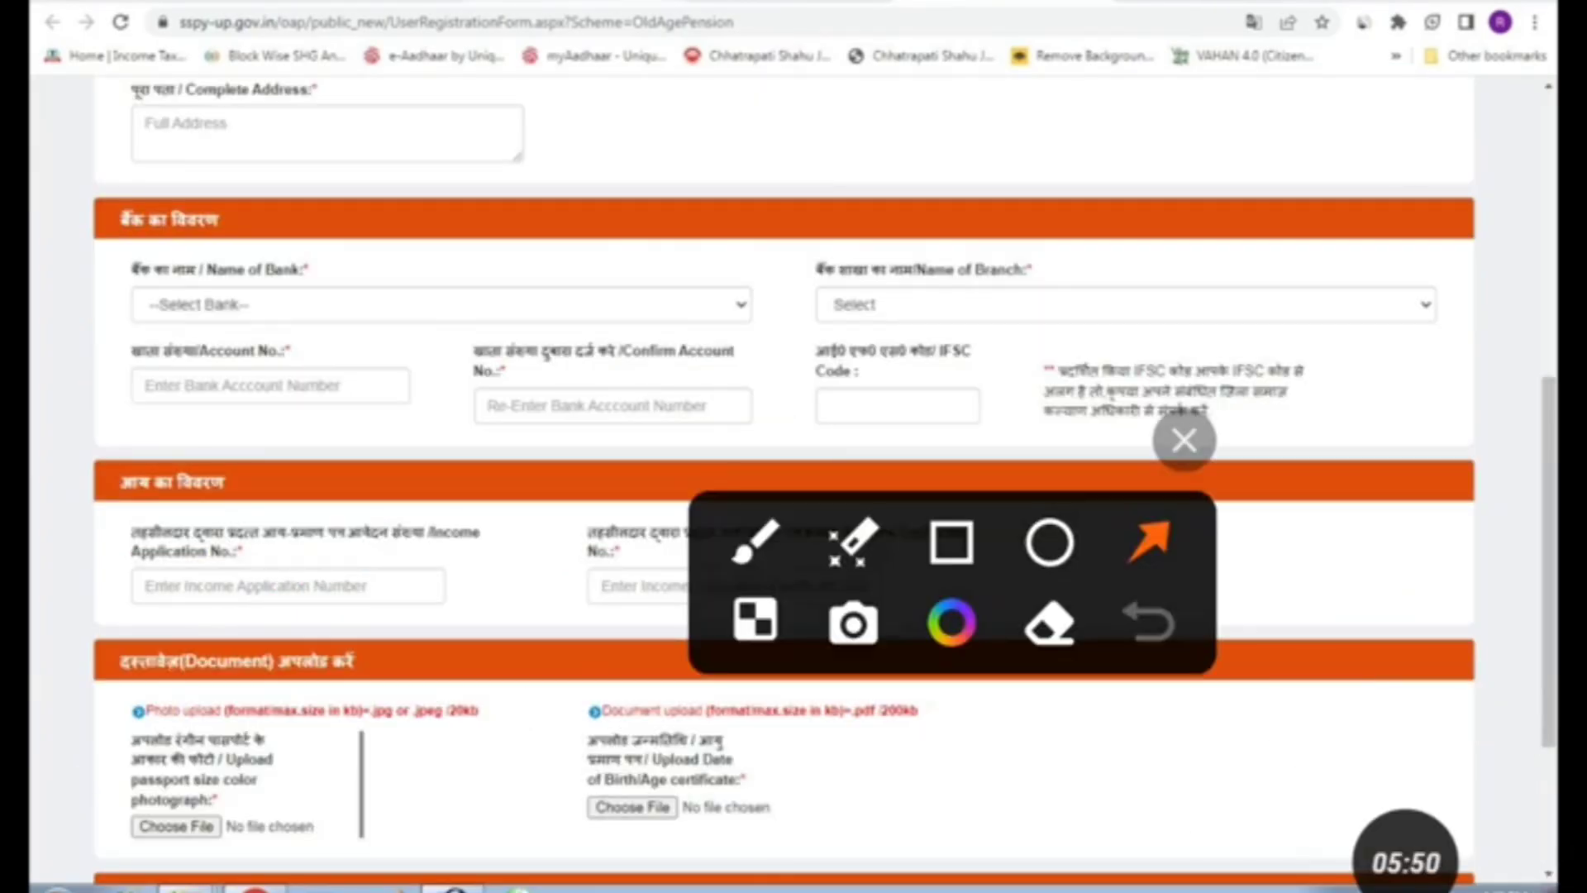
left_click_drag(952, 581, 1090, 806)
left_click_drag(559, 156, 229, 238)
left_click_drag(67, 246, 260, 322)
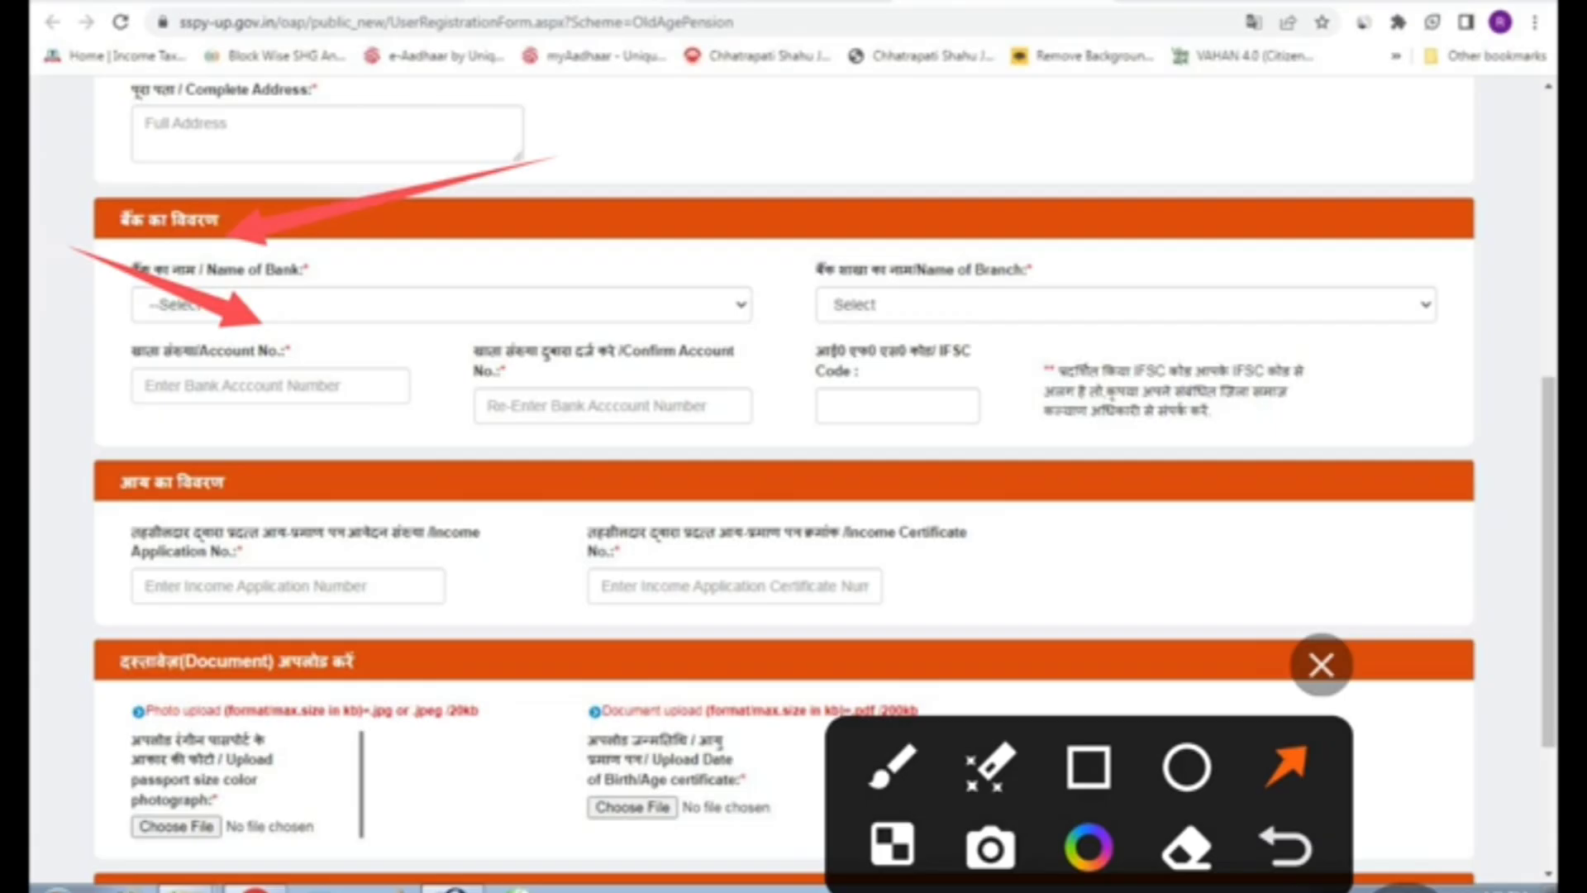
left_click_drag(767, 225, 924, 306)
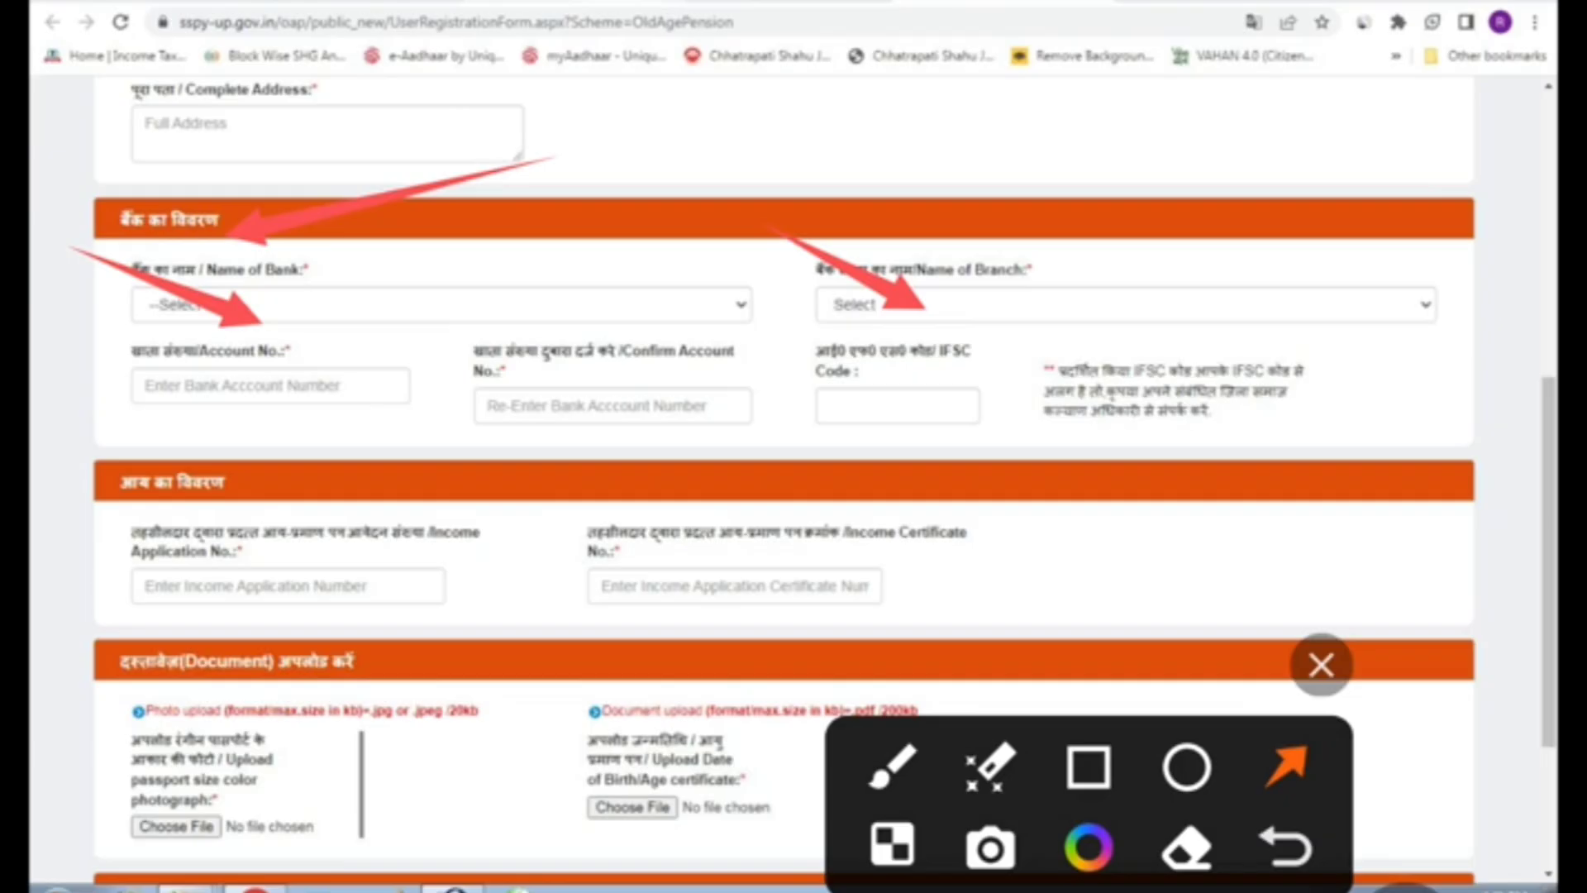
left_click_drag(42, 326, 183, 398)
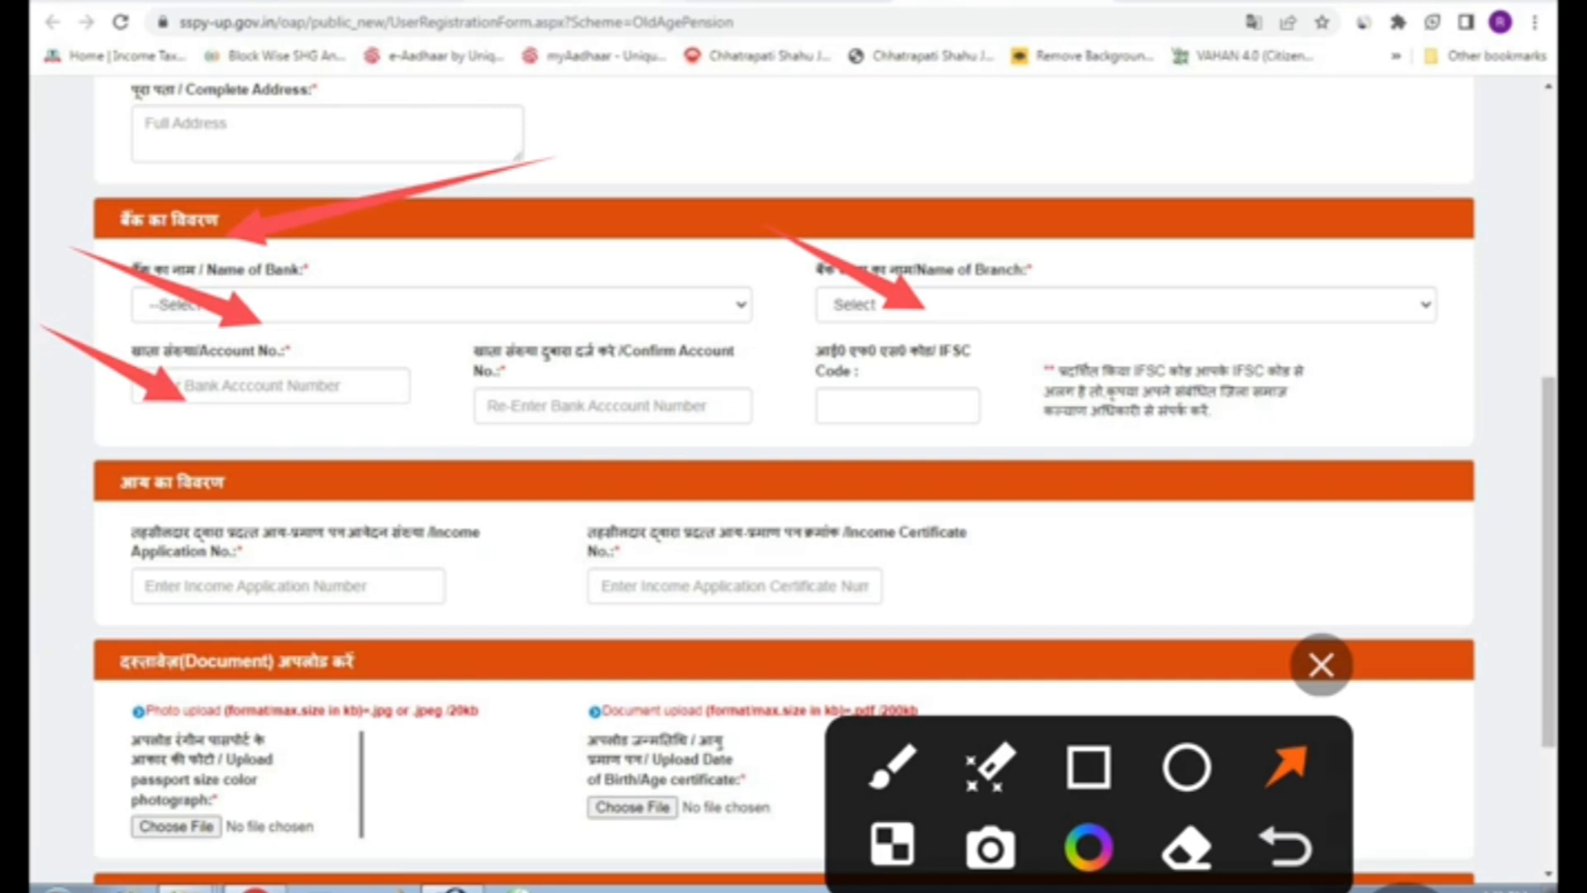
left_click_drag(400, 313, 569, 409)
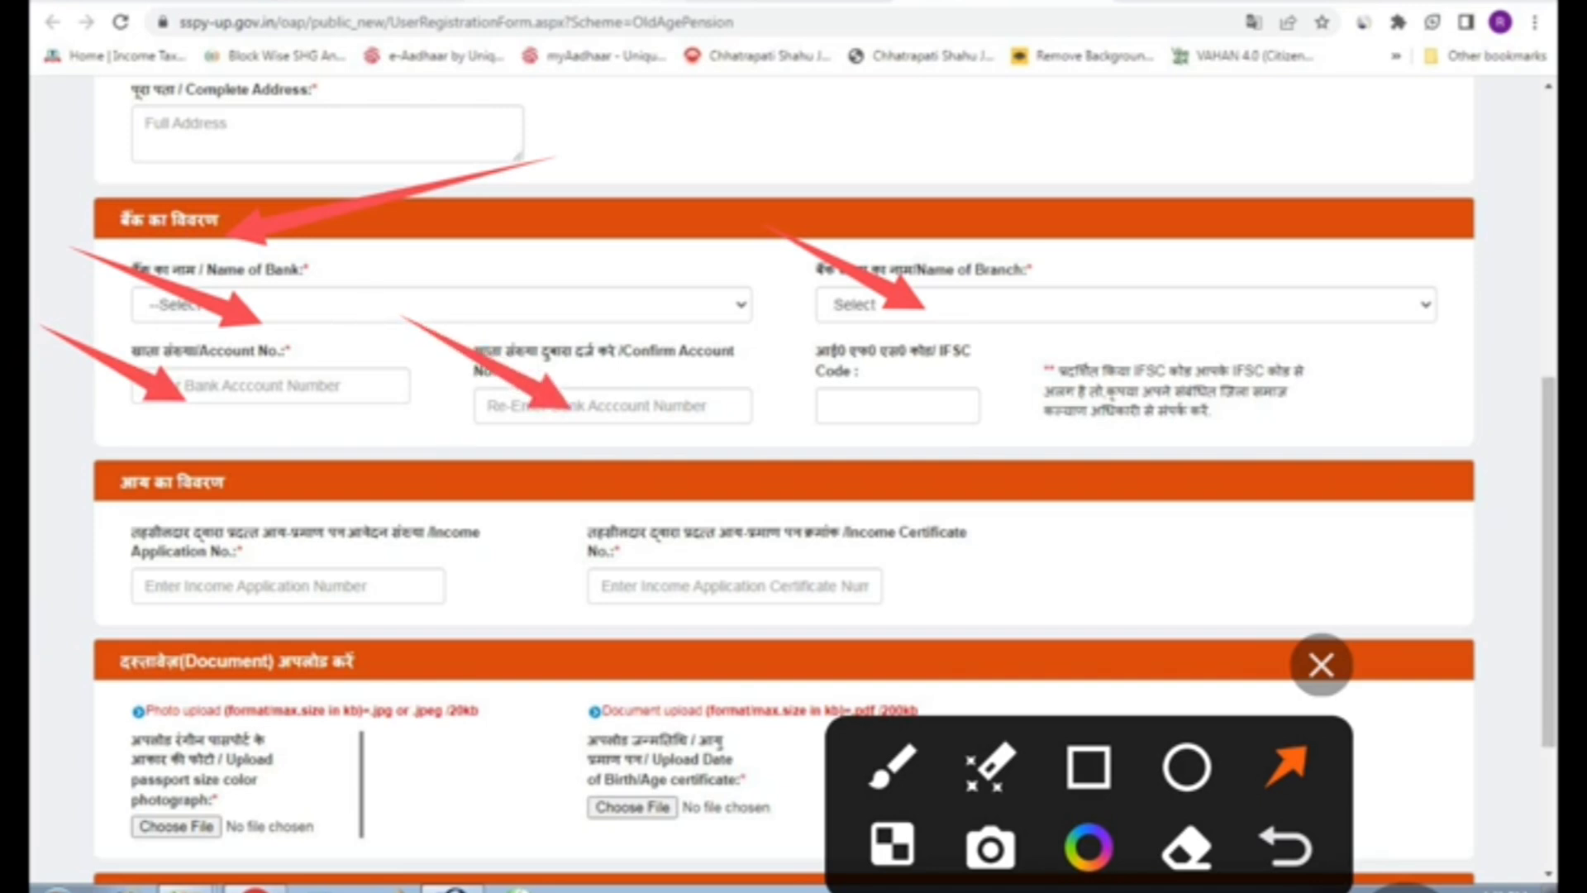
left_click_drag(719, 311, 860, 411)
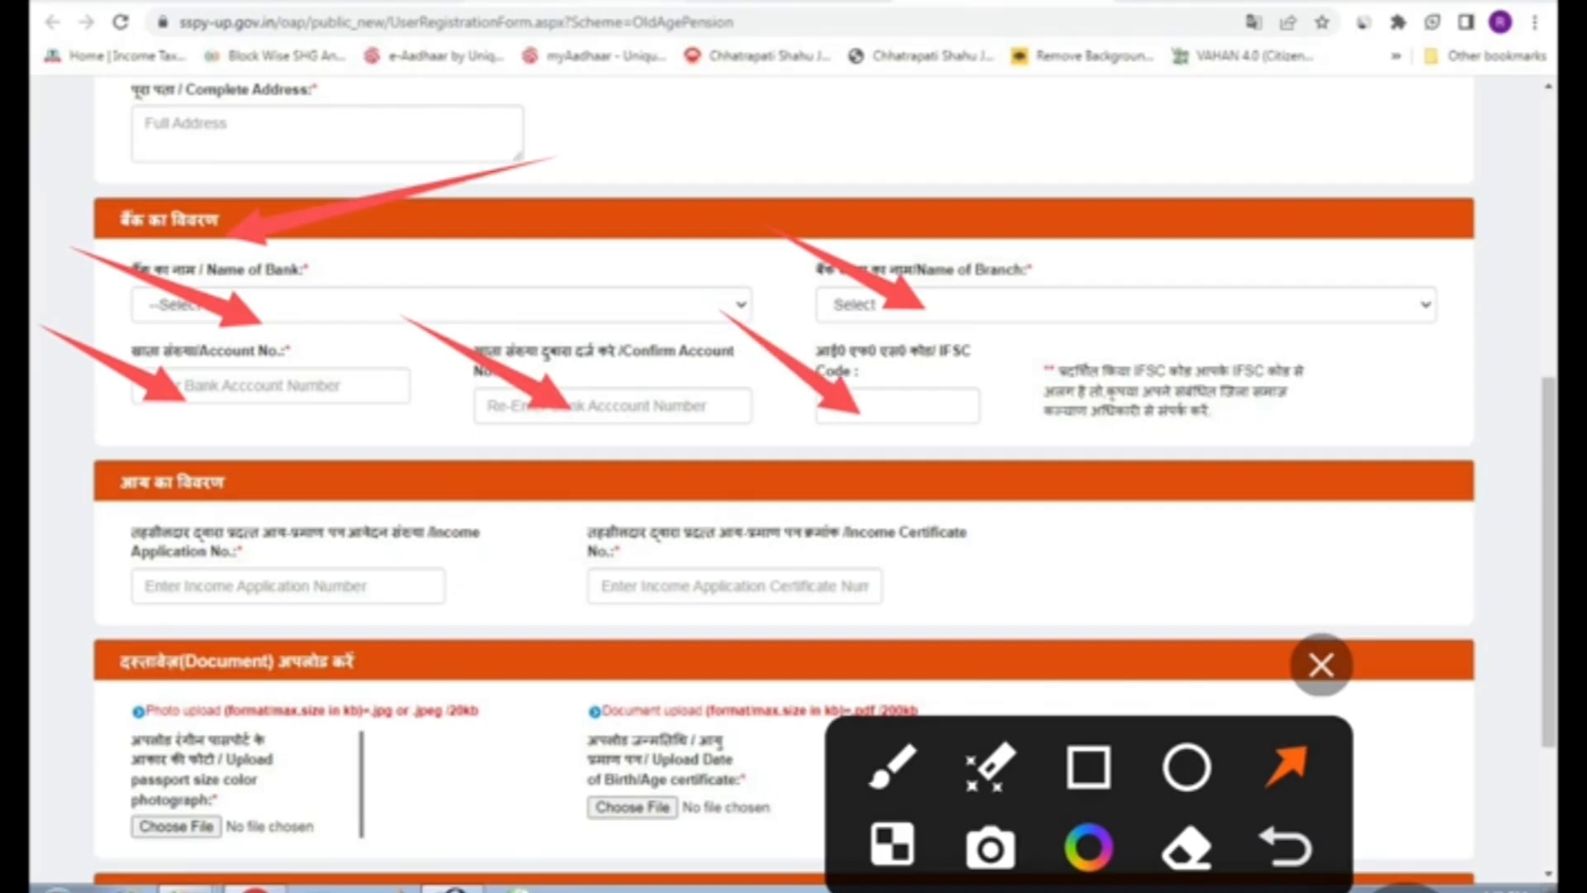
Step: Mark the income details heading and the Income Application No. and Income Certificate No. fields with arrows
left_click_drag(460, 424, 203, 520)
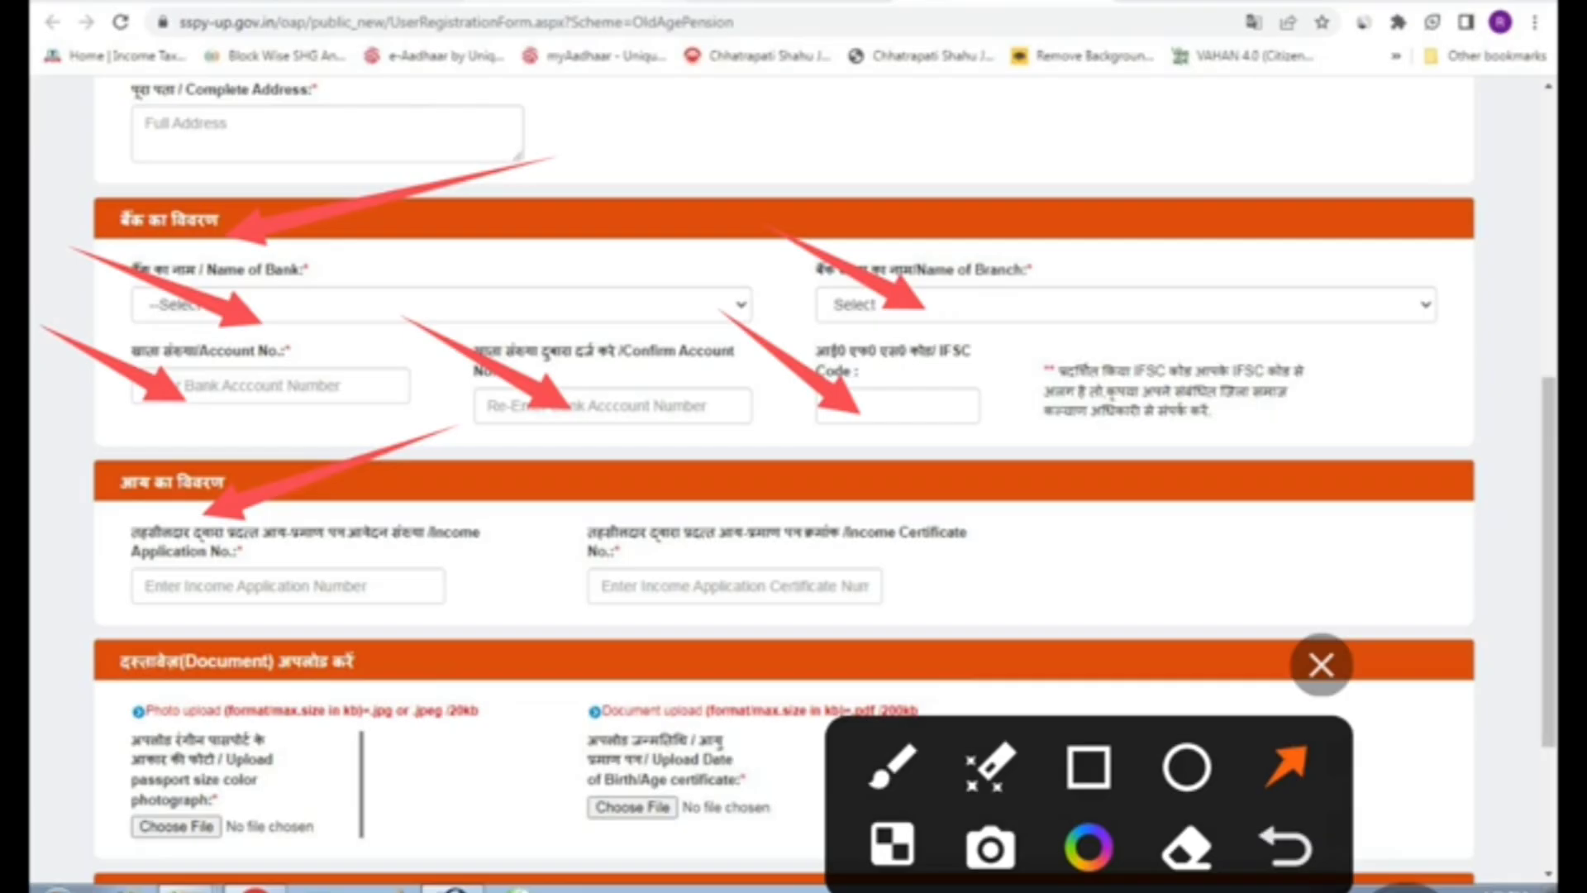
left_click_drag(110, 523, 176, 585)
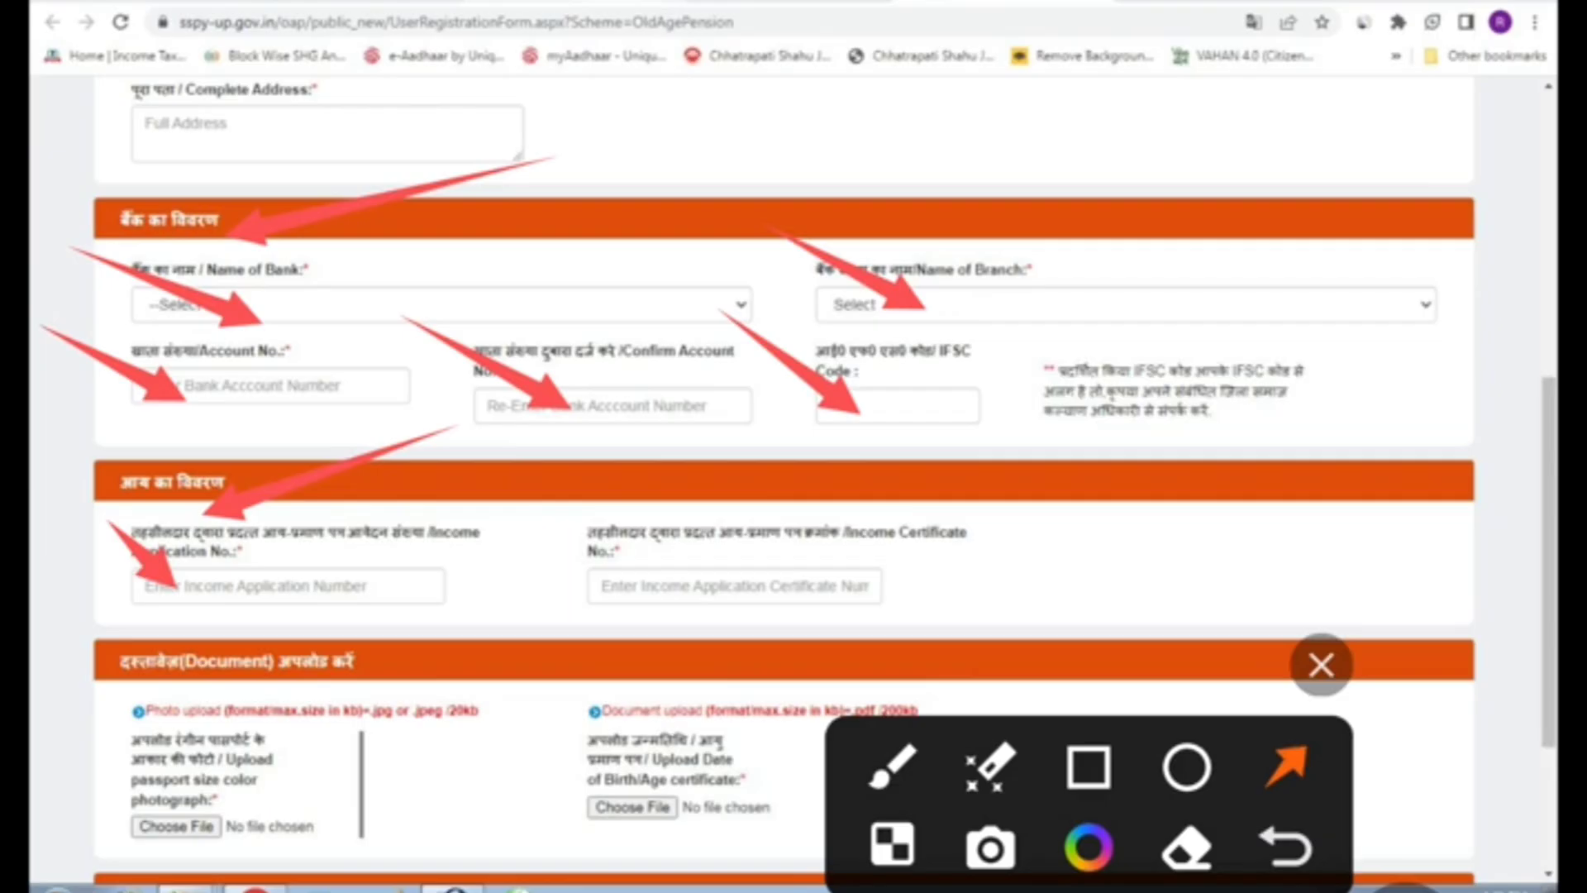
left_click_drag(518, 501, 649, 592)
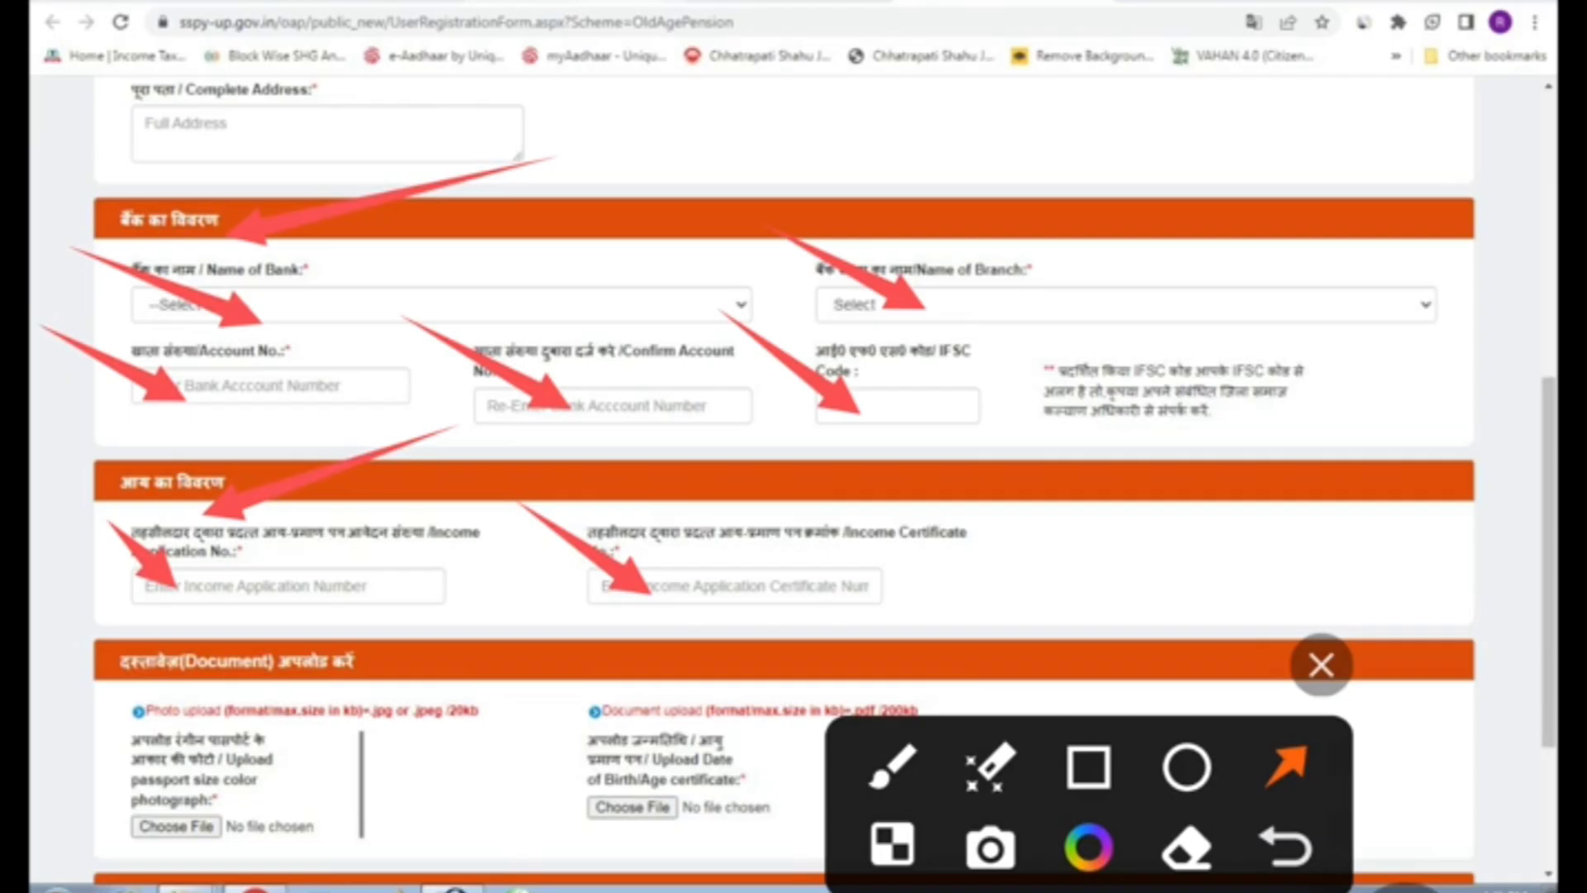
Step: Draw arrows pointing to the document upload heading, photo format note, photo file chooser and document format note, and close the drawing overlay
left_click_drag(555, 604, 364, 661)
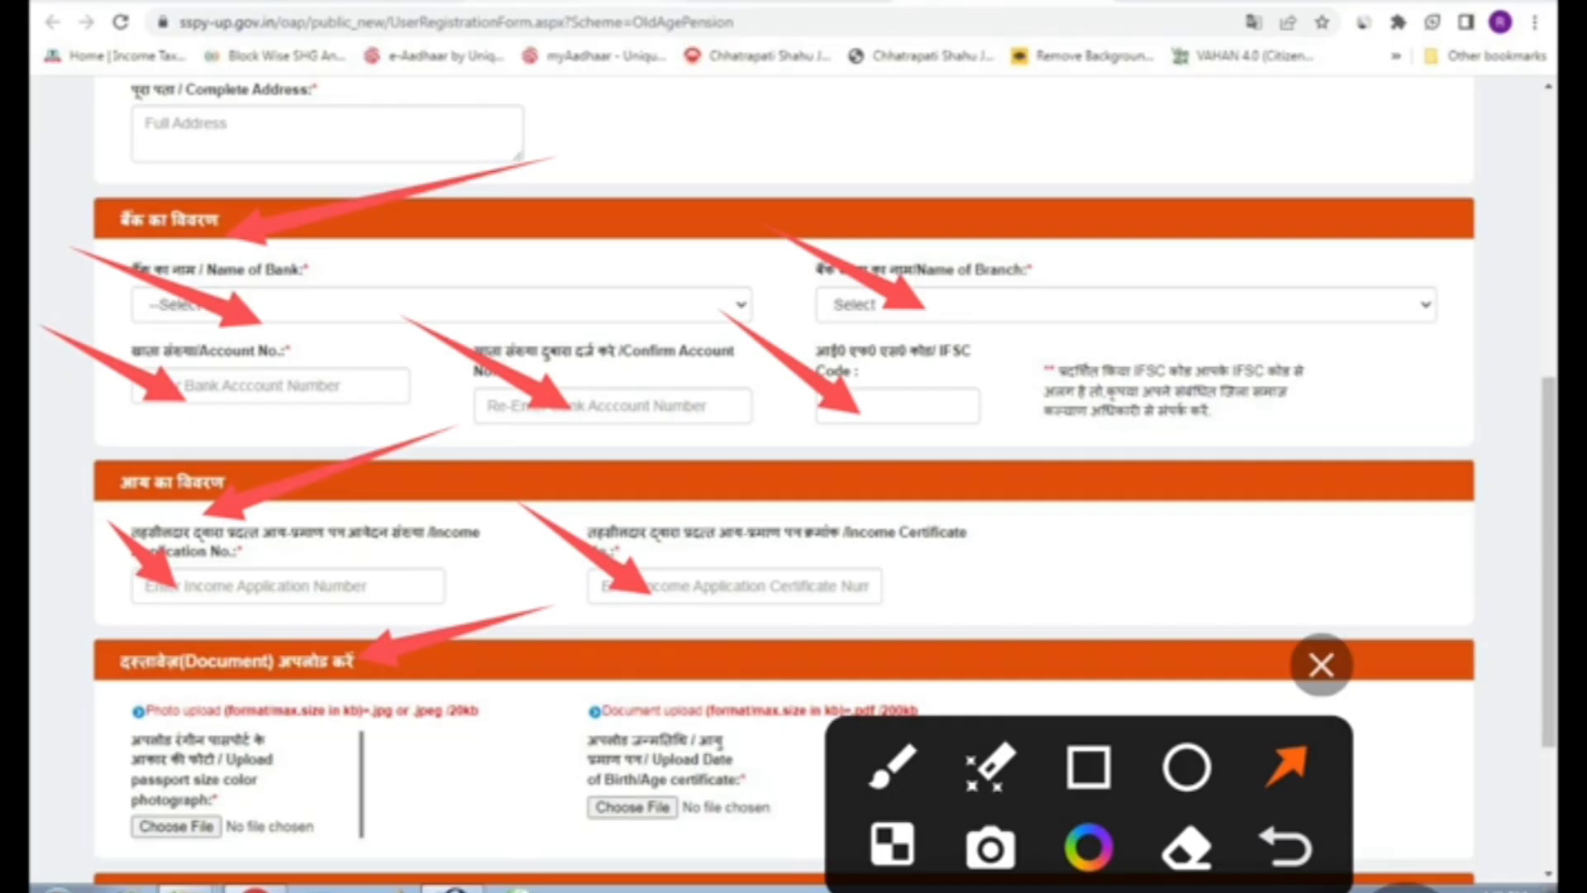
left_click_drag(1088, 806, 1325, 604)
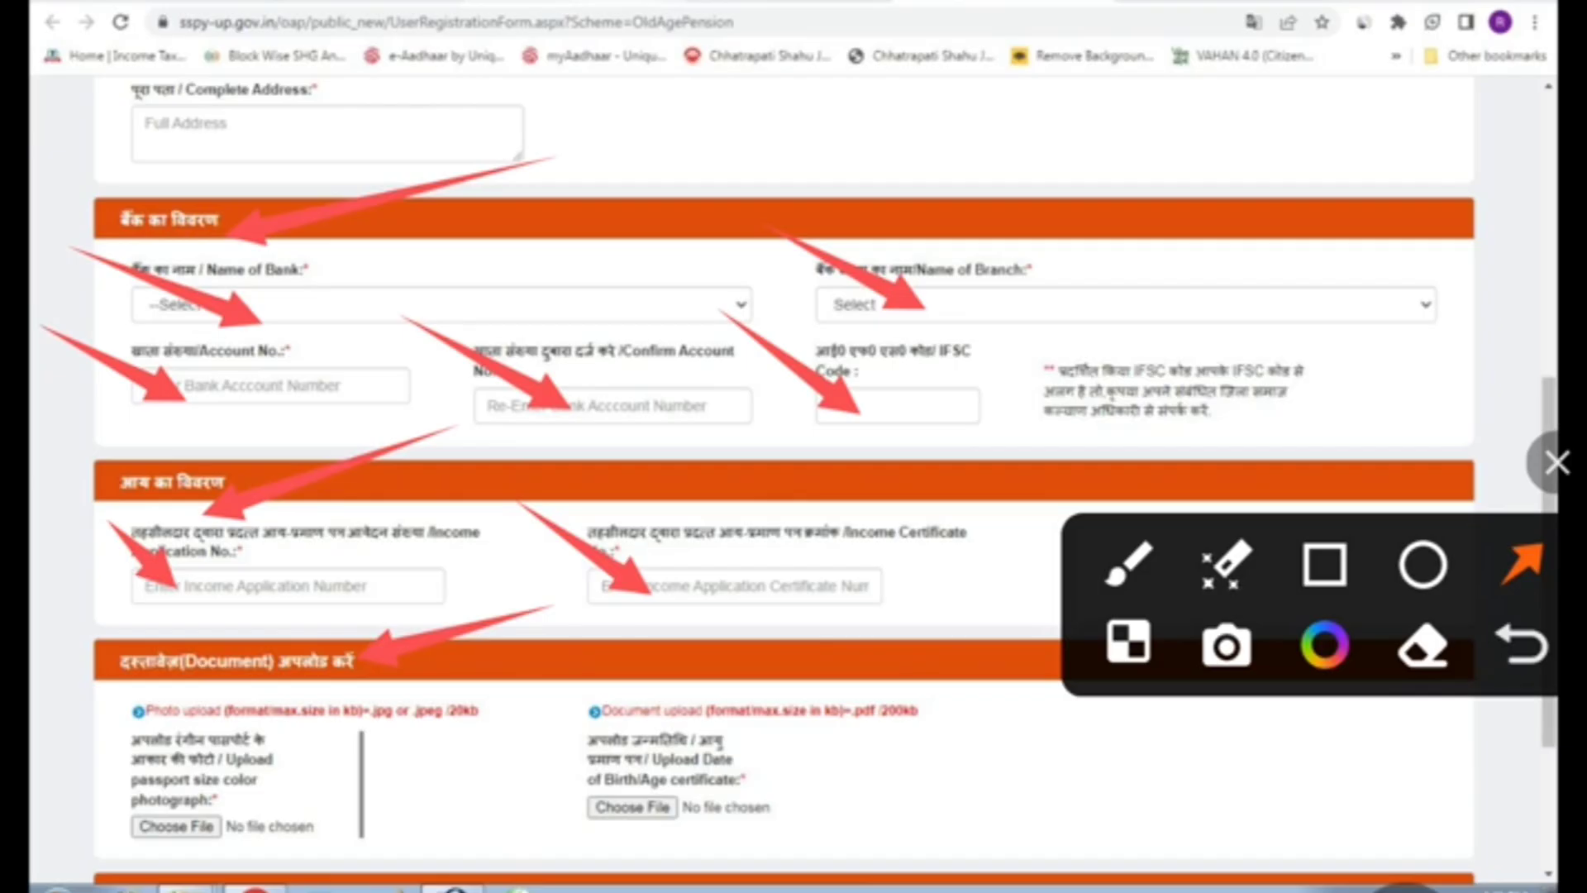
left_click_drag(116, 752, 318, 704)
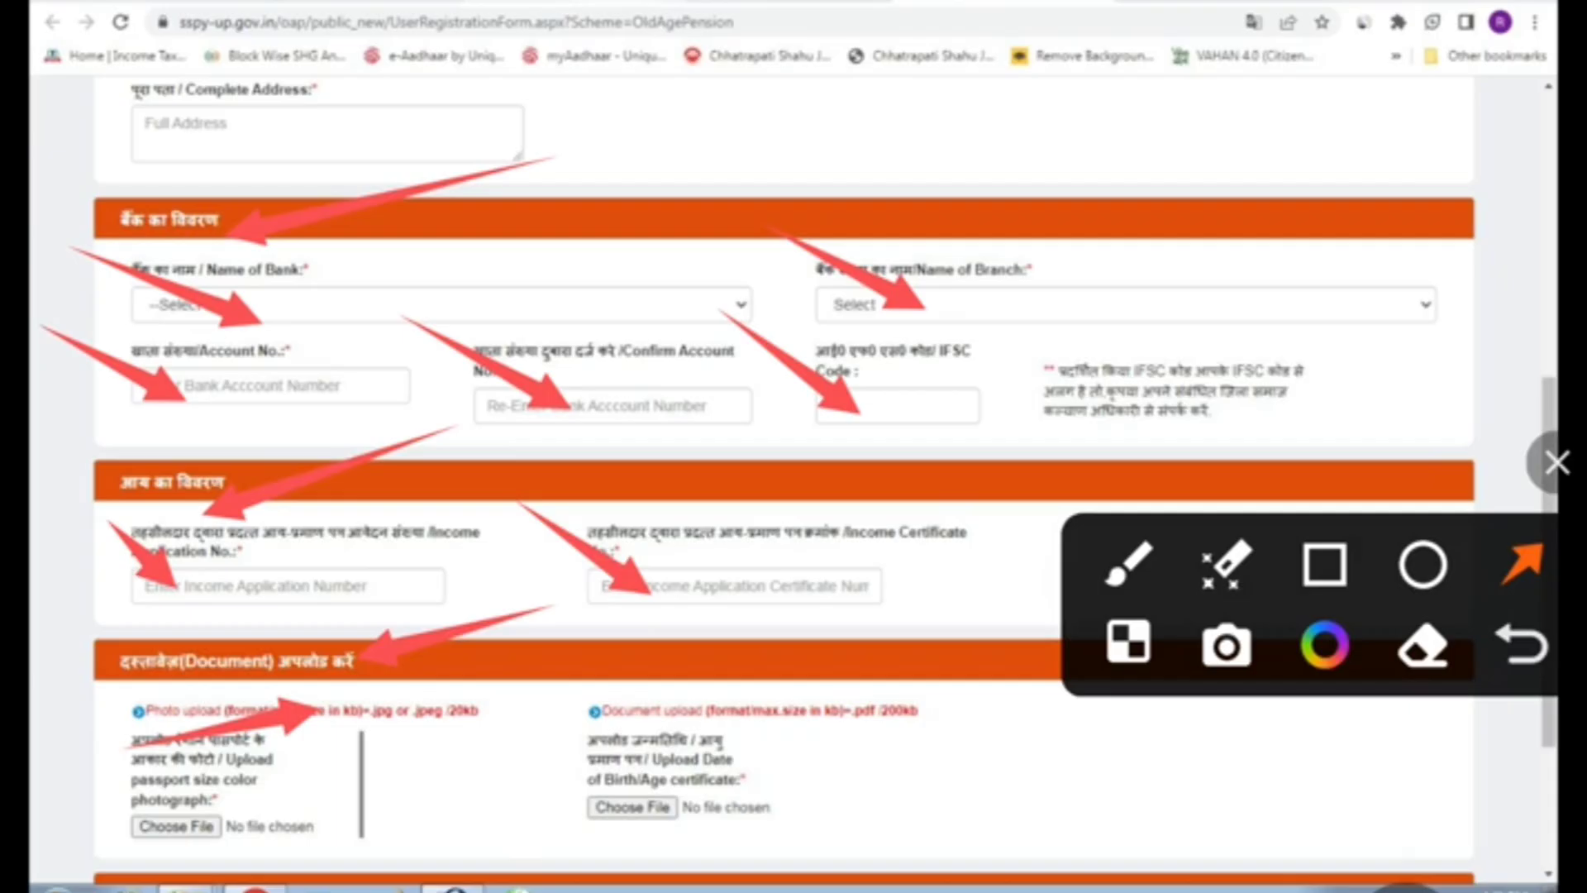
left_click_drag(357, 763, 225, 816)
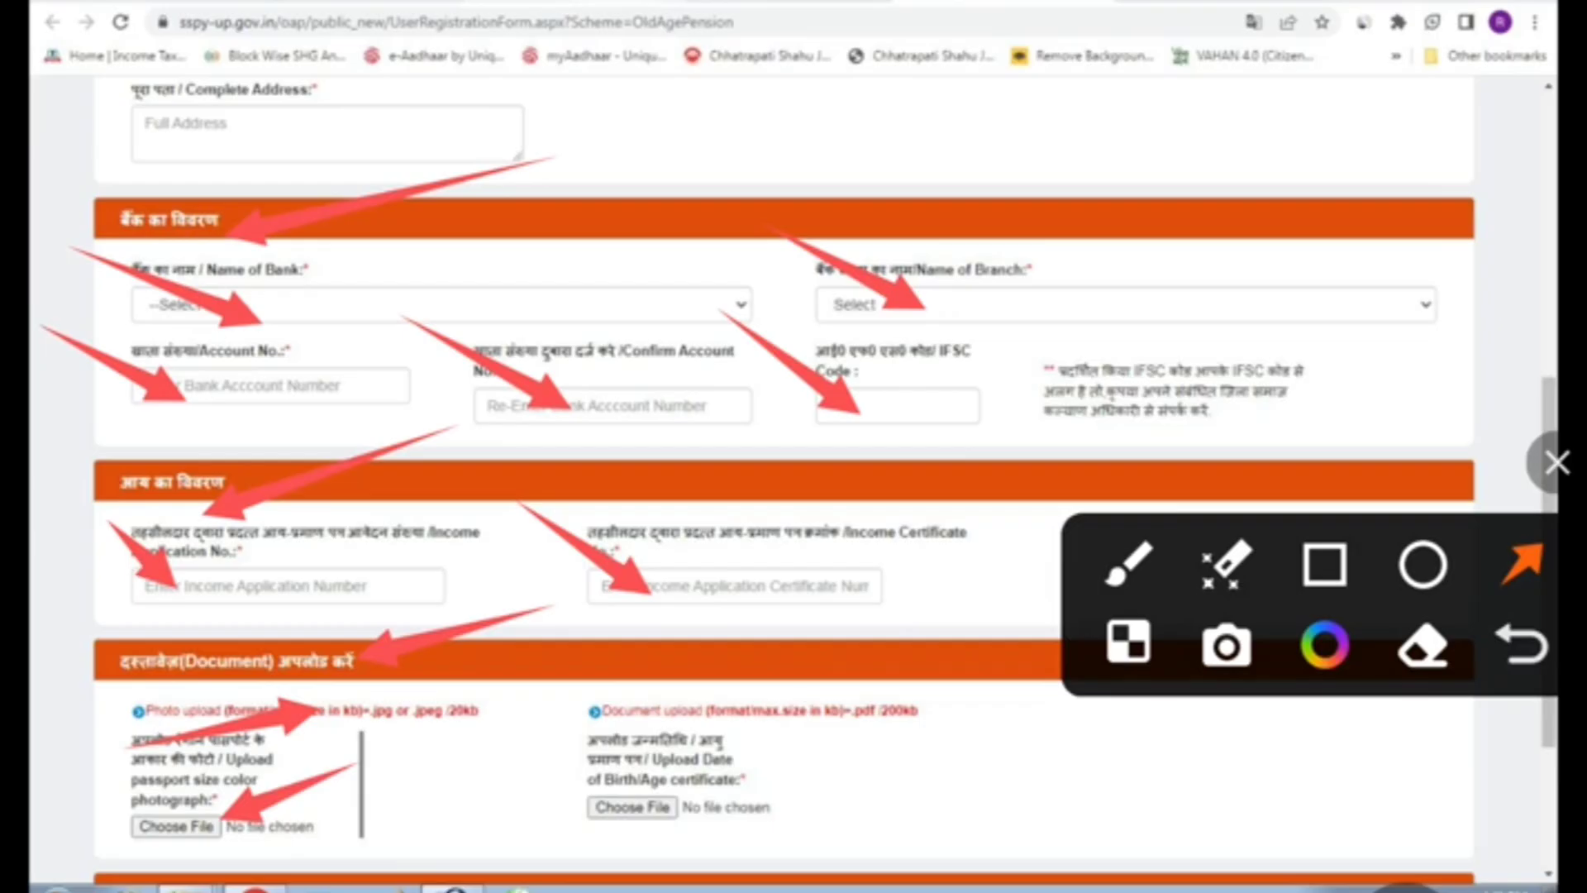
left_click_drag(878, 638, 748, 700)
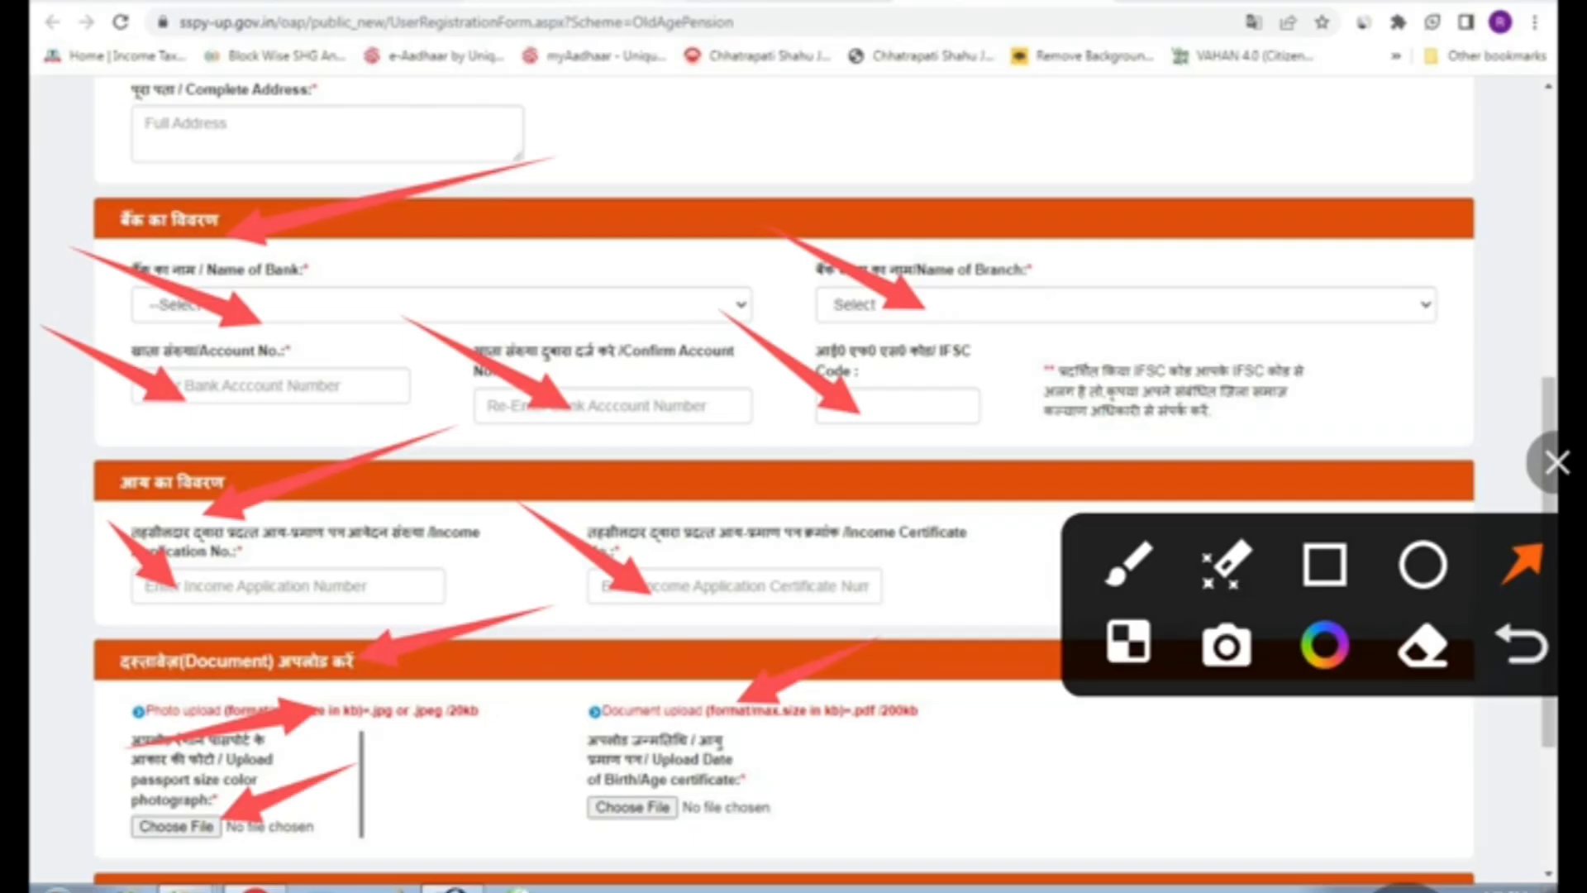
left_click(1557, 462)
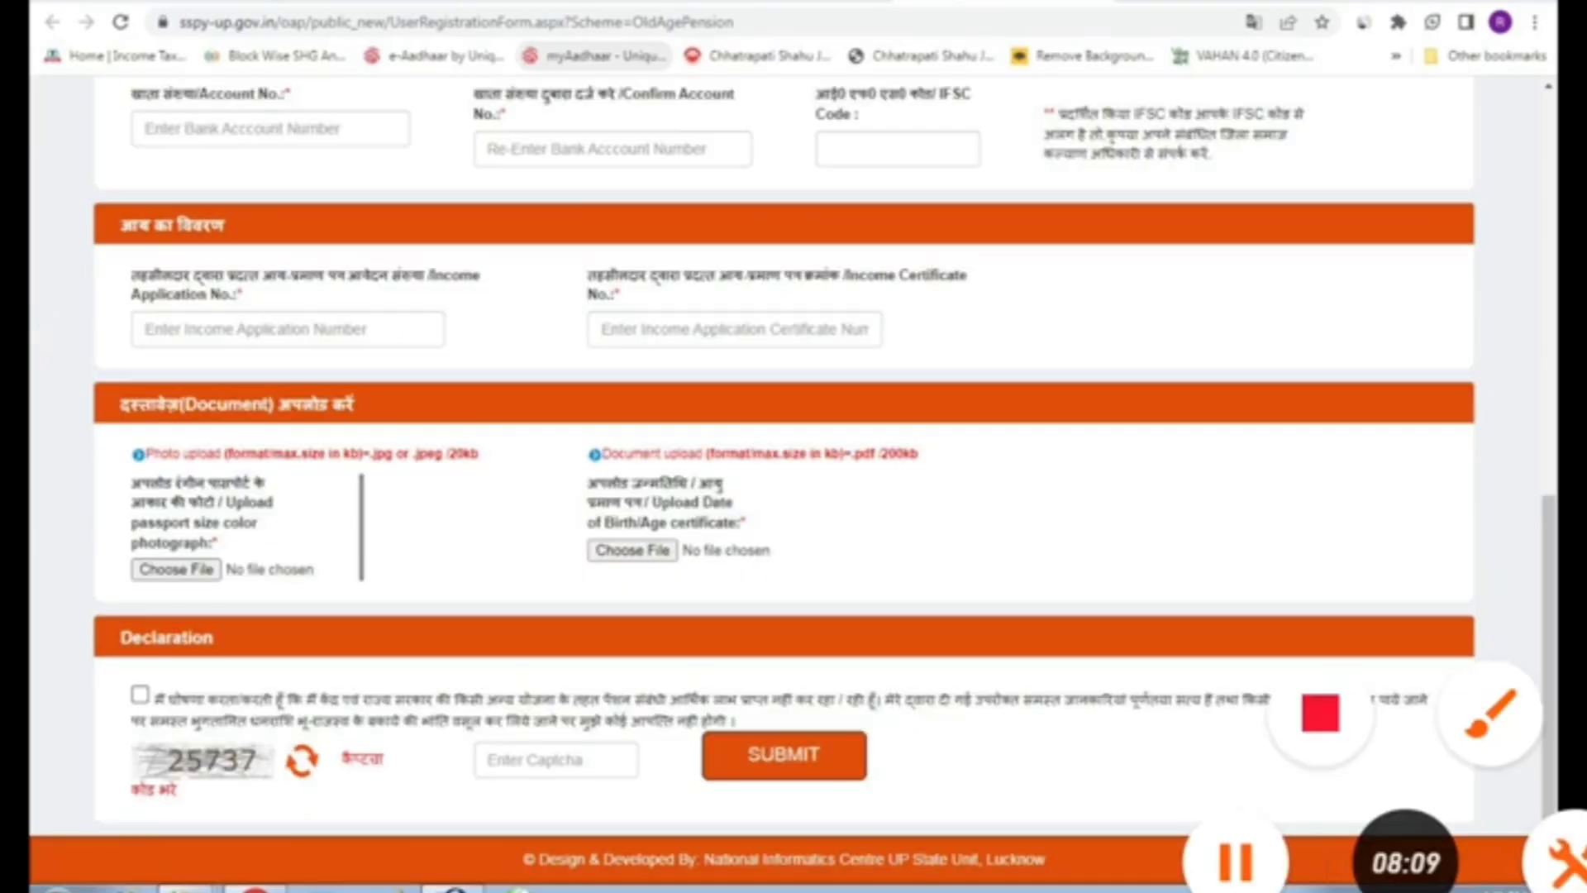
Step: Mark the Declaration heading, consent checkbox, captcha image, captcha refresh, captcha entry field and SUBMIT button with arrows
left_click(1485, 711)
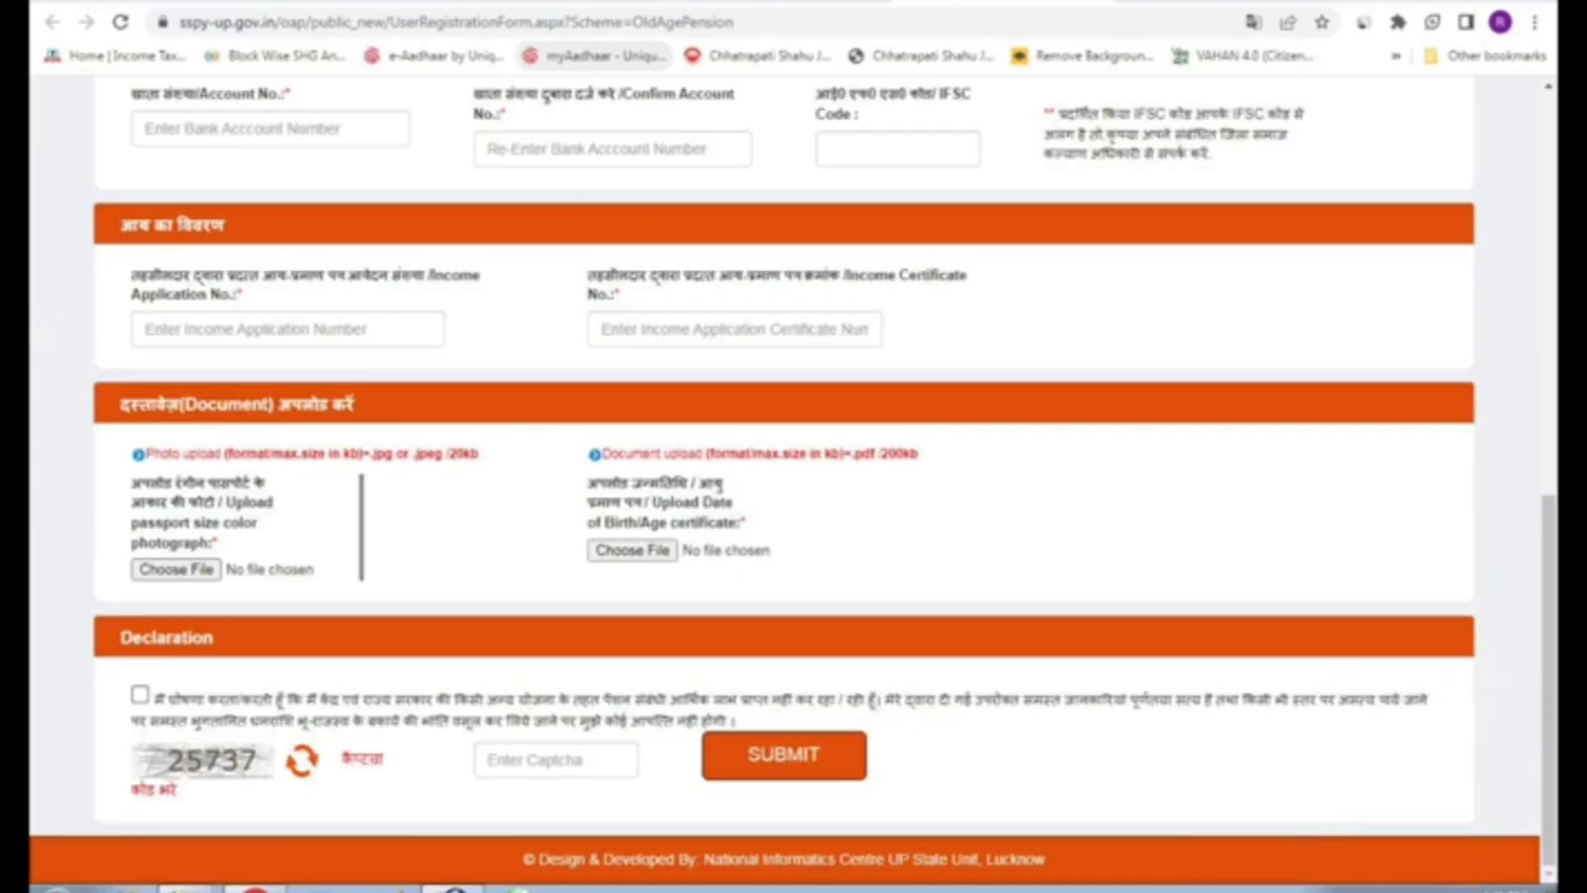
left_click_drag(1326, 604, 1168, 806)
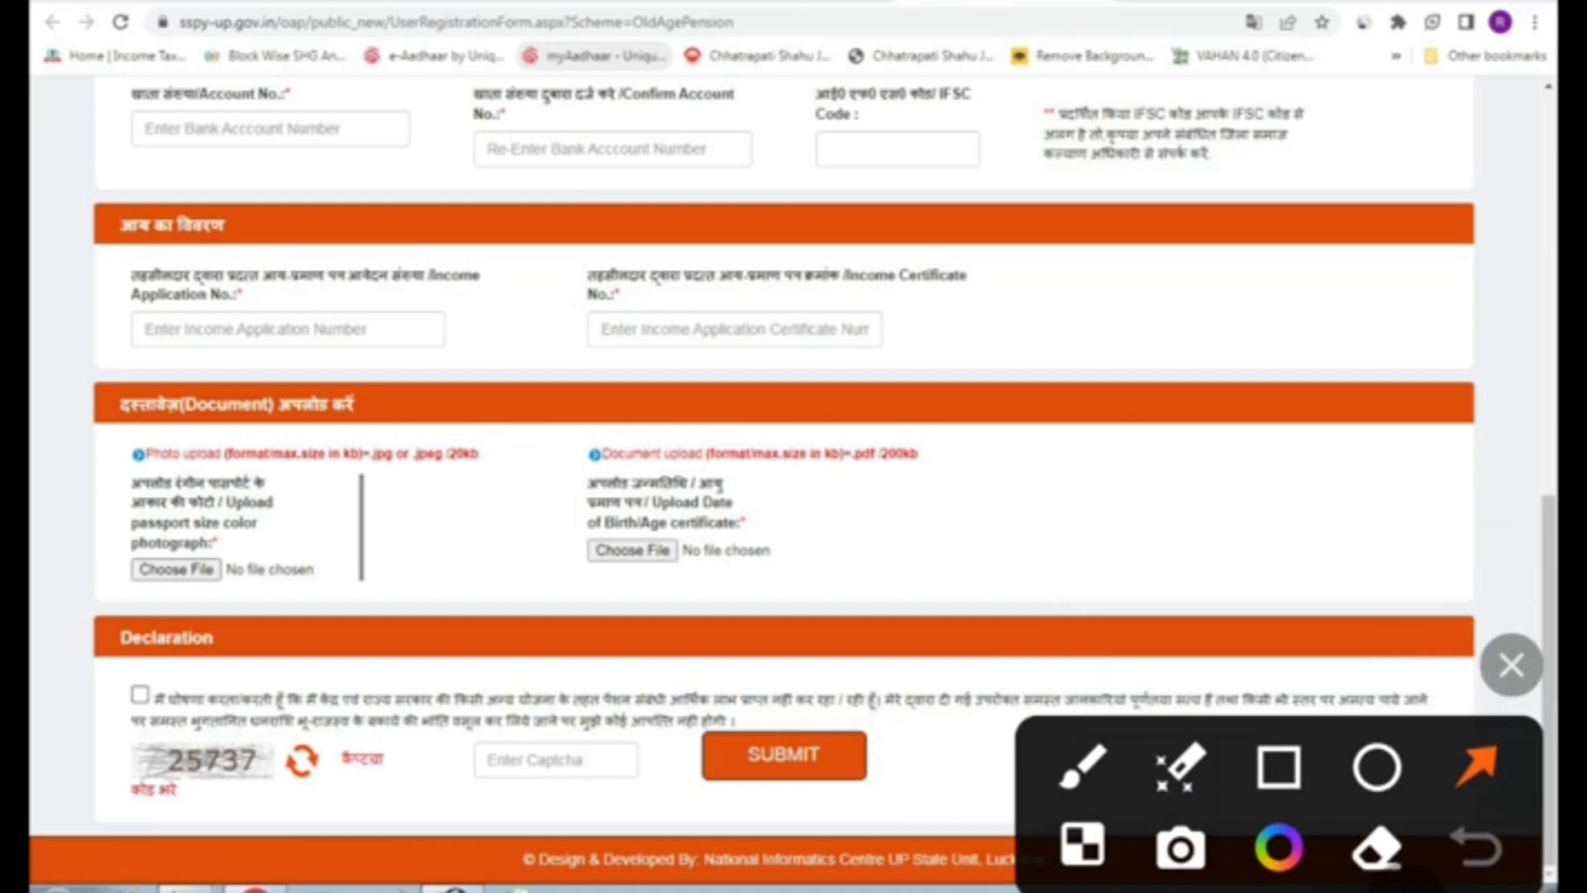
left_click_drag(471, 588, 236, 641)
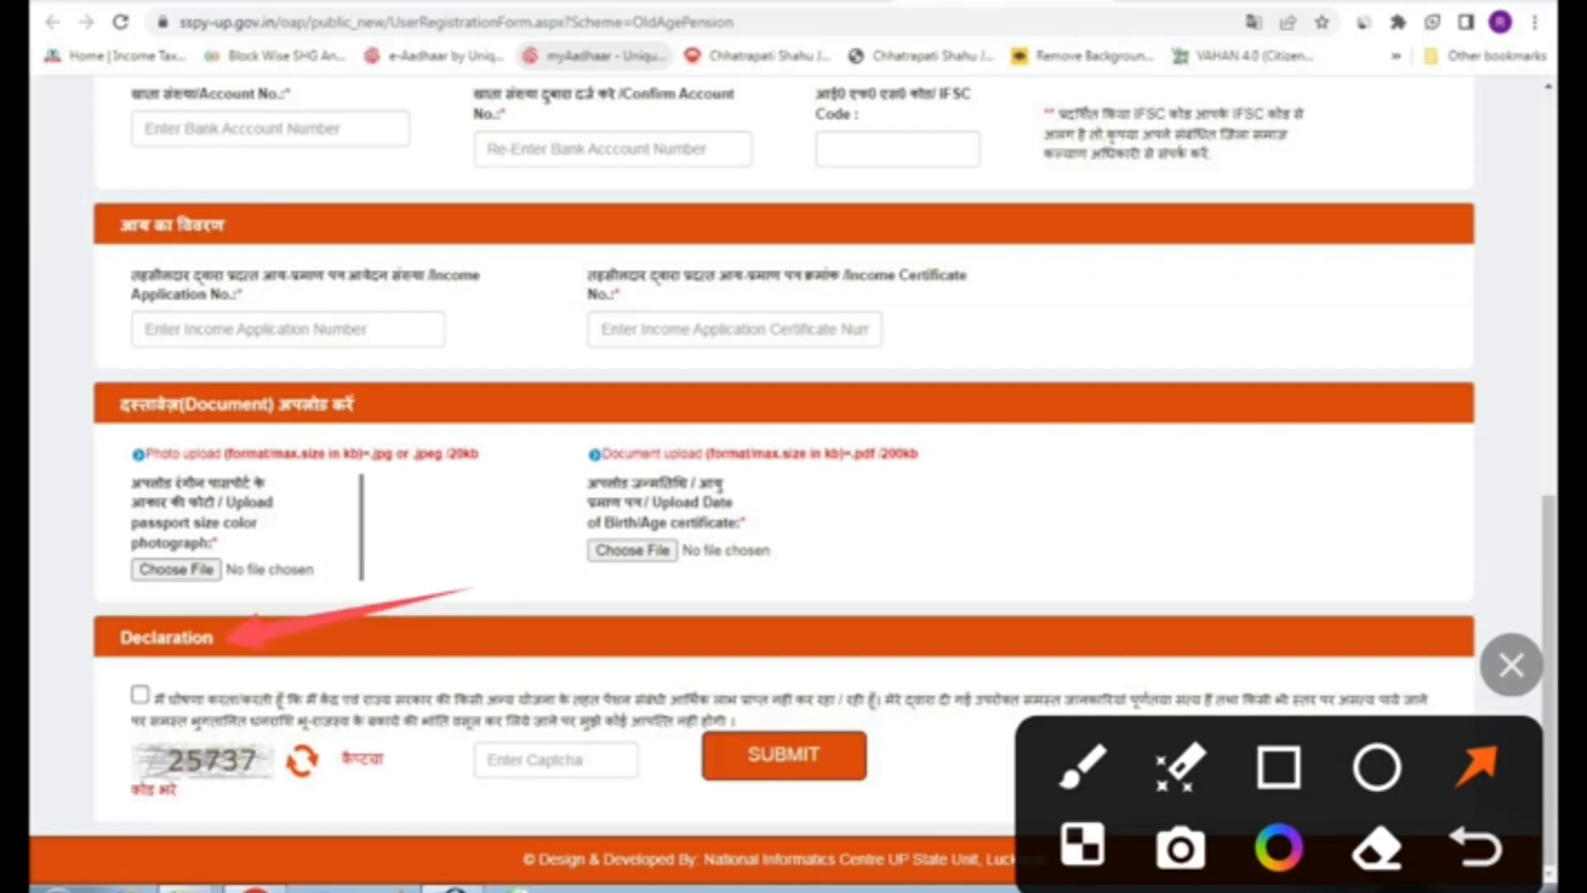
left_click_drag(33, 634, 137, 693)
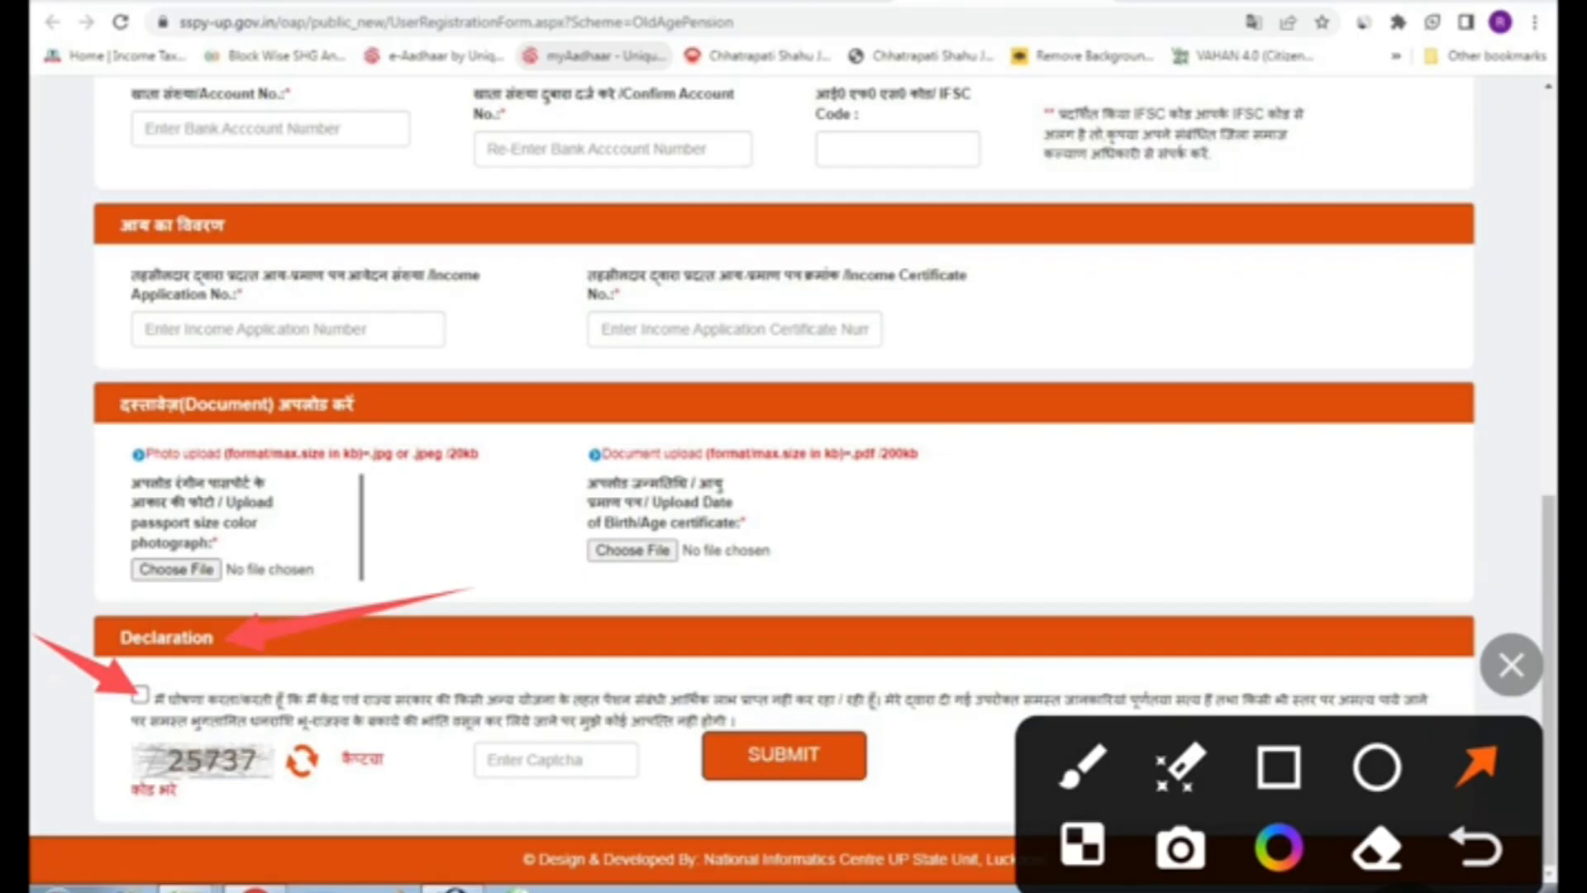
left_click_drag(76, 720, 188, 762)
left_click_drag(423, 668, 529, 759)
left_click_drag(360, 682, 303, 762)
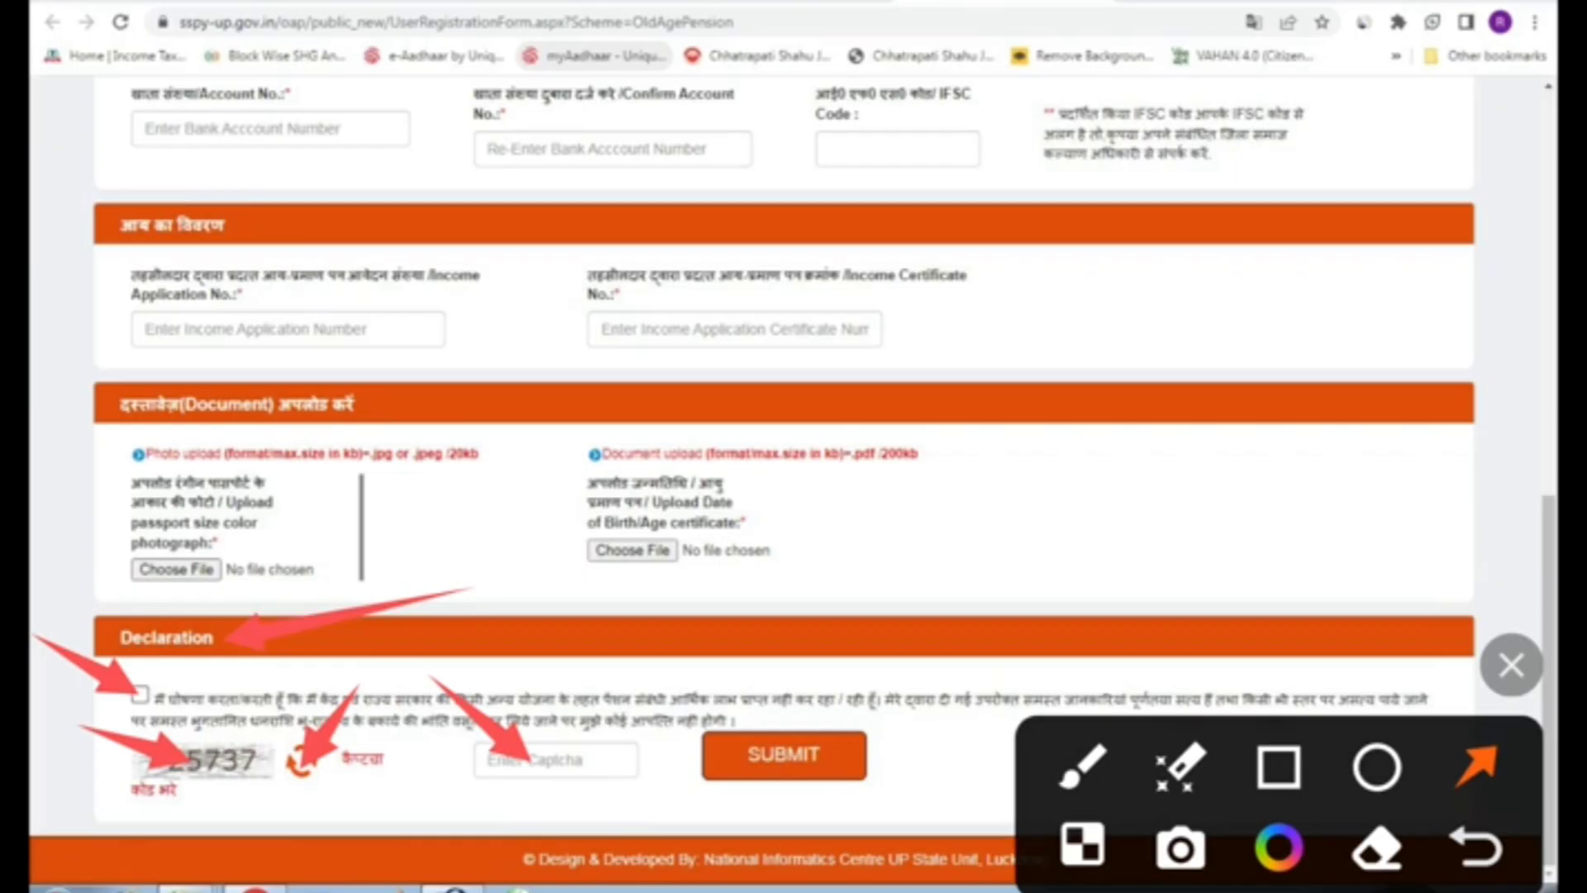
left_click_drag(661, 653, 759, 738)
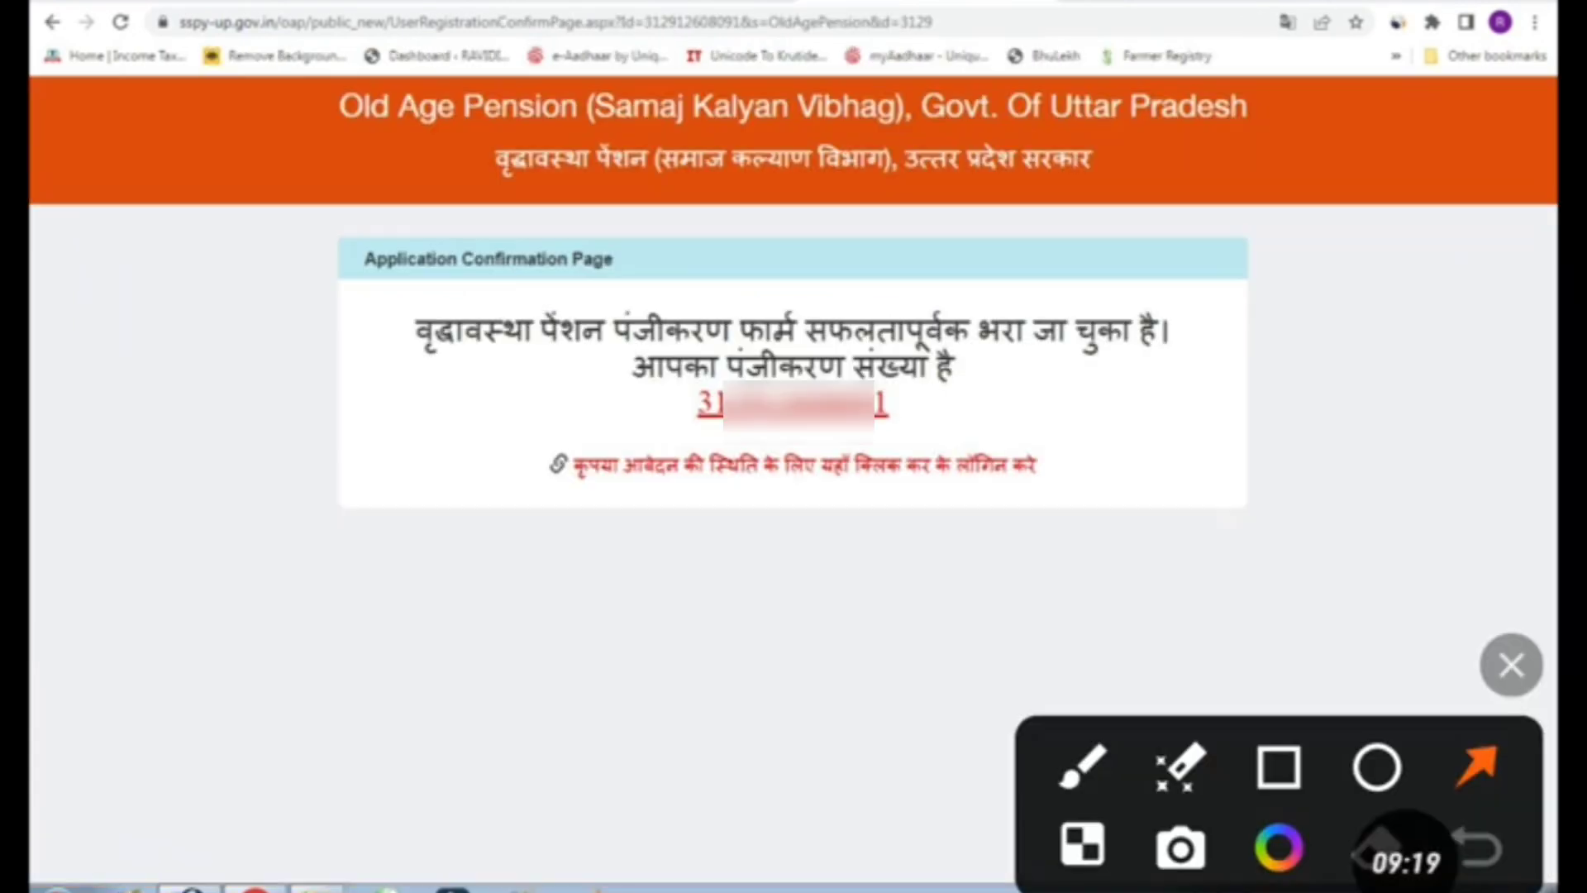
Step: Draw arrows to the success message, registration number and status login link on the Application Confirmation Page, and close the overlay
left_click_drag(147, 618, 601, 378)
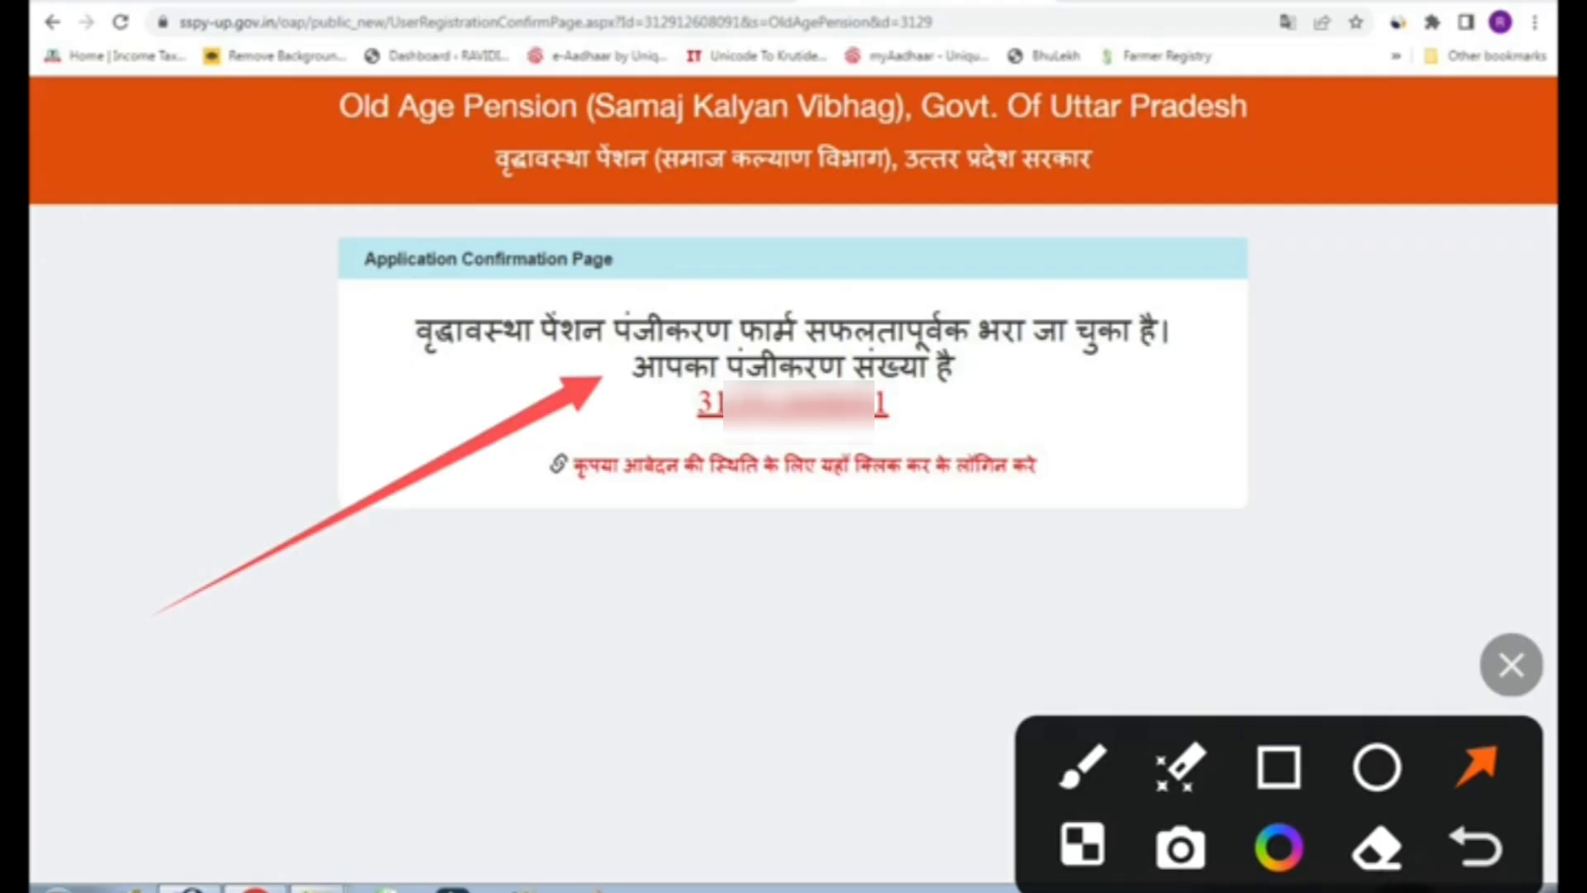
mouse_move(469, 599)
left_mouse_down()
mouse_move(640, 487)
mouse_move(705, 418)
left_mouse_up()
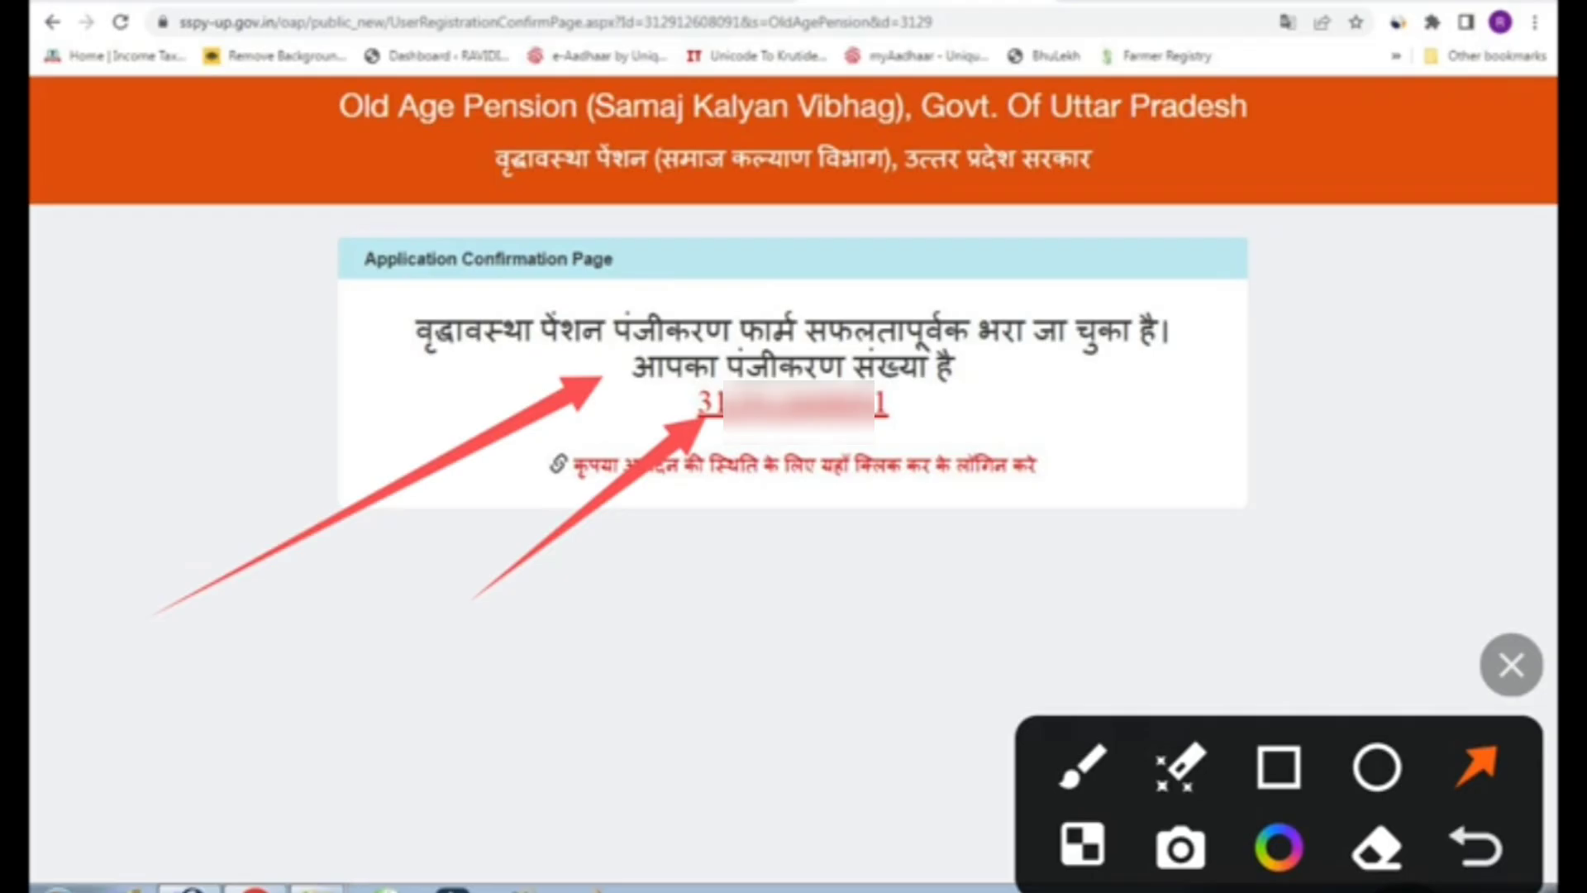
left_click_drag(1194, 375, 963, 451)
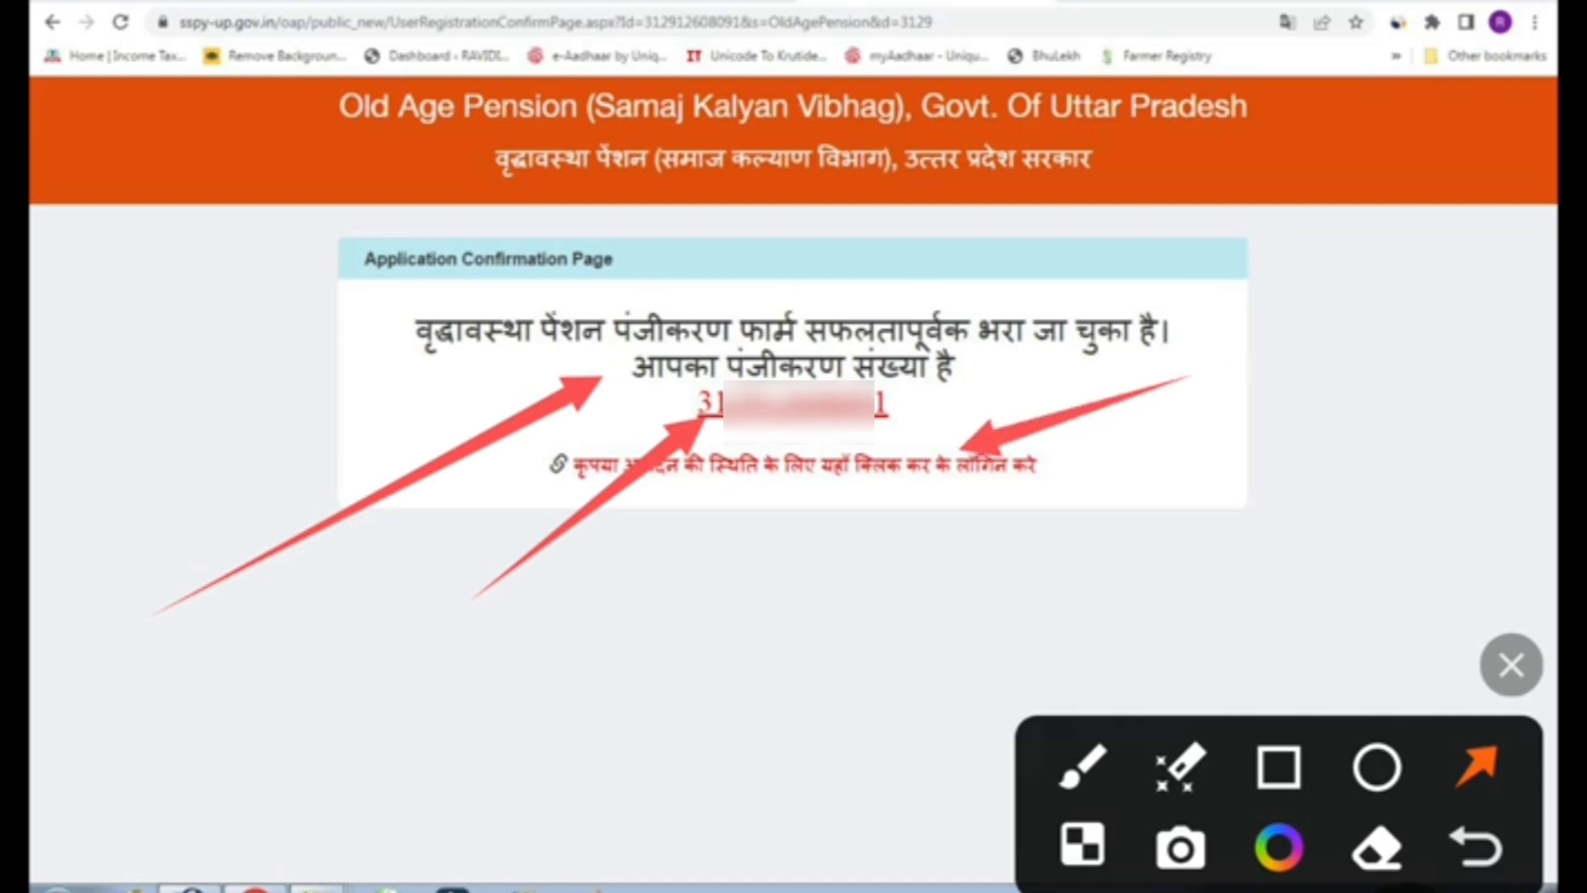
left_click(1510, 665)
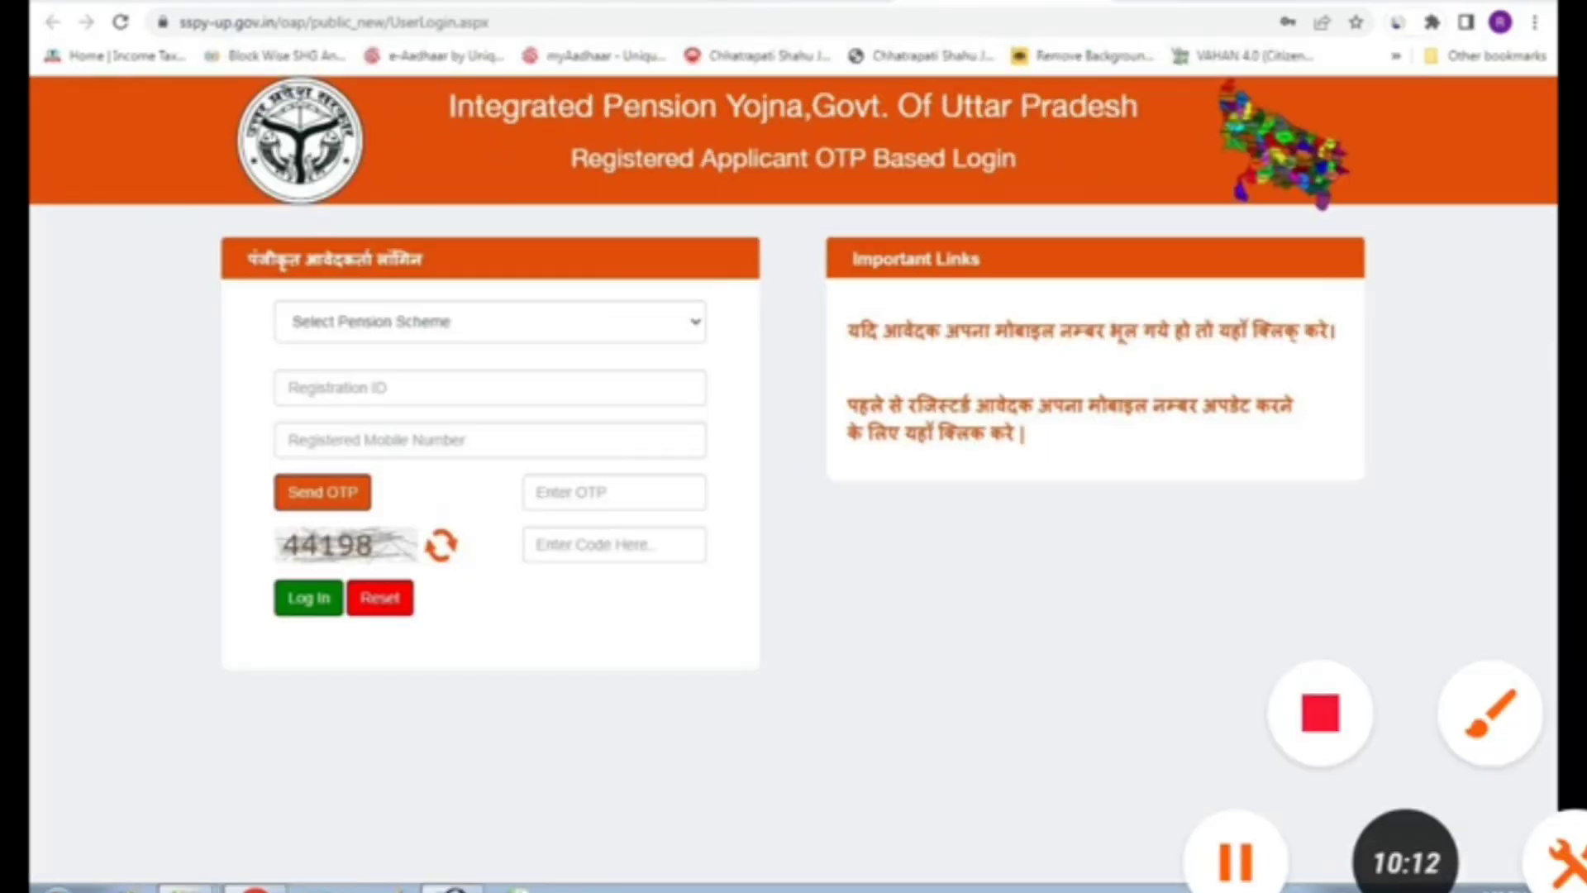
Step: On the applicant login page, draw arrows to the pension scheme, Registration ID and Registered Mobile Number fields and the Send OTP button
left_click(1490, 714)
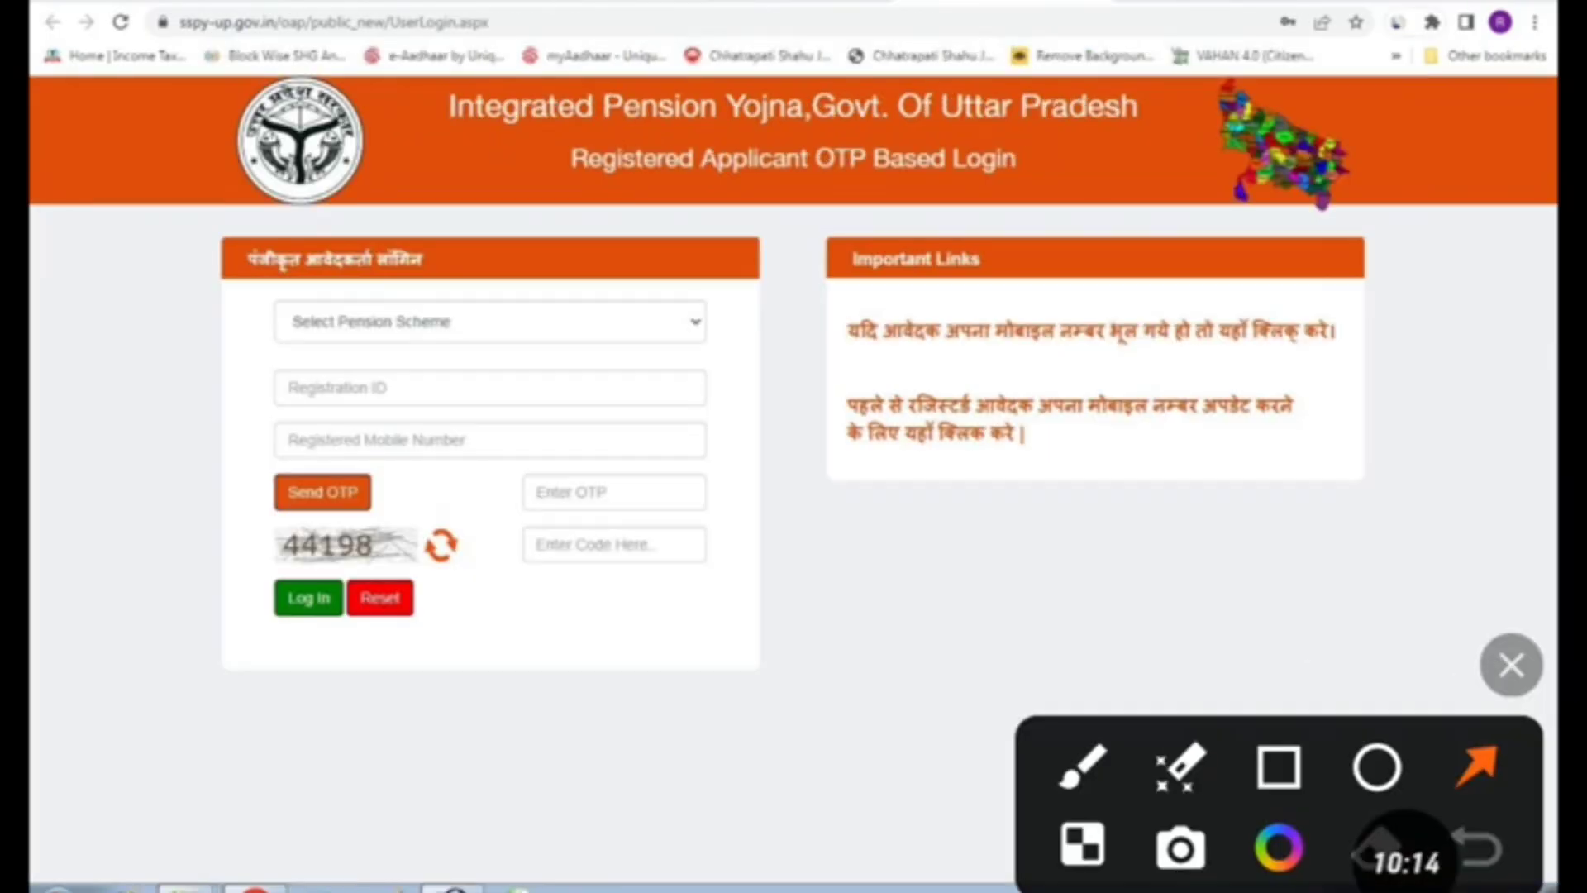
left_click_drag(131, 265, 285, 316)
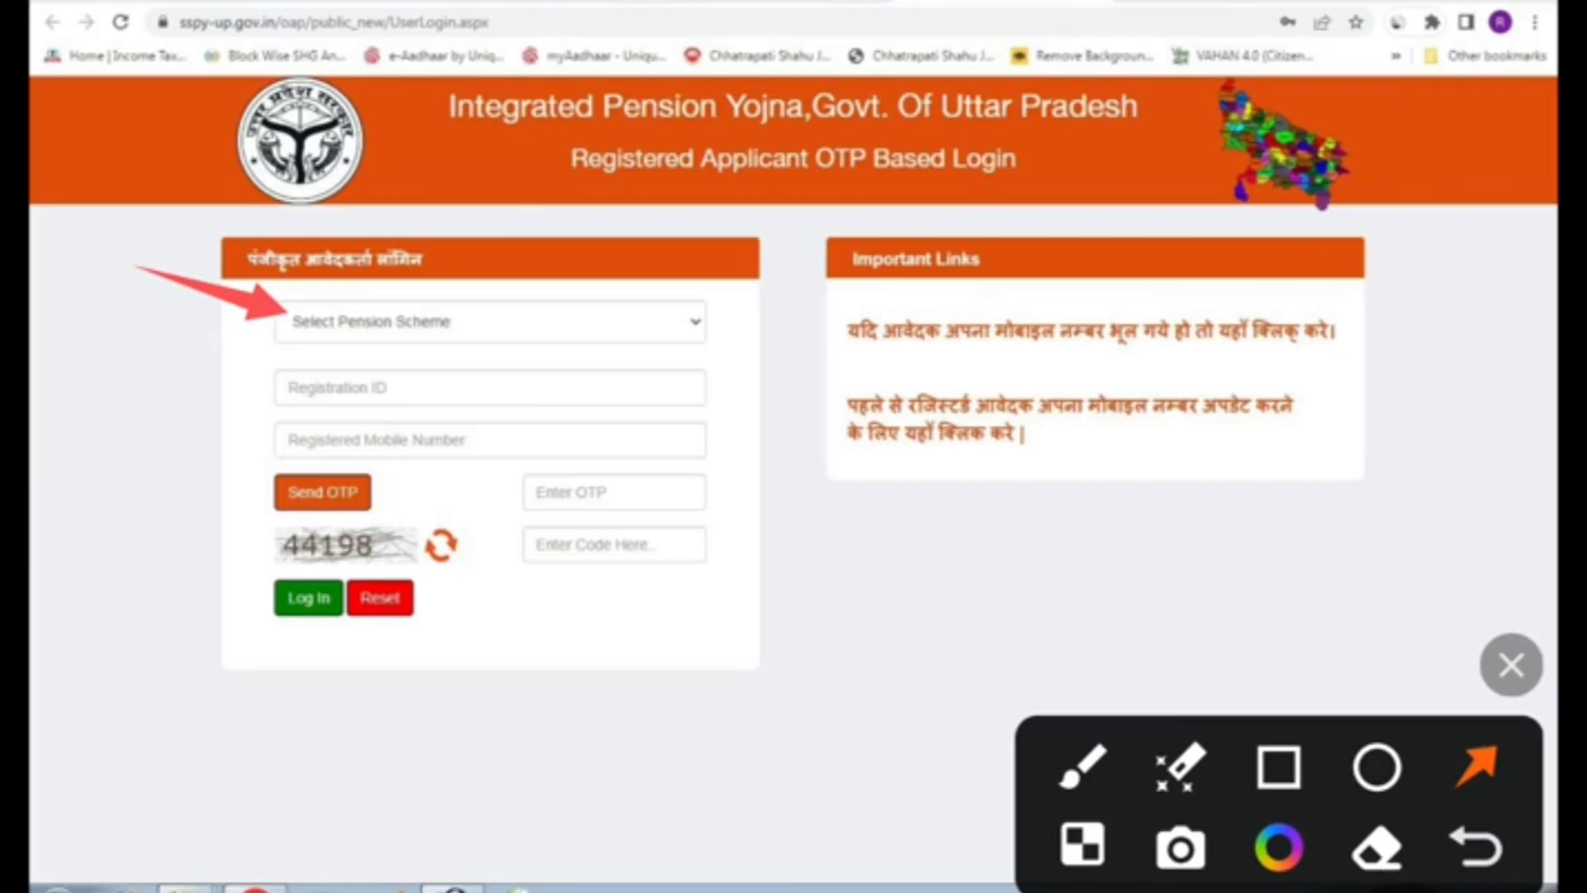
mouse_move(100, 317)
left_mouse_down()
mouse_move(166, 351)
mouse_move(331, 387)
left_mouse_up()
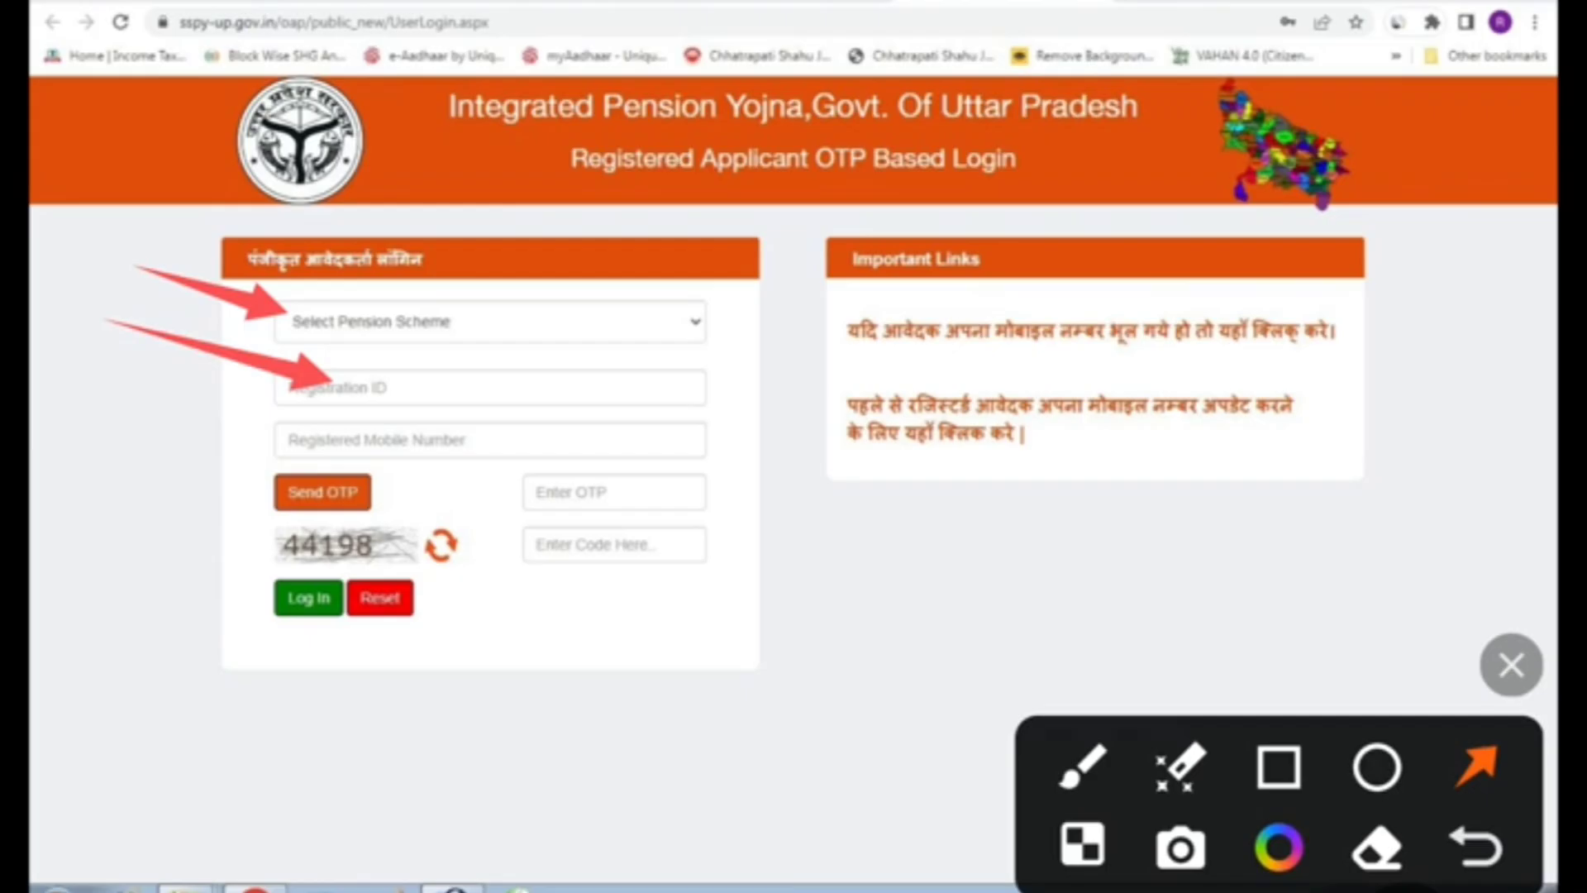
mouse_move(137, 382)
left_mouse_down()
mouse_move(124, 370)
mouse_move(269, 430)
left_mouse_up()
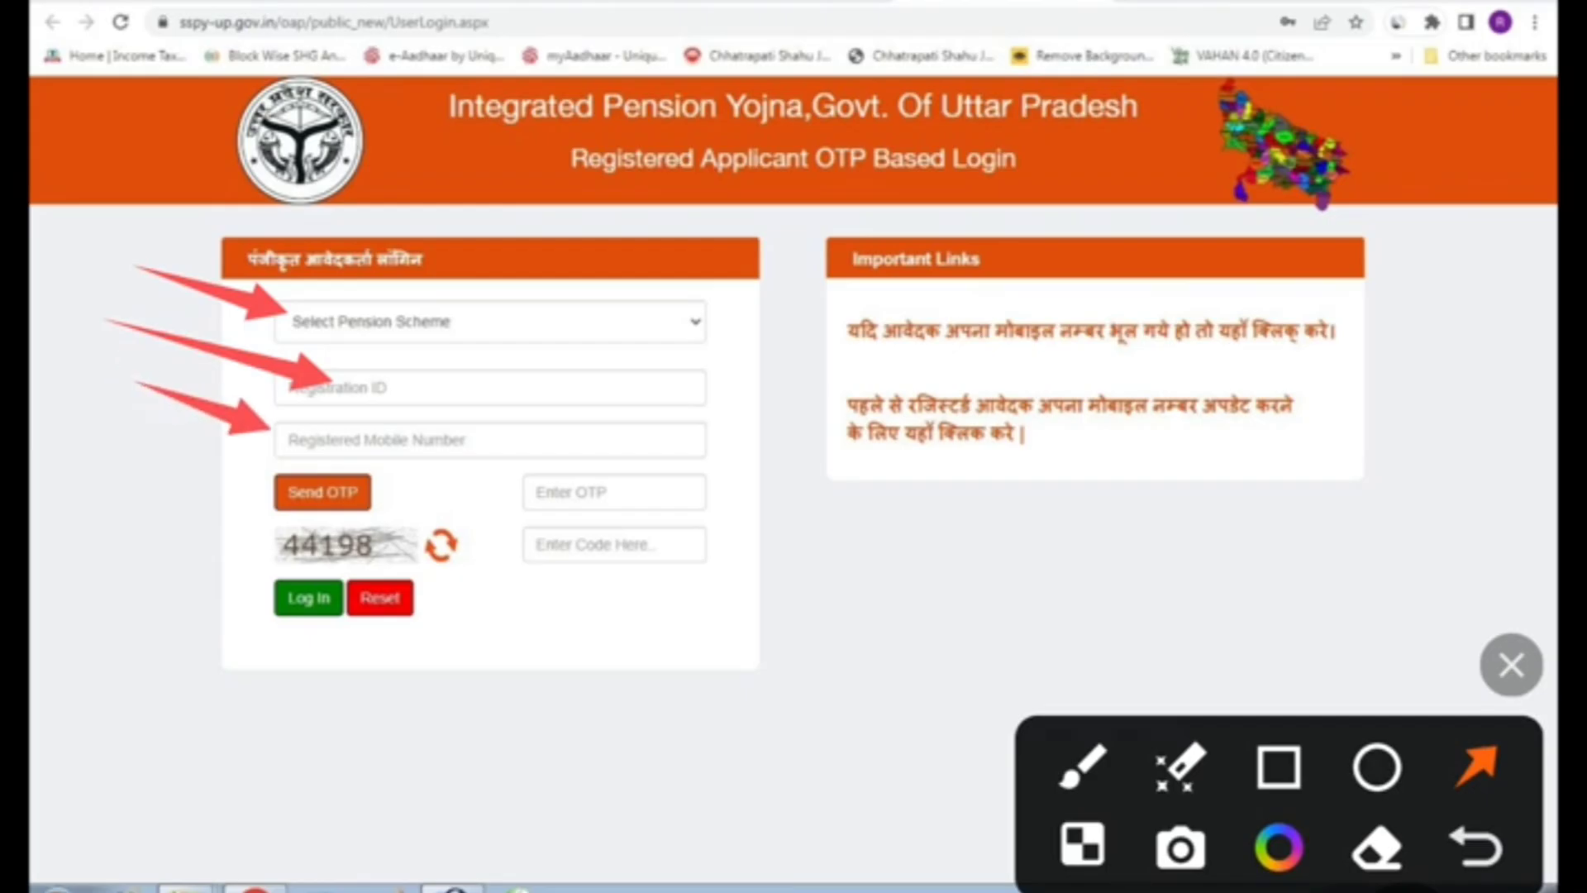
mouse_move(124, 553)
left_mouse_down()
mouse_move(93, 548)
mouse_move(269, 506)
left_mouse_up()
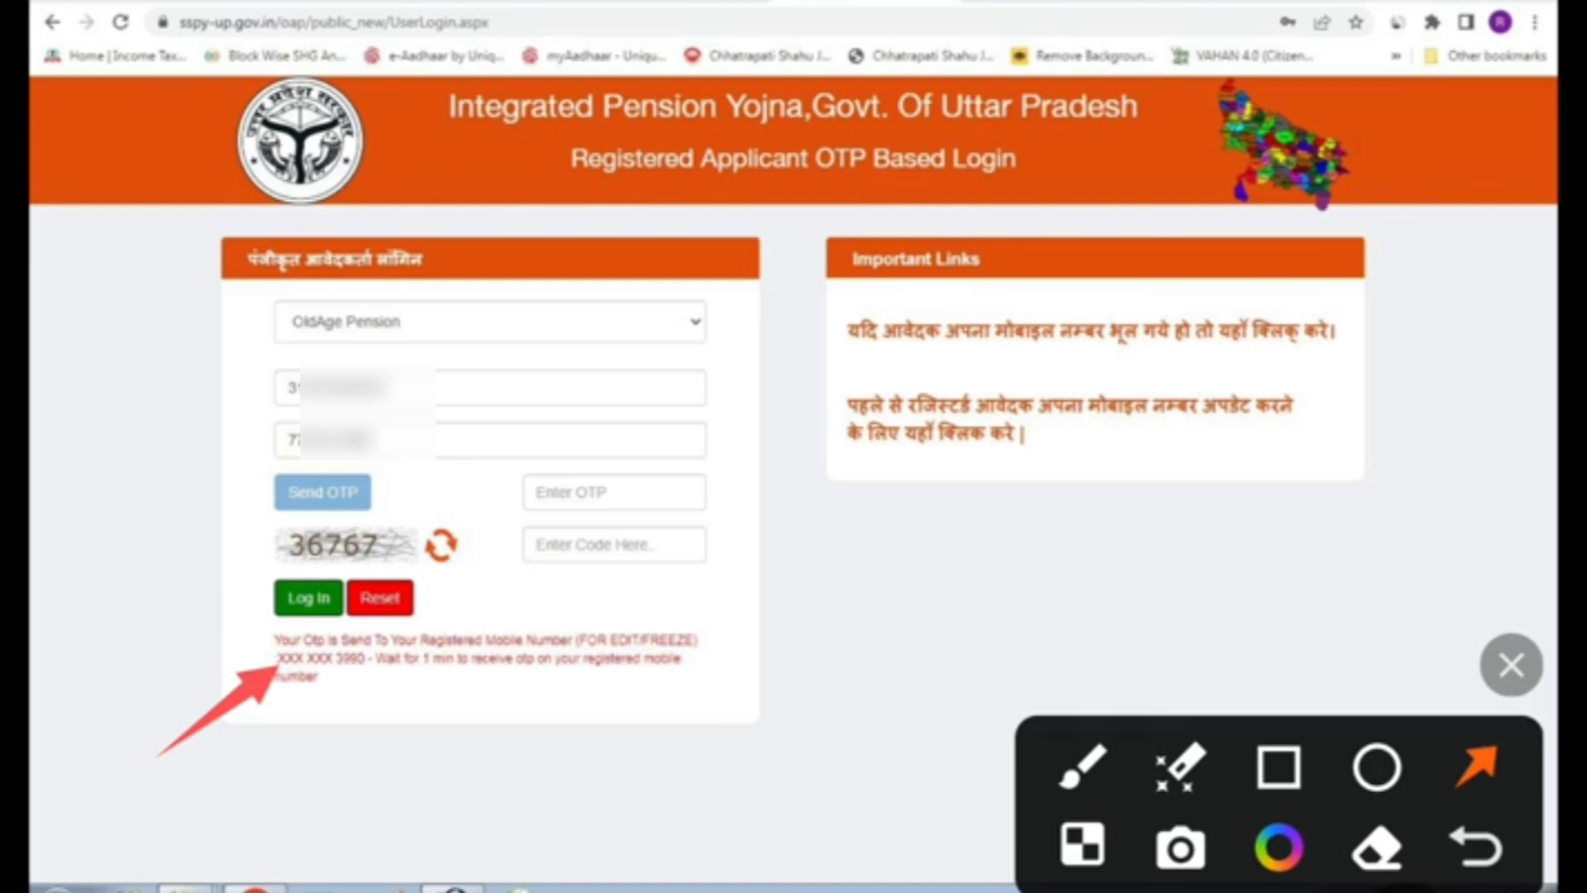
Step: Mark the OTP field, captcha image, captcha code field and Log In button of the applicant login with arrows
left_click_drag(459, 488, 562, 494)
left_click_drag(161, 497, 316, 539)
left_click_drag(955, 541, 612, 558)
left_click_drag(93, 570, 272, 596)
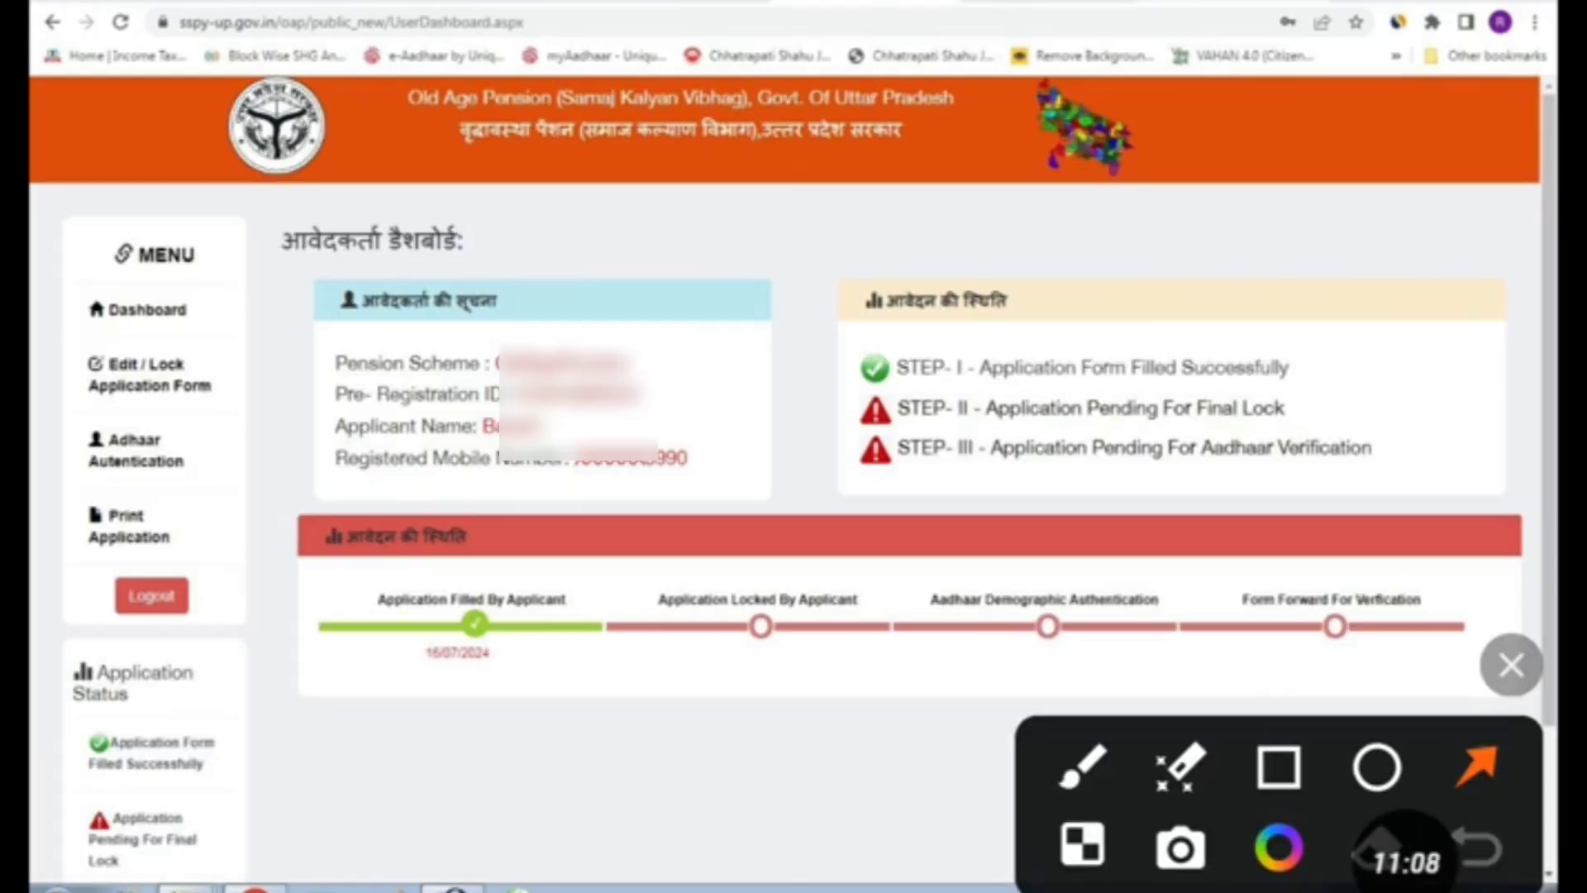
Step: Draw arrows to the STEP-I and STEP-II application status lines on the applicant dashboard, and close the drawing overlay
mouse_move(800, 212)
left_mouse_down()
mouse_move(785, 201)
mouse_move(1010, 346)
left_mouse_up()
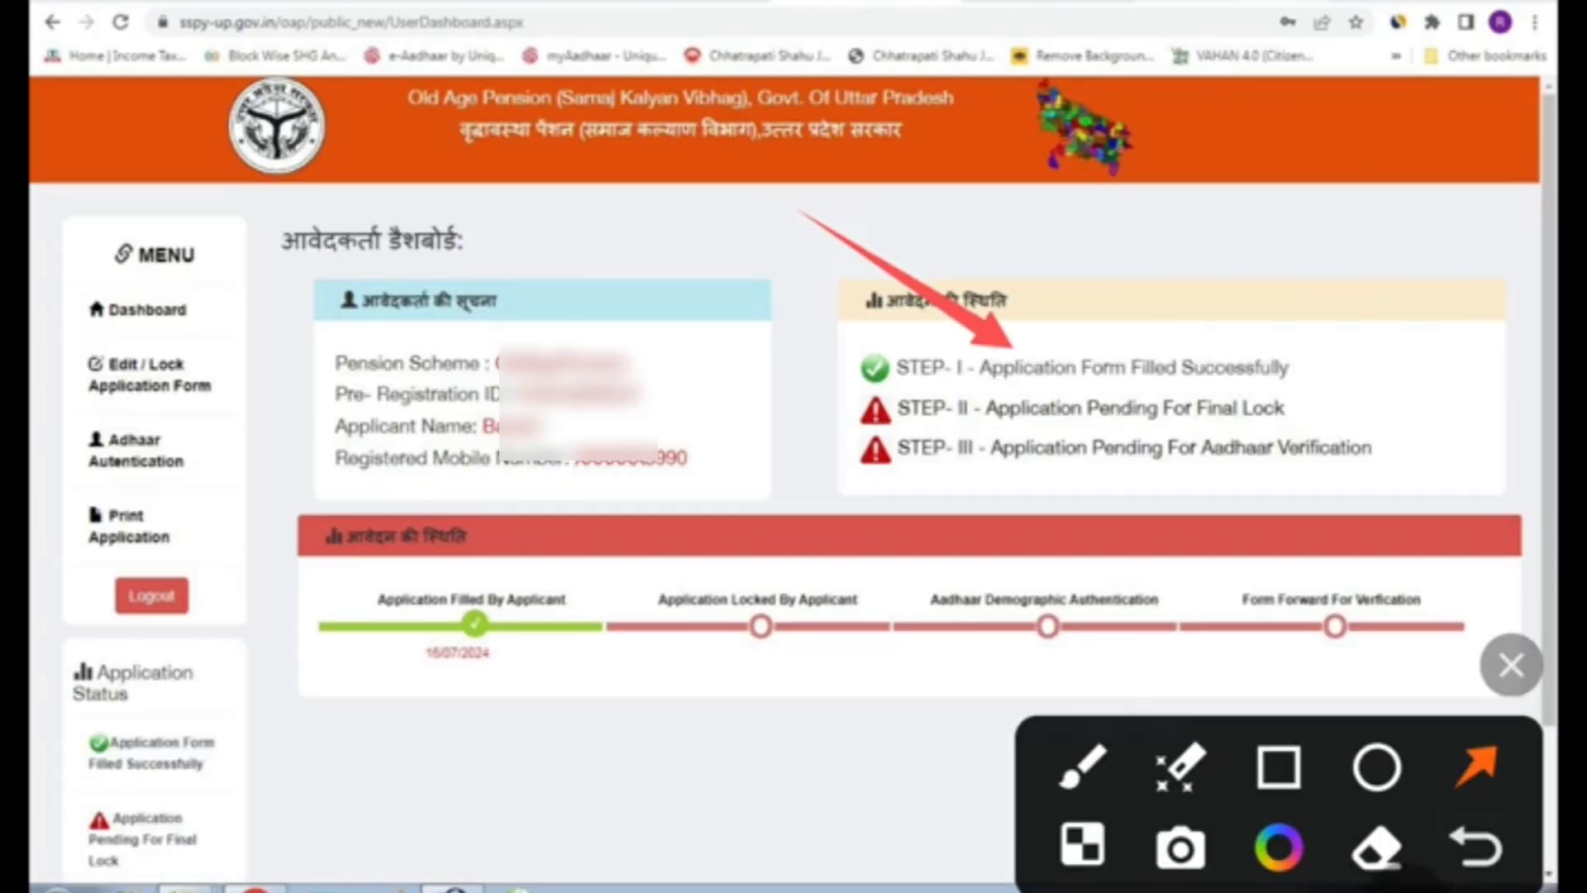
left_click_drag(696, 340, 916, 403)
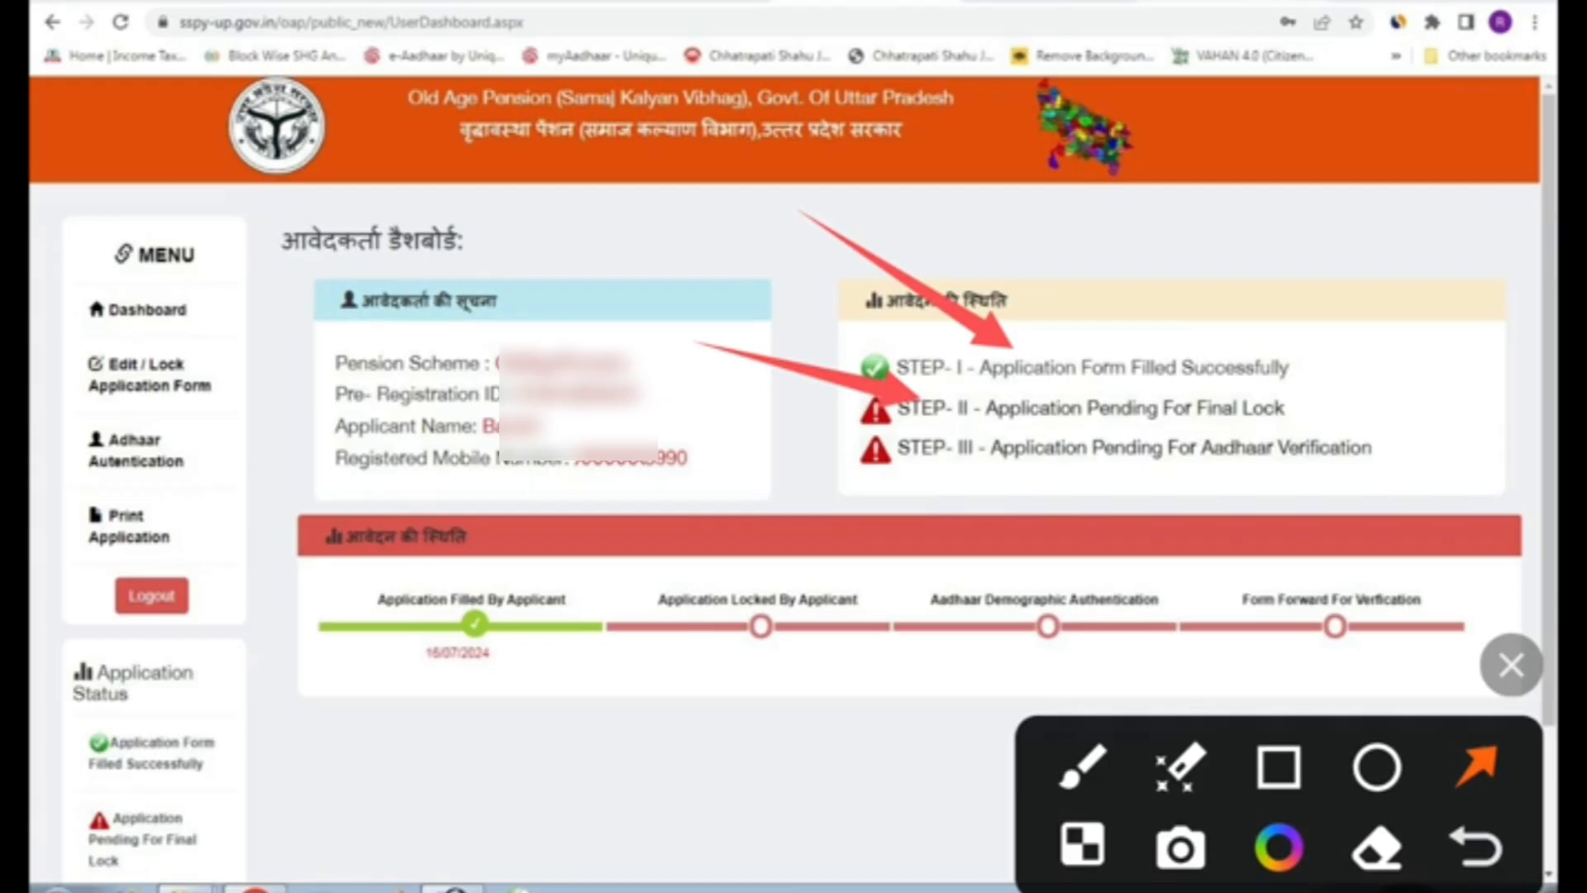
left_click(1511, 664)
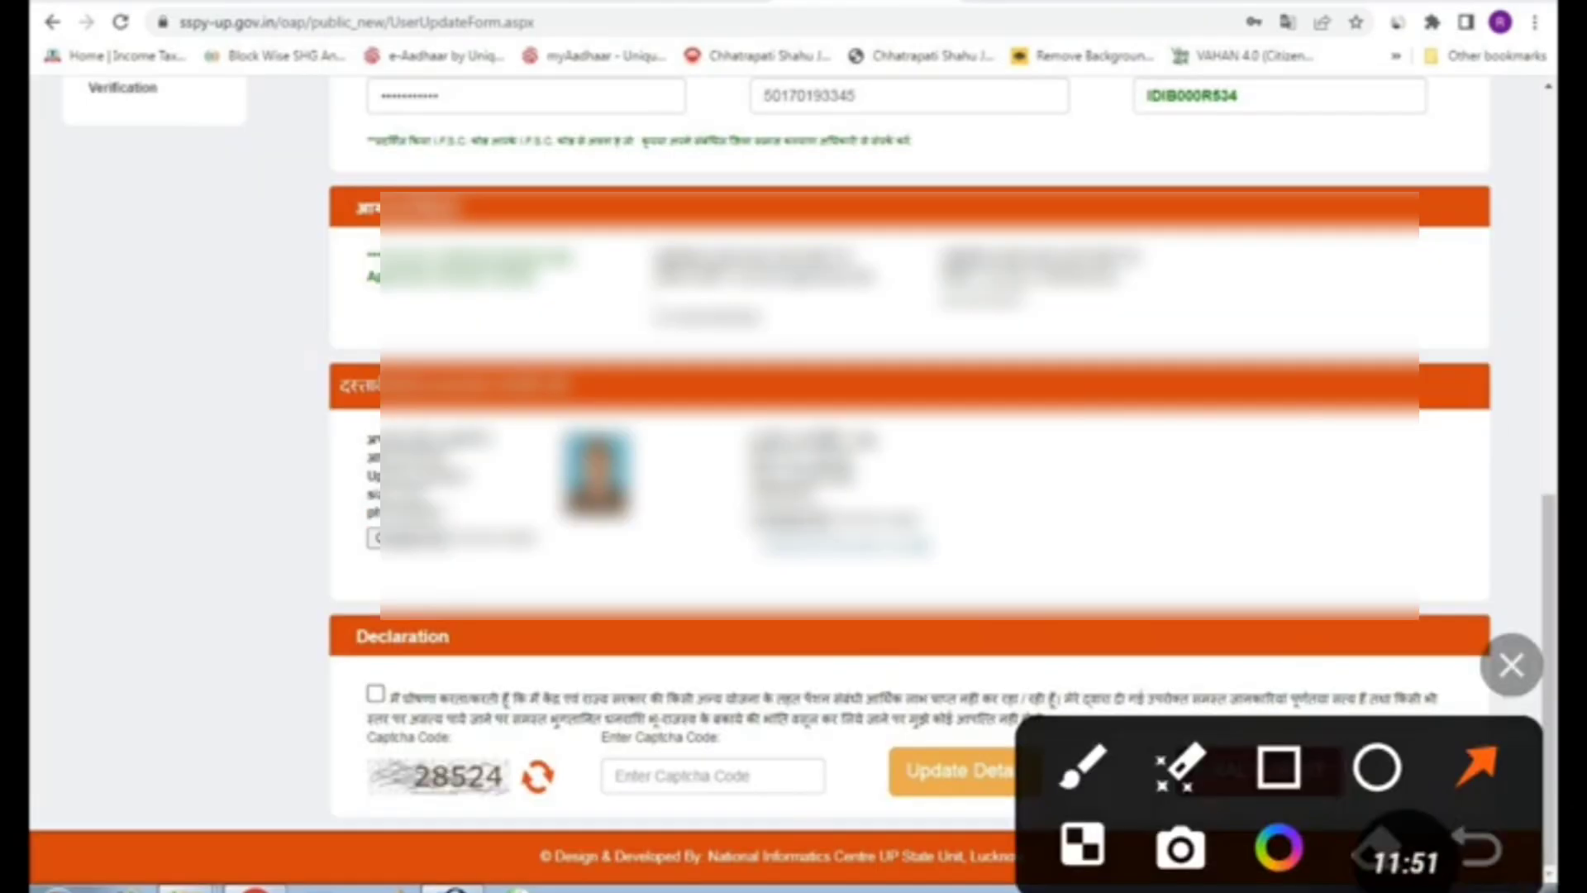
Step: Draw arrows to the update form's declaration checkbox, captcha image, captcha entry field, FINAL SUBMIT button and Update Detail button
left_click_drag(271, 568, 382, 680)
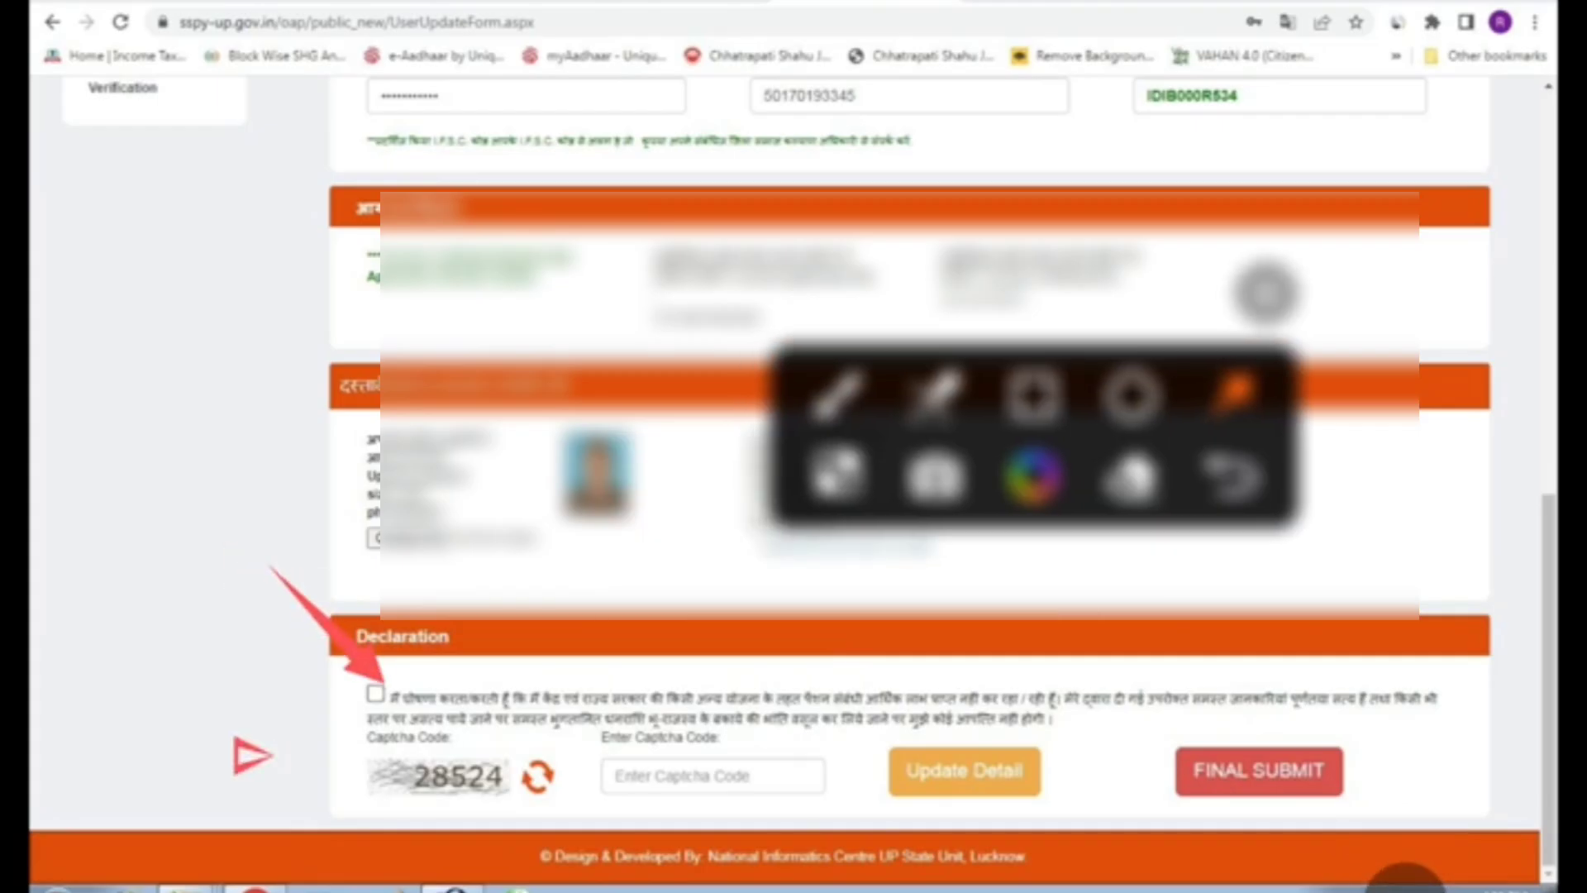
left_click_drag(278, 754, 422, 773)
left_click_drag(514, 664, 671, 766)
left_click_drag(1105, 647, 1213, 736)
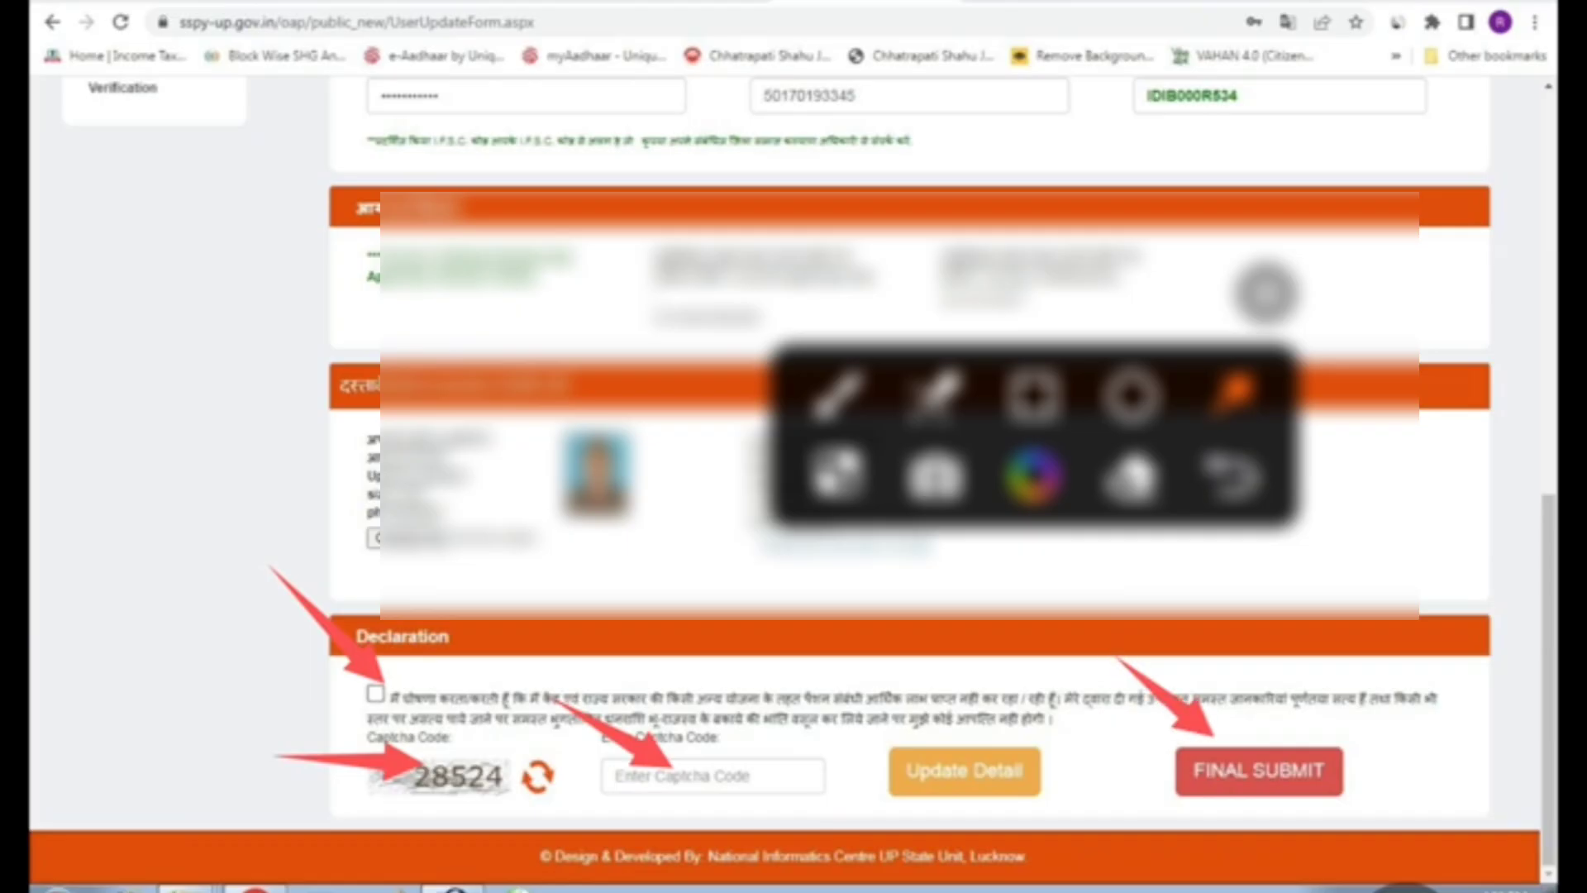
left_click_drag(818, 680, 917, 756)
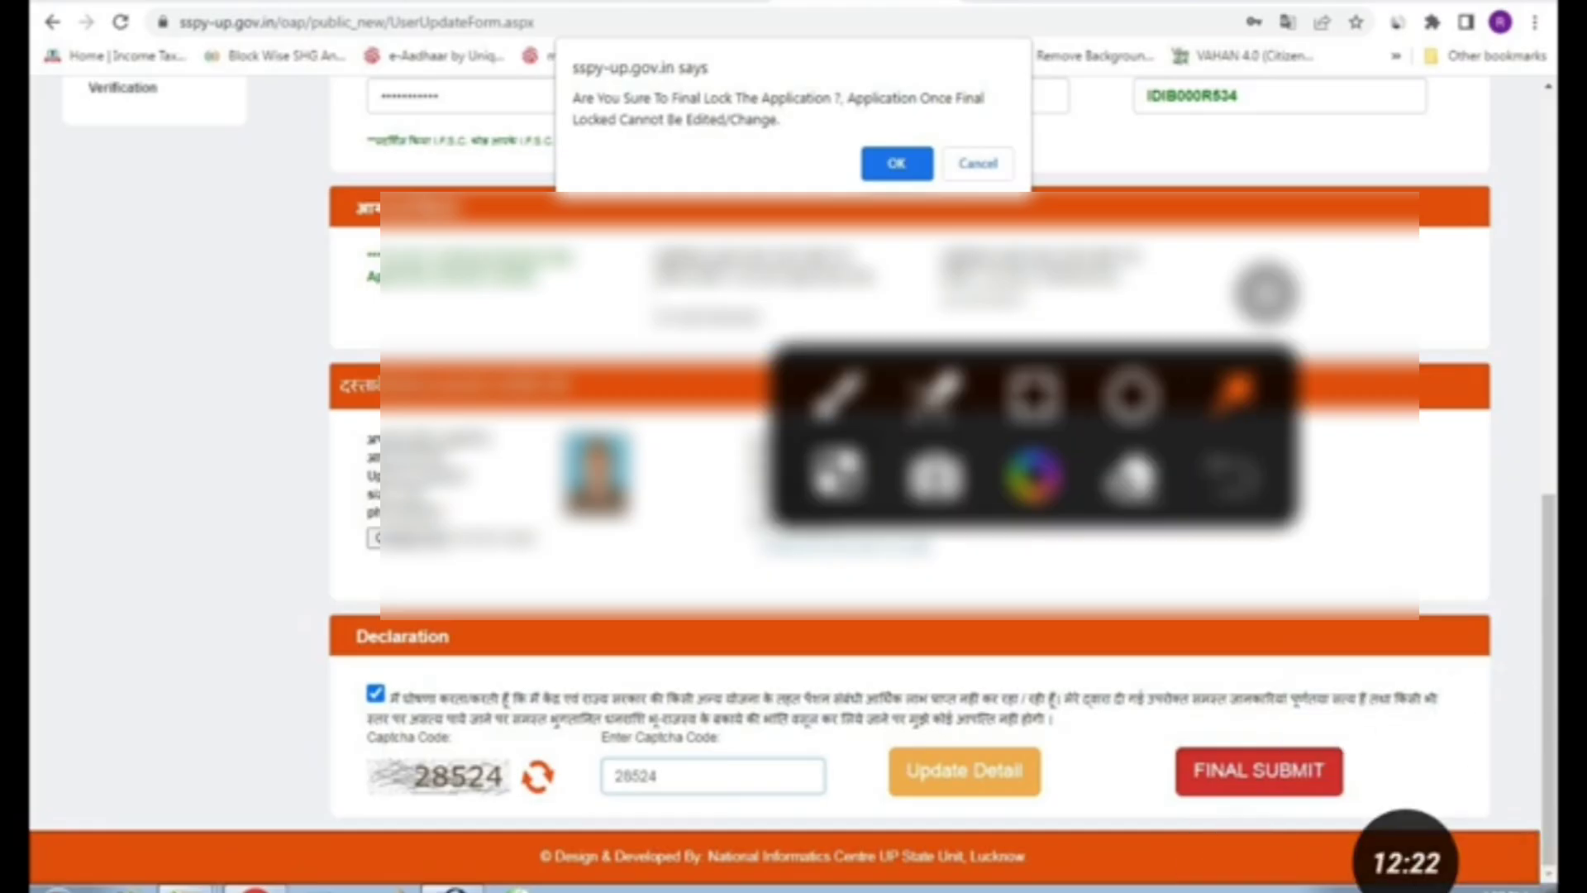
Step: Mark the final-lock question, its OK button and the submission success message's OK button with arrows, closing the overlay after each dialog
left_click_drag(389, 170, 653, 99)
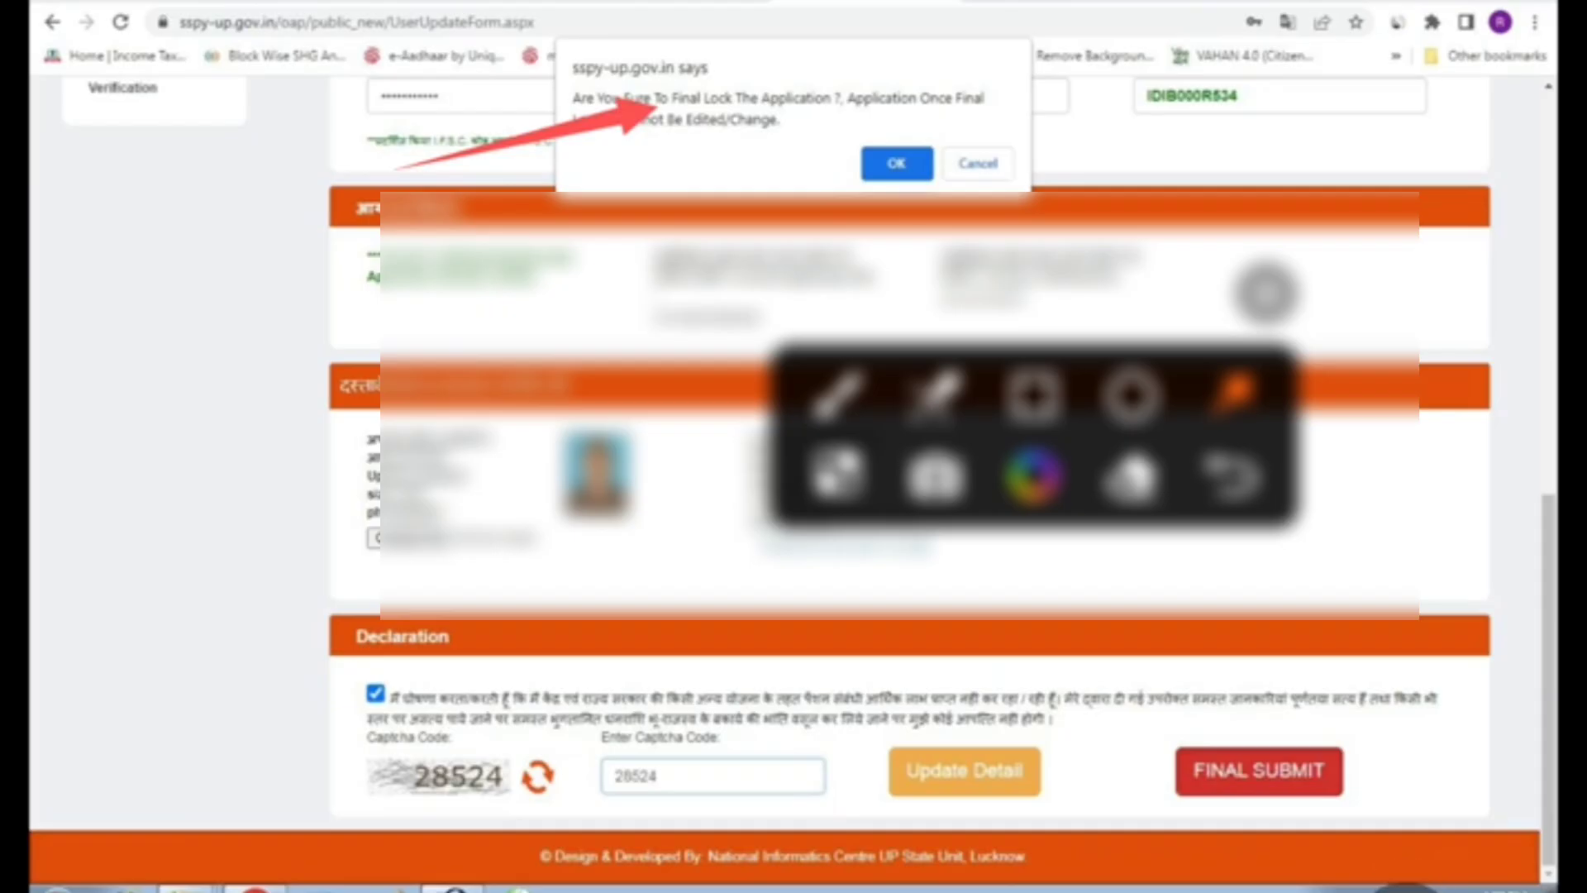
left_click_drag(678, 328, 877, 185)
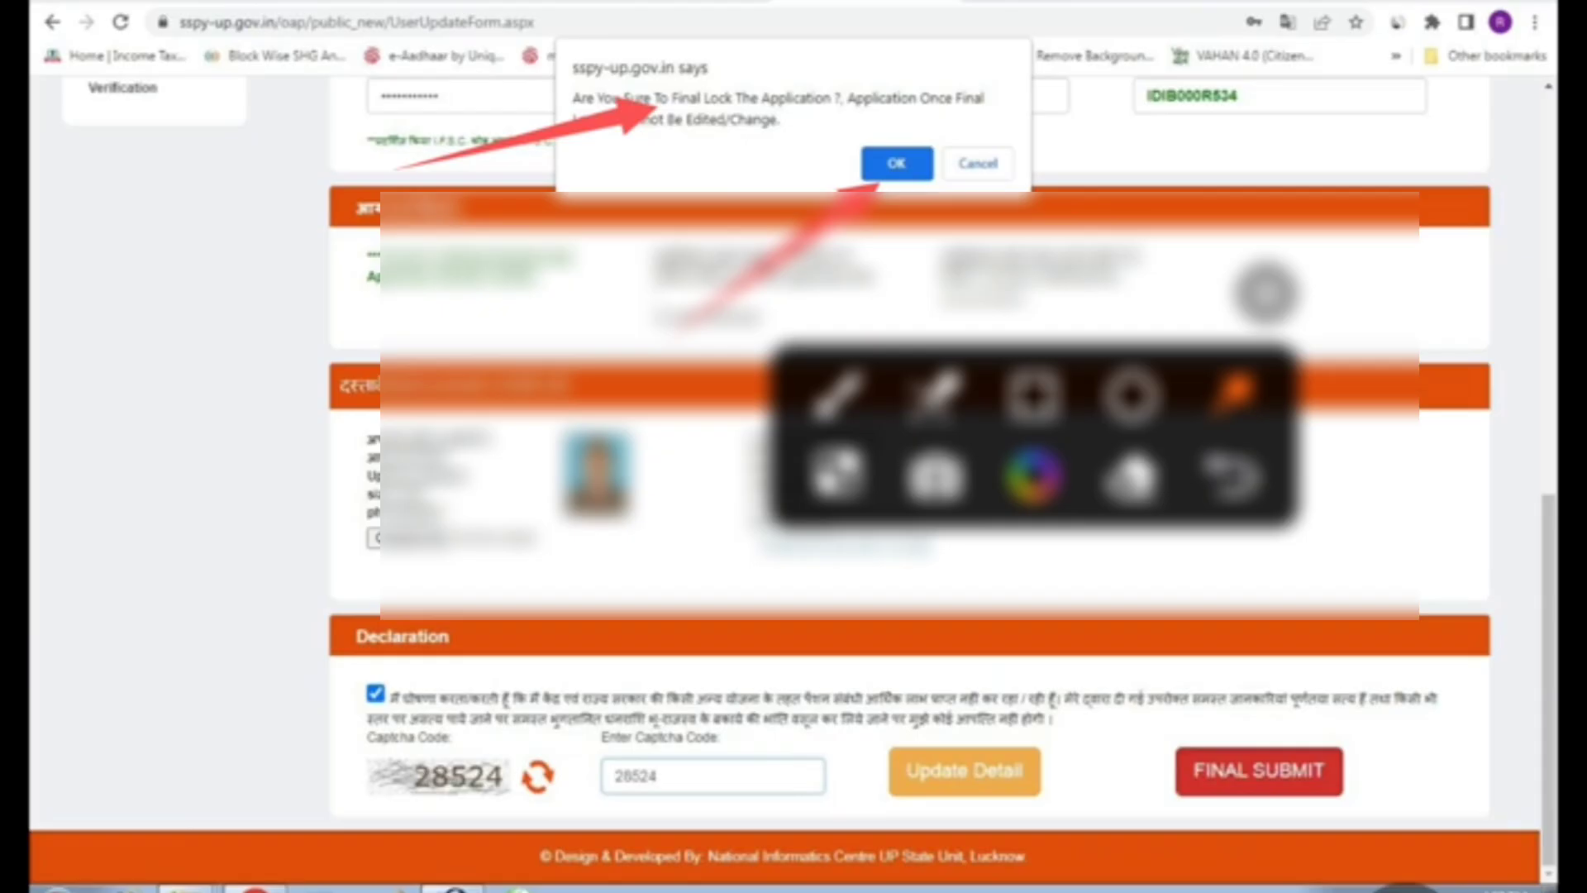
left_click(1266, 292)
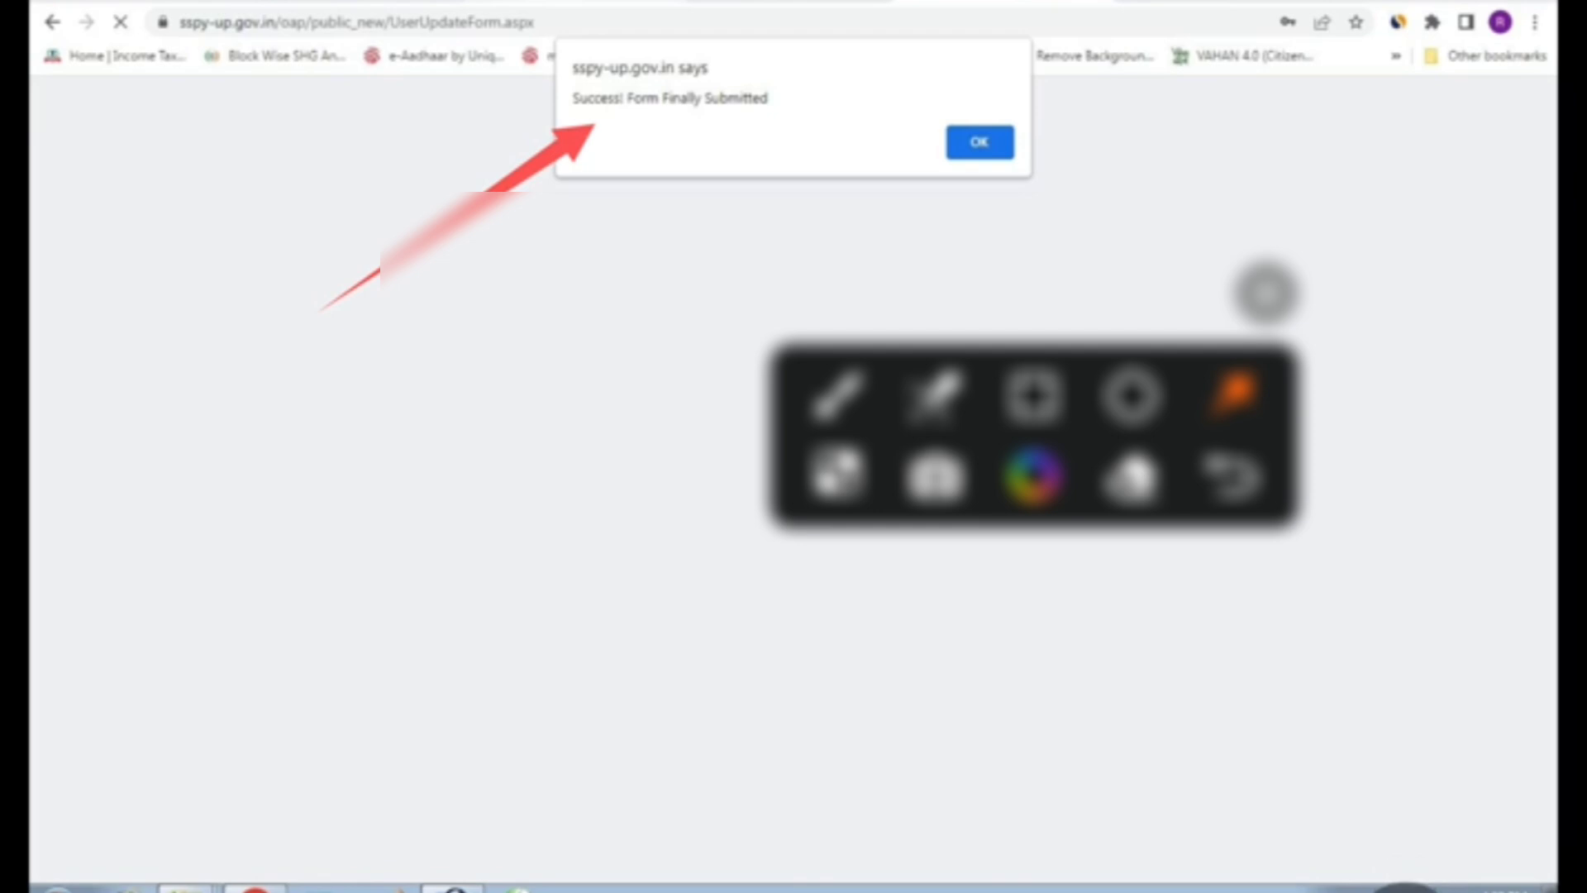
left_click_drag(691, 354, 950, 153)
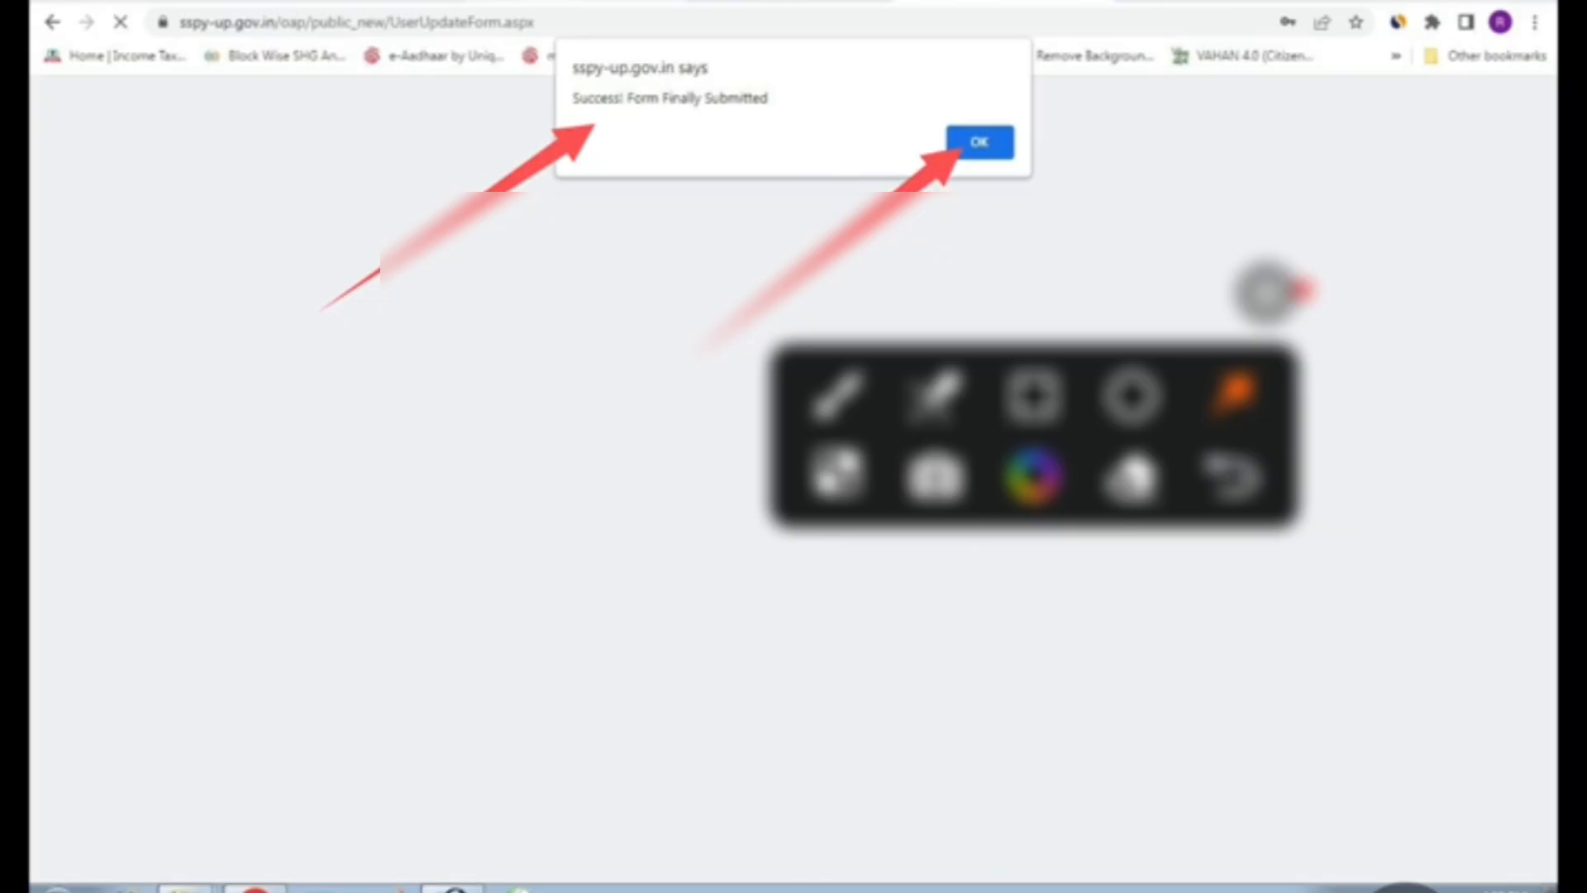
left_click(1266, 293)
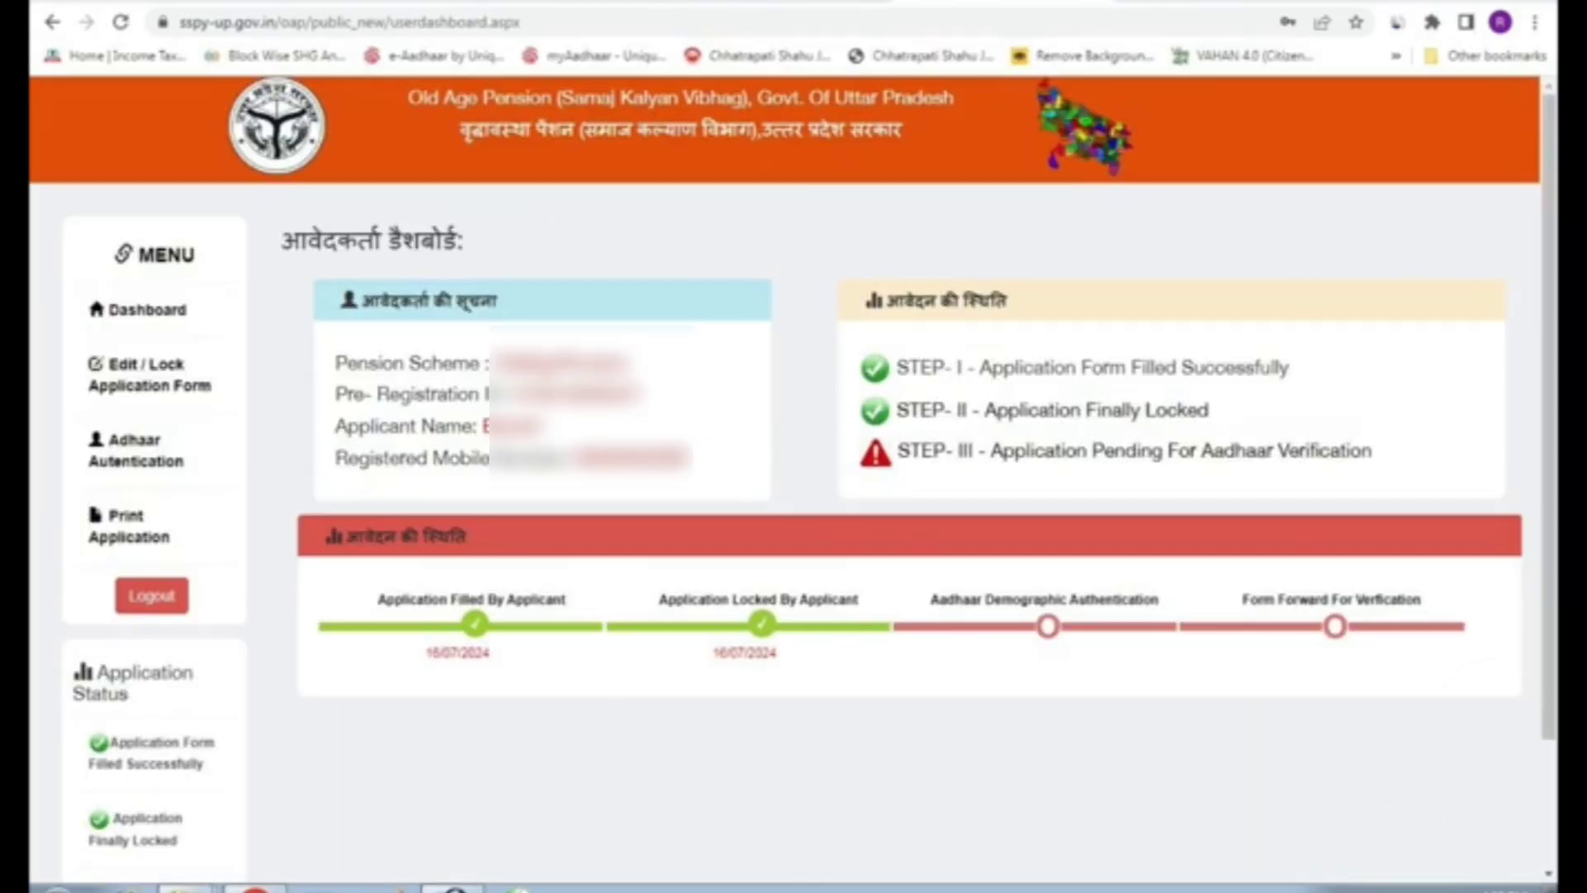
Step: Draw an arrow to the STEP-III Aadhaar verification status line on the applicant dashboard, and close the drawing overlay
left_click(1490, 713)
left_click_drag(1035, 437, 982, 809)
left_click_drag(739, 363, 907, 438)
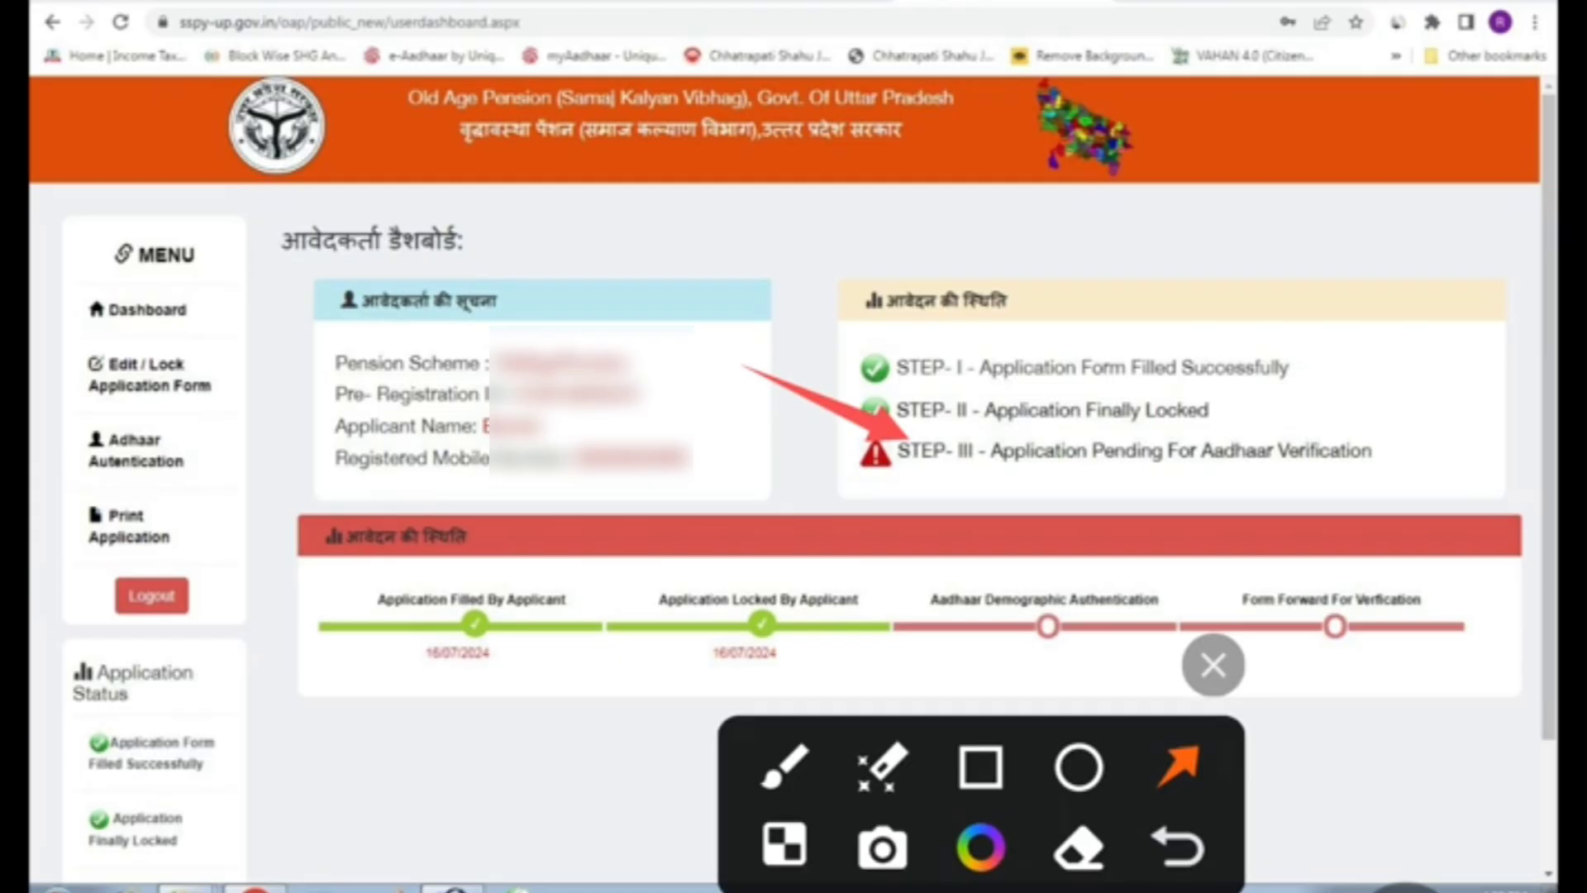
left_click(1213, 665)
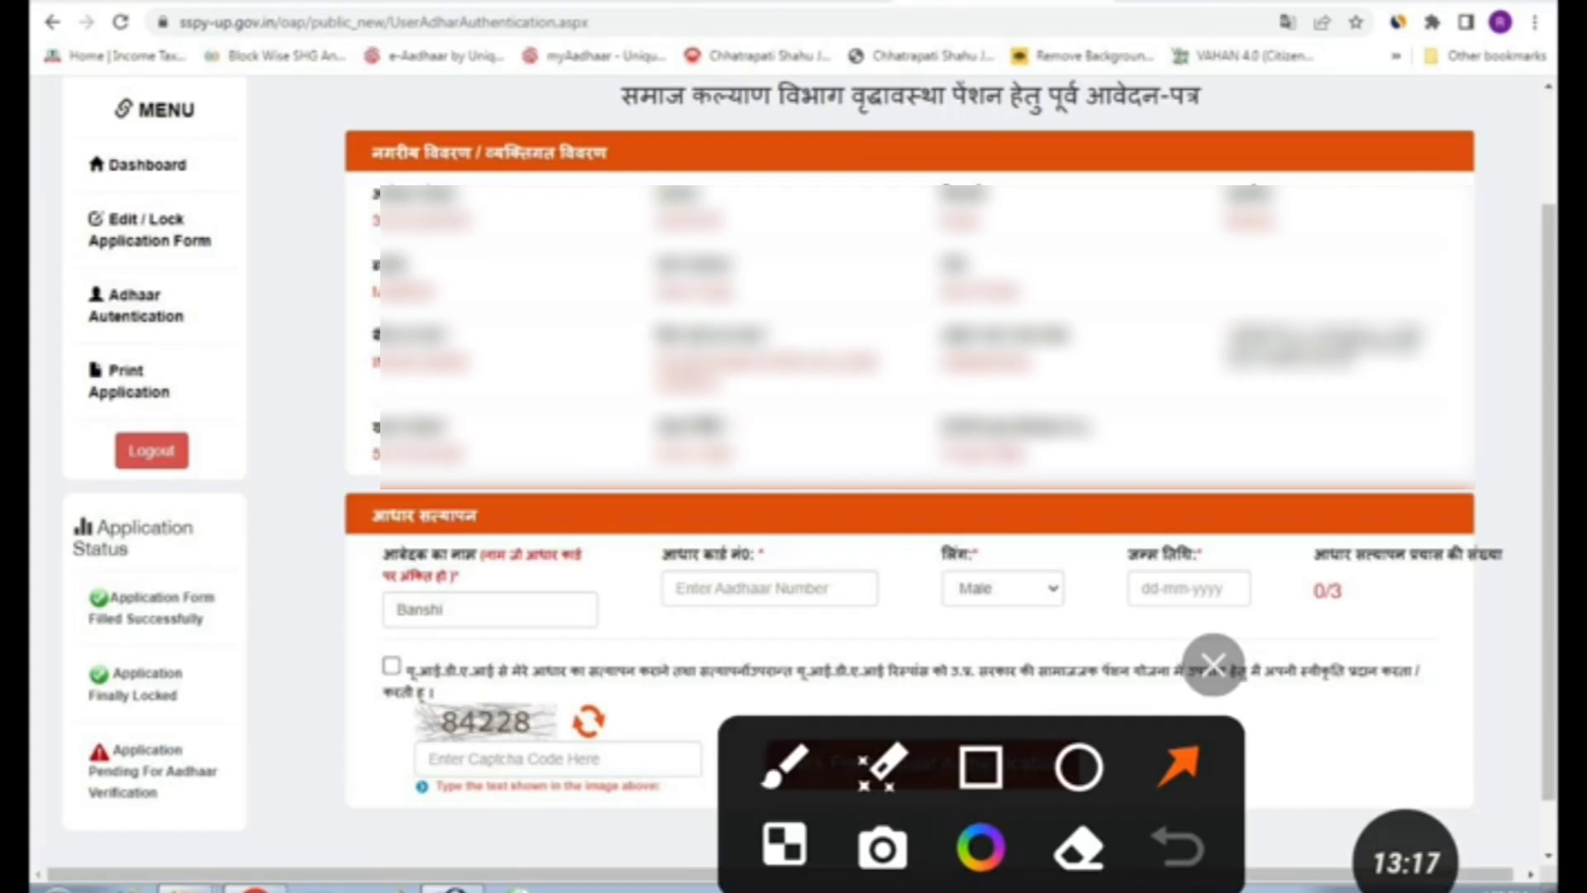
Step: Move the drawing toolbar off the Aadhaar verification section and draw arrows to its applicant name, Aadhaar number, gender, date of birth and attempt count fields
mouse_move(981, 807)
left_mouse_down()
mouse_move(1077, 404)
mouse_move(1060, 241)
left_mouse_up()
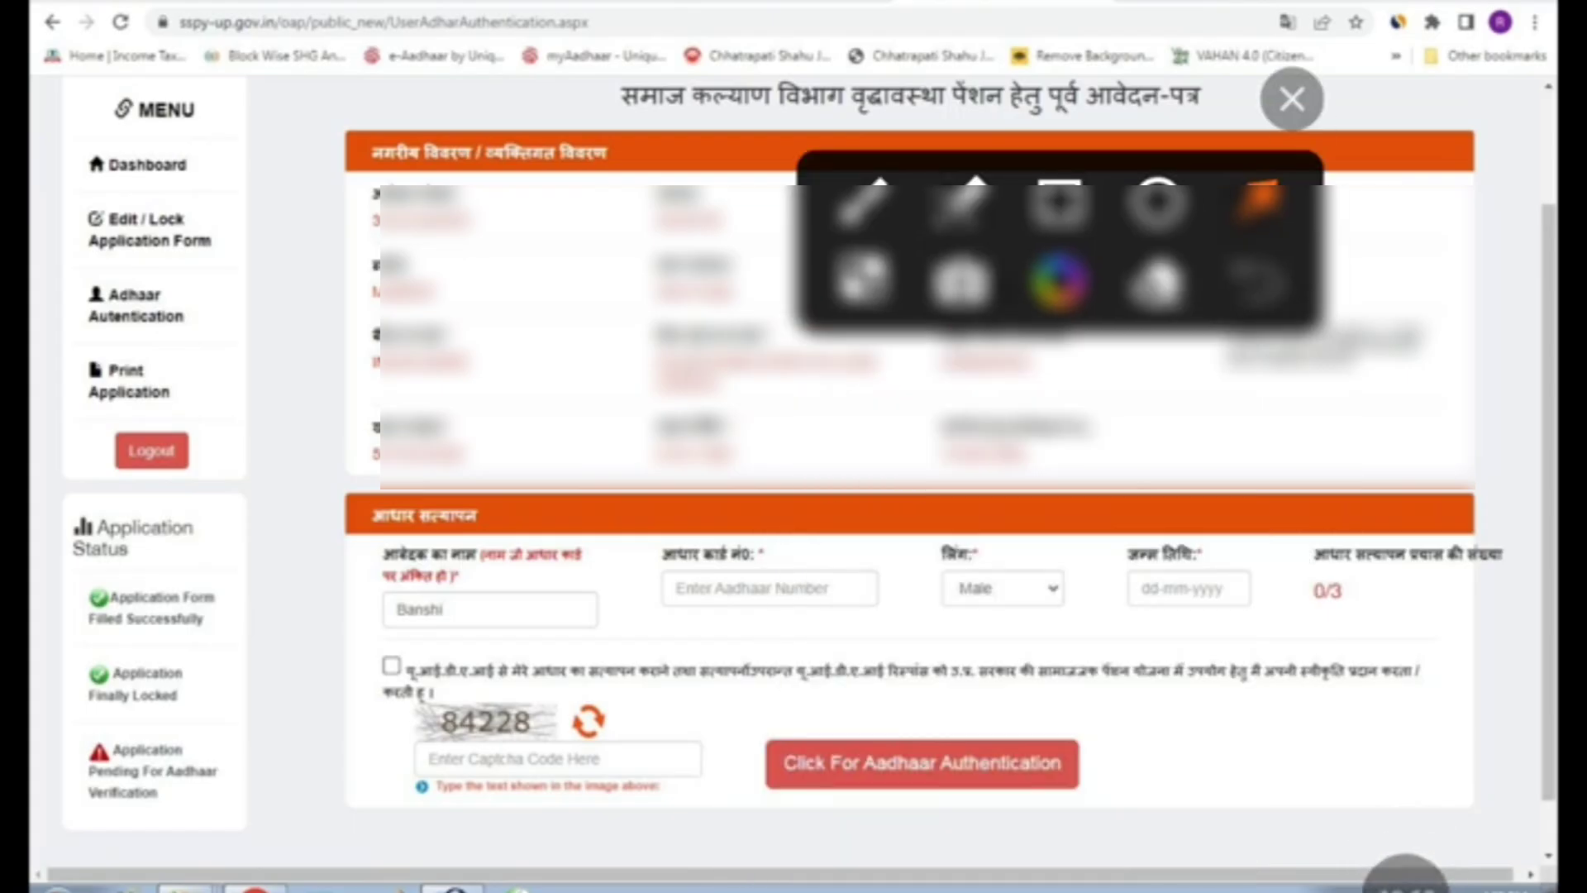
left_click_drag(233, 502, 436, 618)
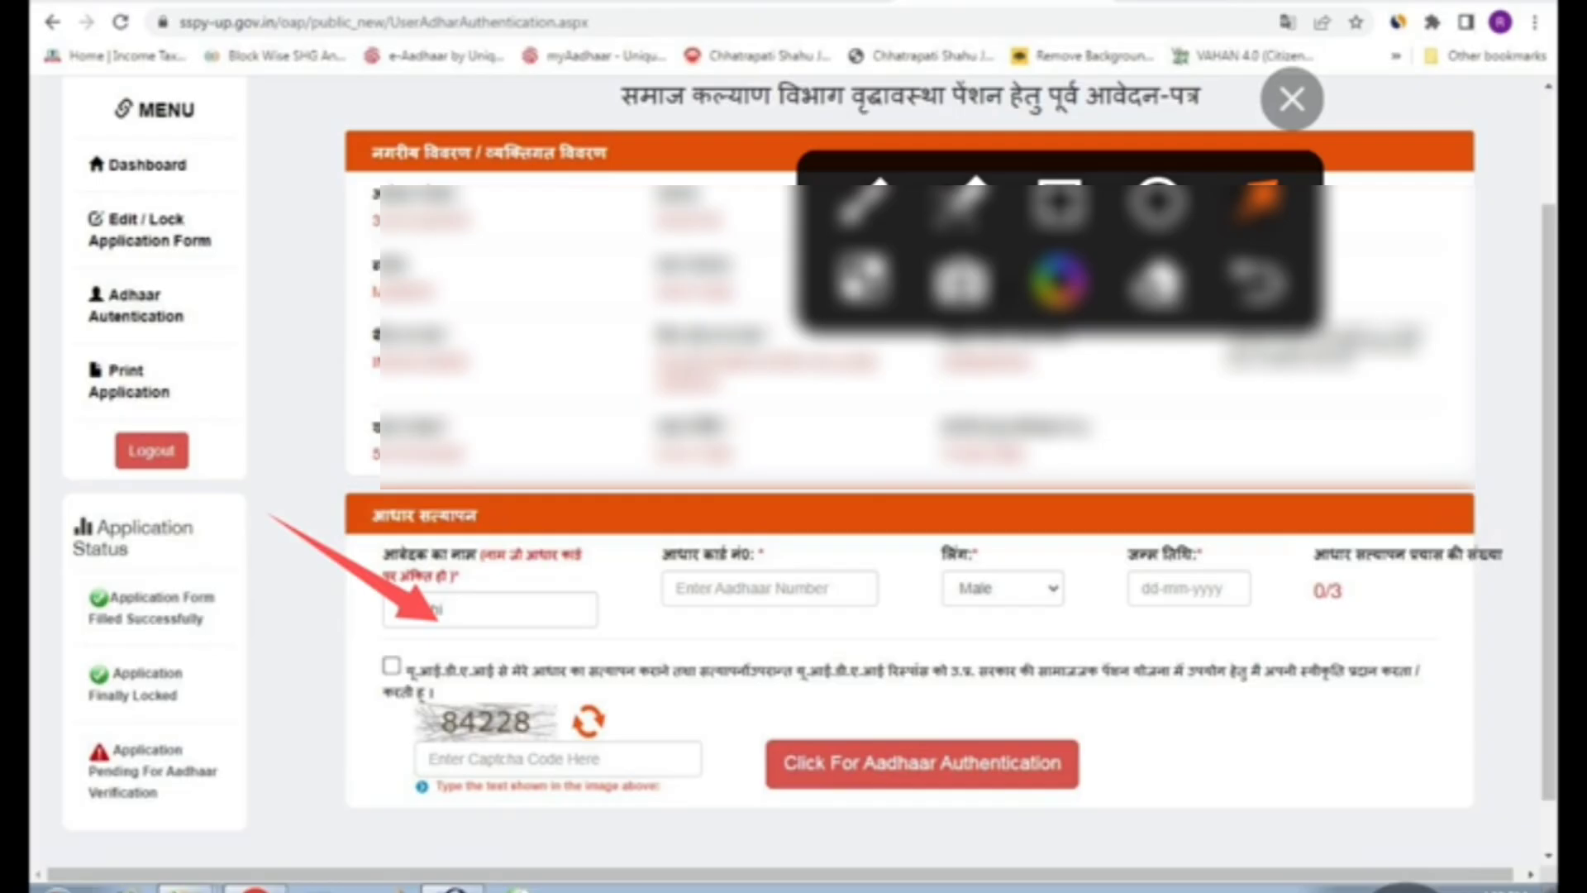
left_click_drag(511, 486, 684, 571)
left_click_drag(817, 487, 972, 573)
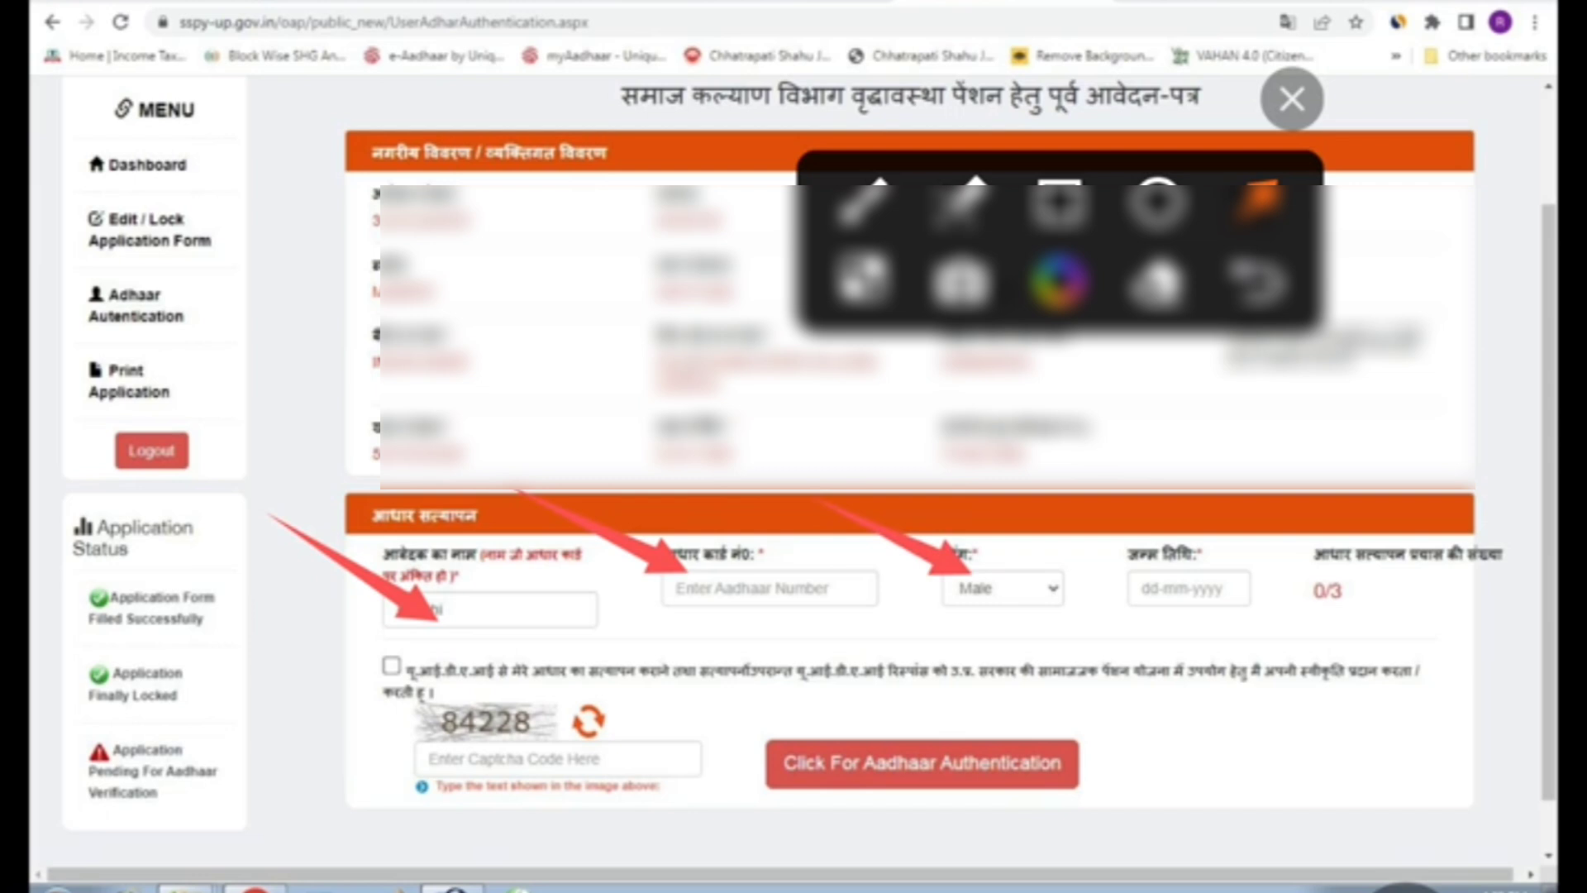
left_click_drag(1032, 482, 1186, 592)
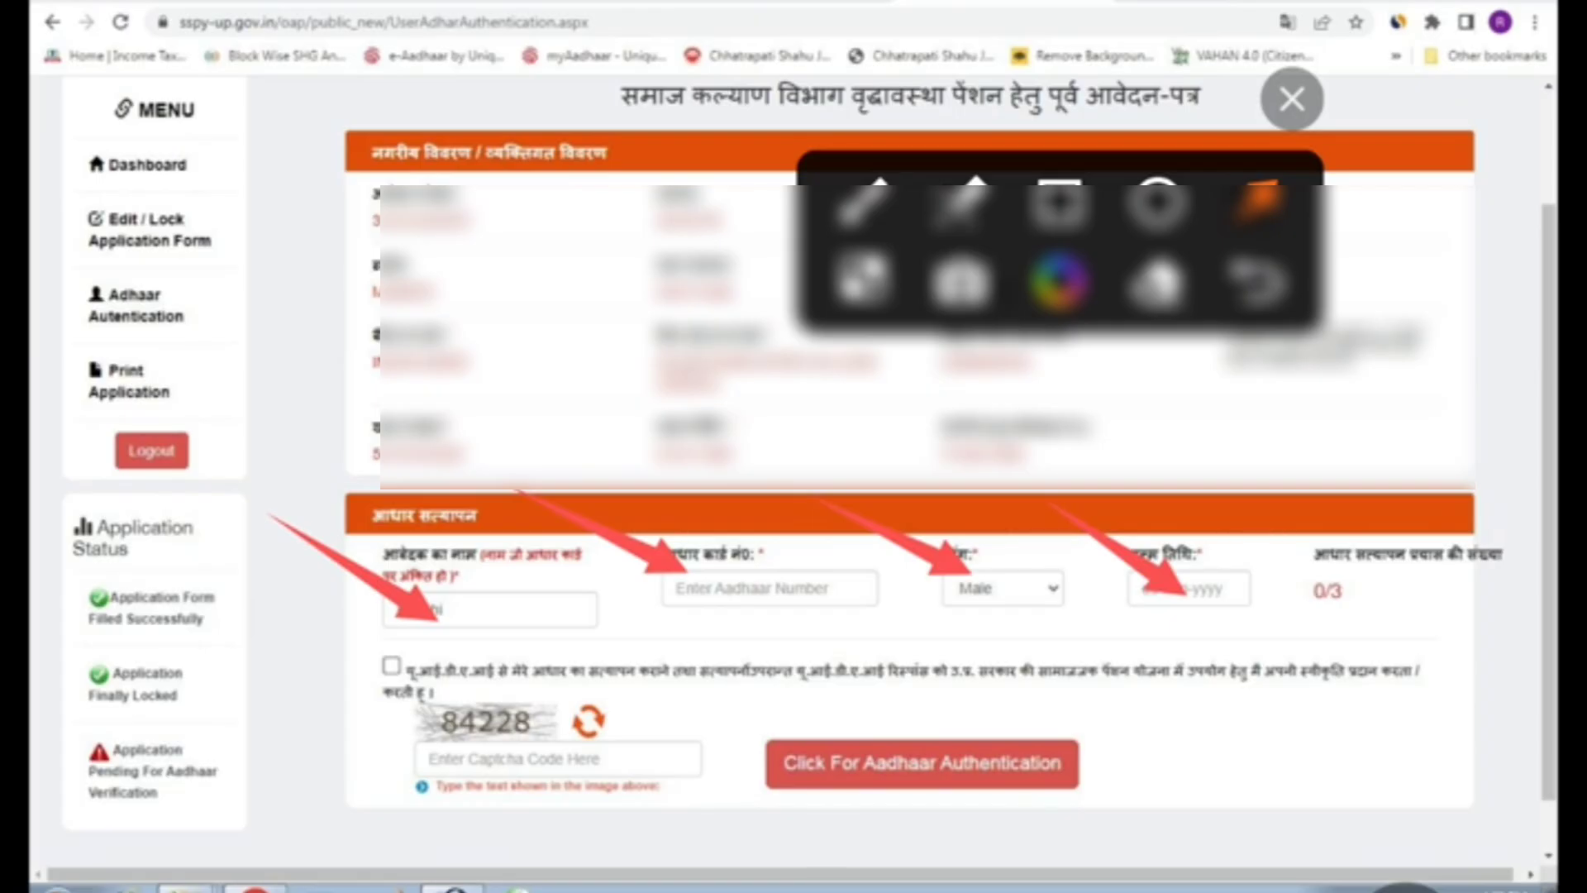
left_click_drag(1254, 448, 1339, 539)
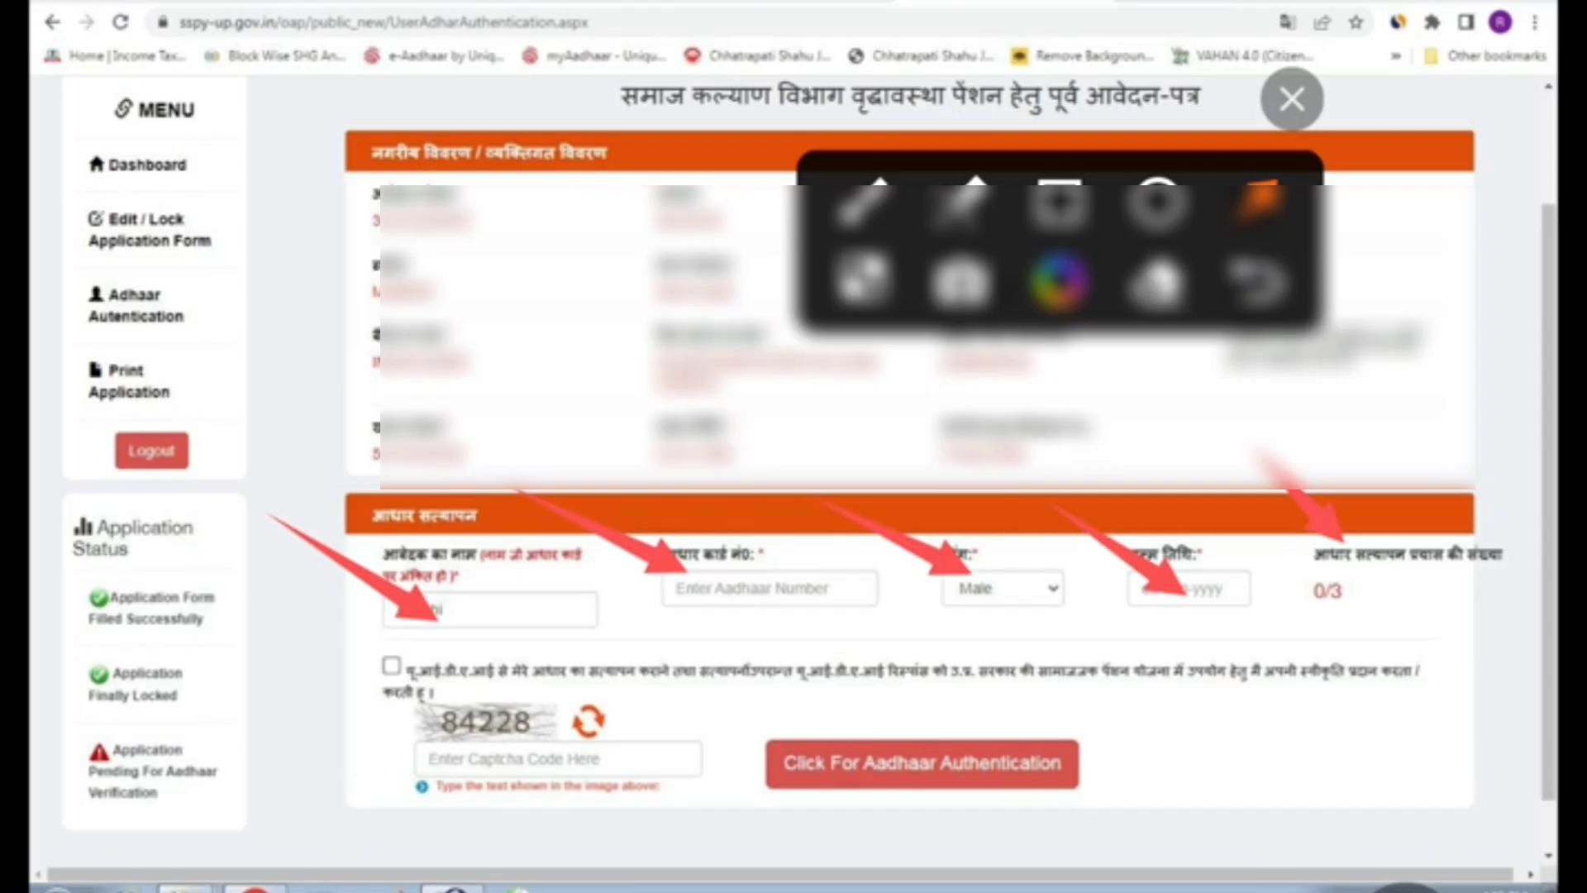
Step: Draw arrows to the Aadhaar consent checkbox, captcha image, captcha entry field and Click For Aadhaar Authentication button
left_click_drag(265, 600, 388, 666)
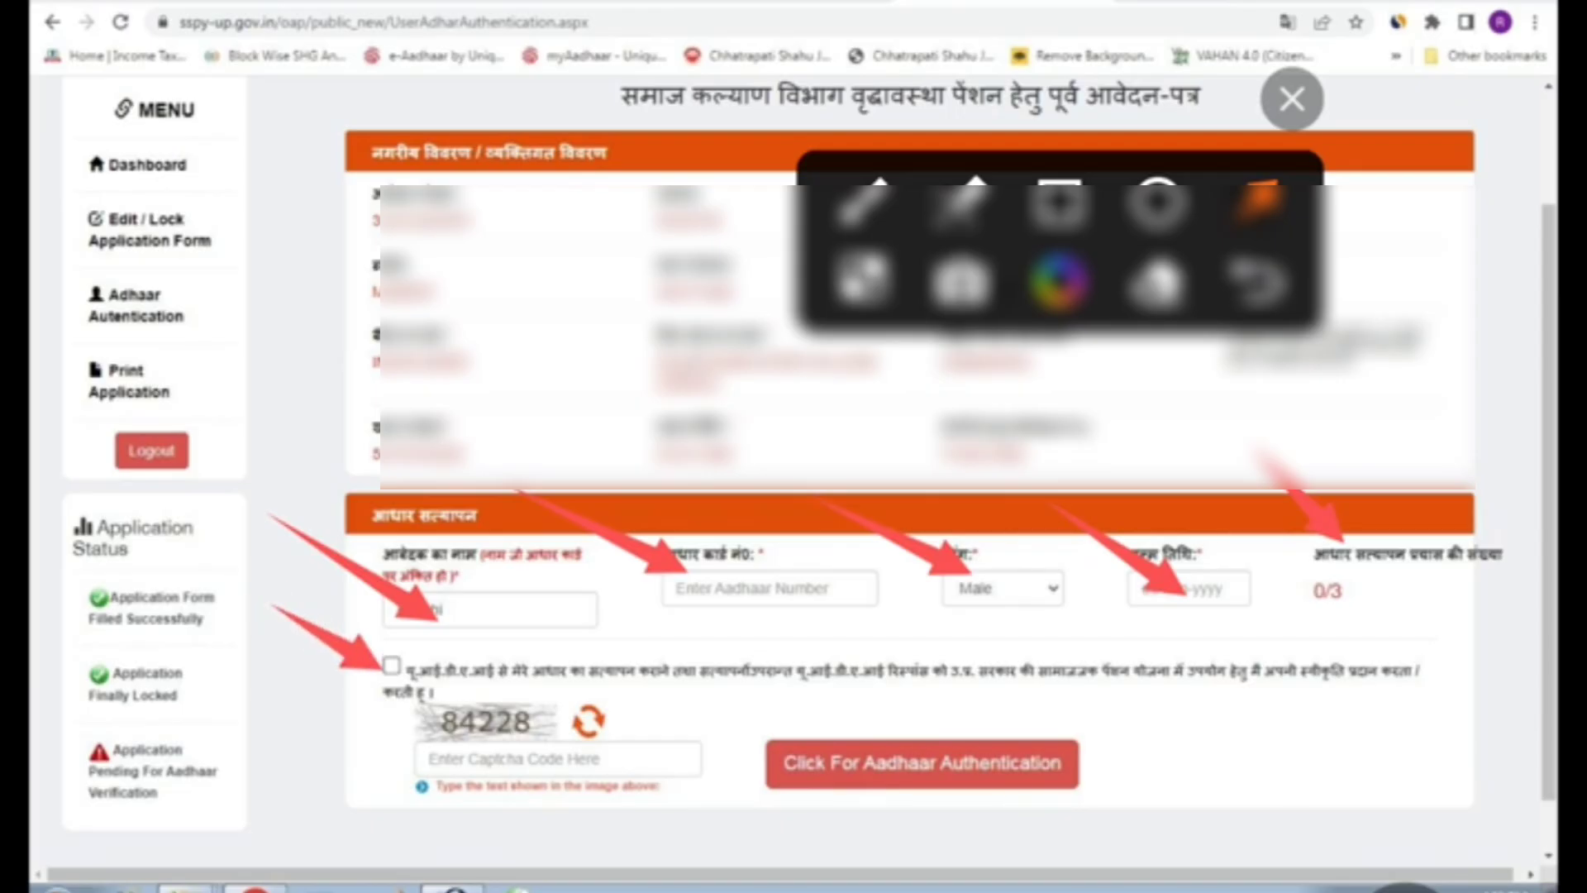
left_click_drag(256, 688, 446, 718)
left_click_drag(306, 782, 442, 757)
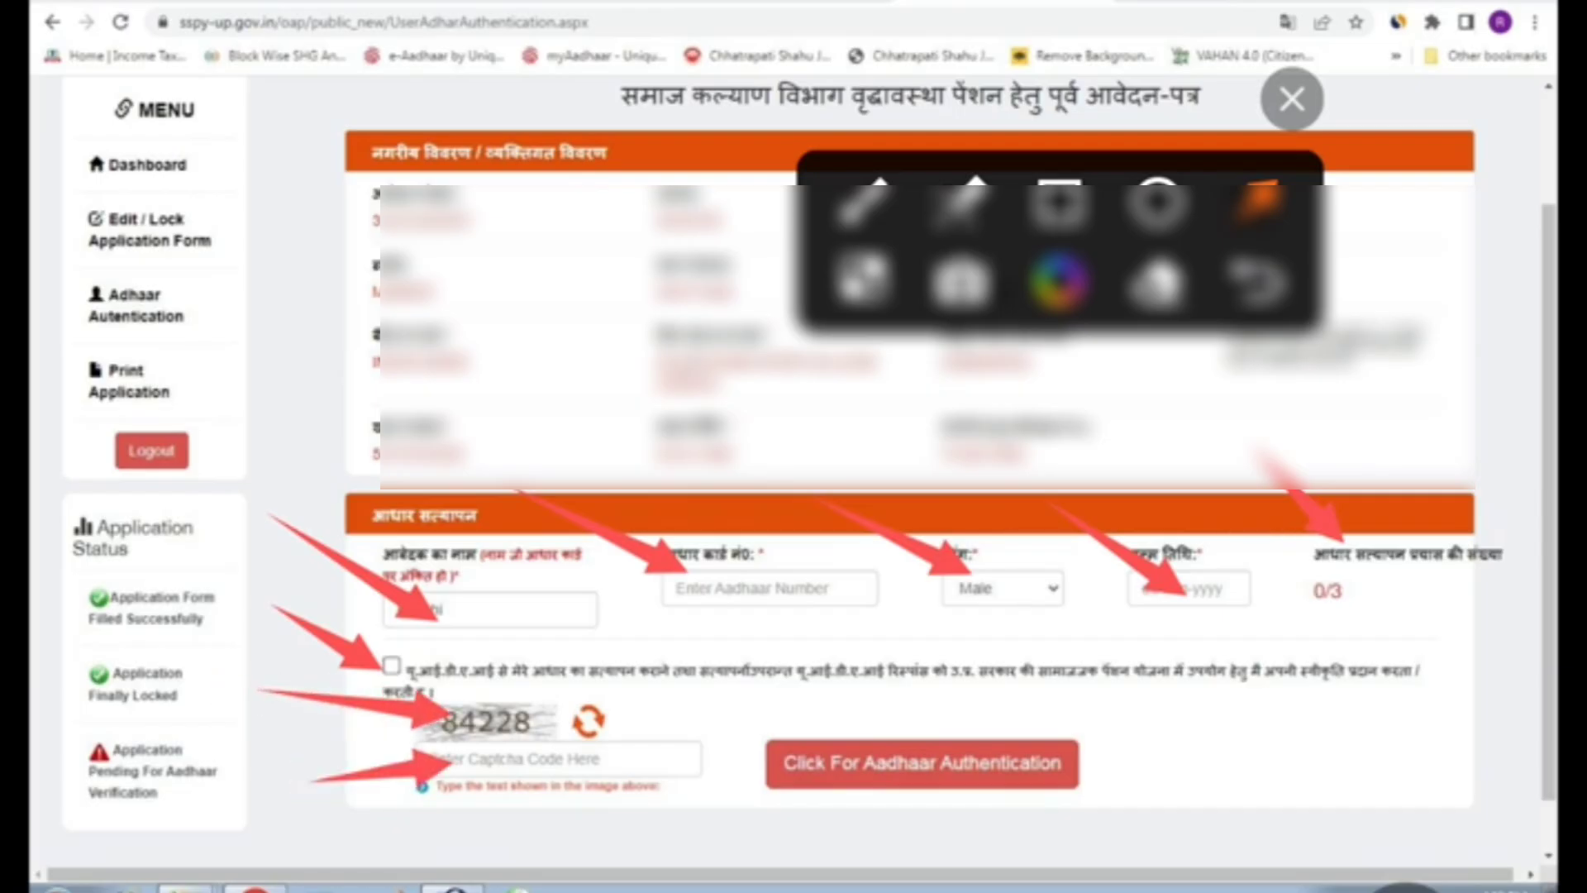
left_click_drag(699, 662, 841, 738)
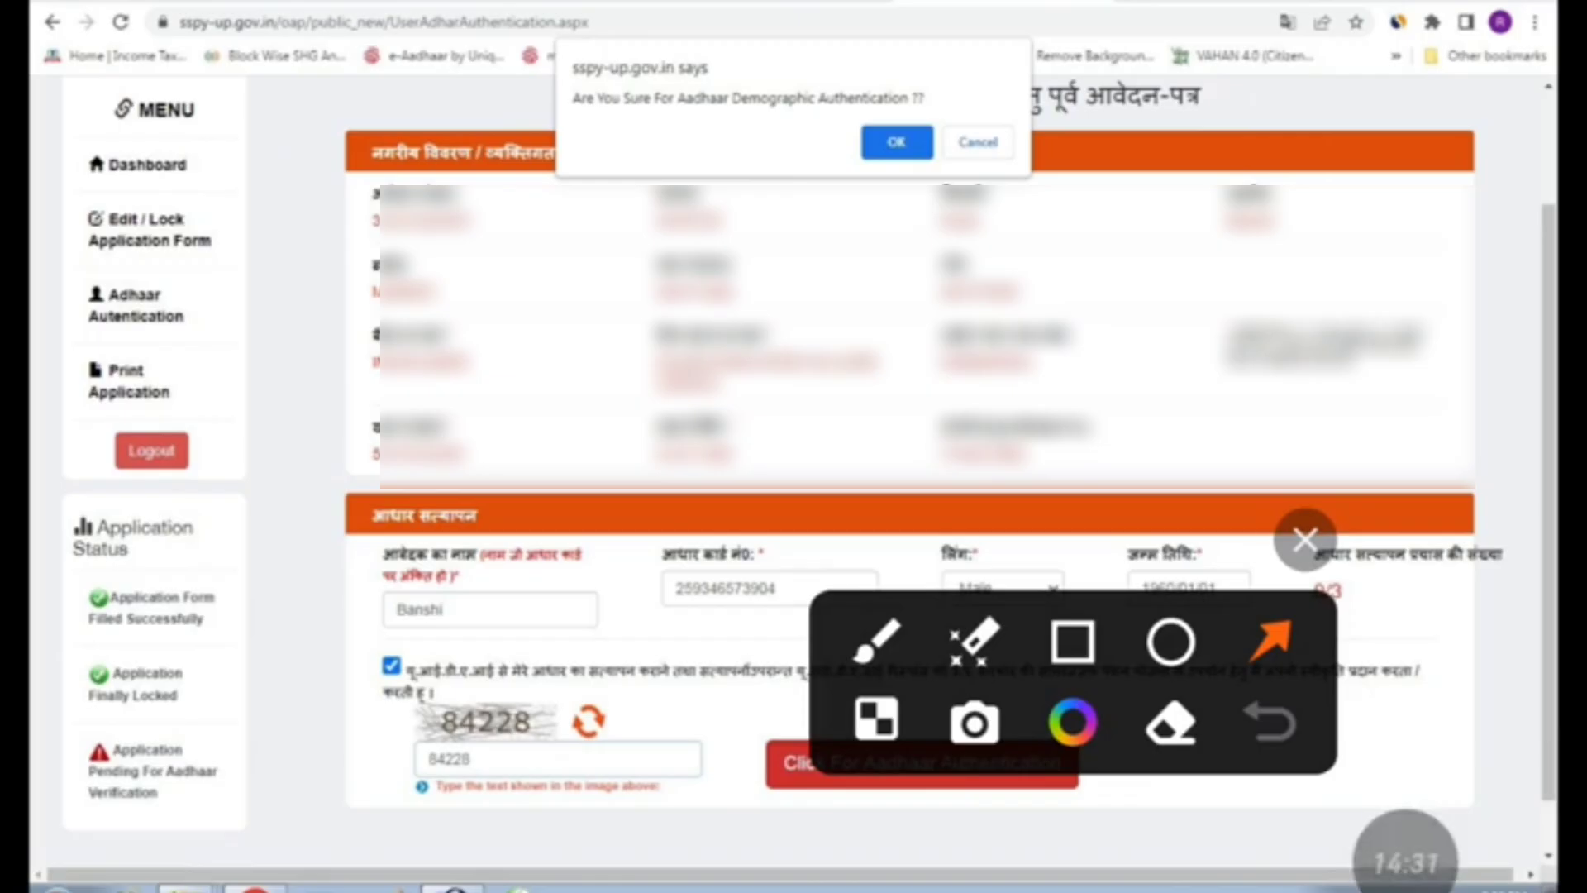
Step: Mark the Aadhaar demographic authentication question, the success tick mark and the Proceed For Final Print button with arrows, and close the drawing overlay
left_click_drag(477, 255, 708, 122)
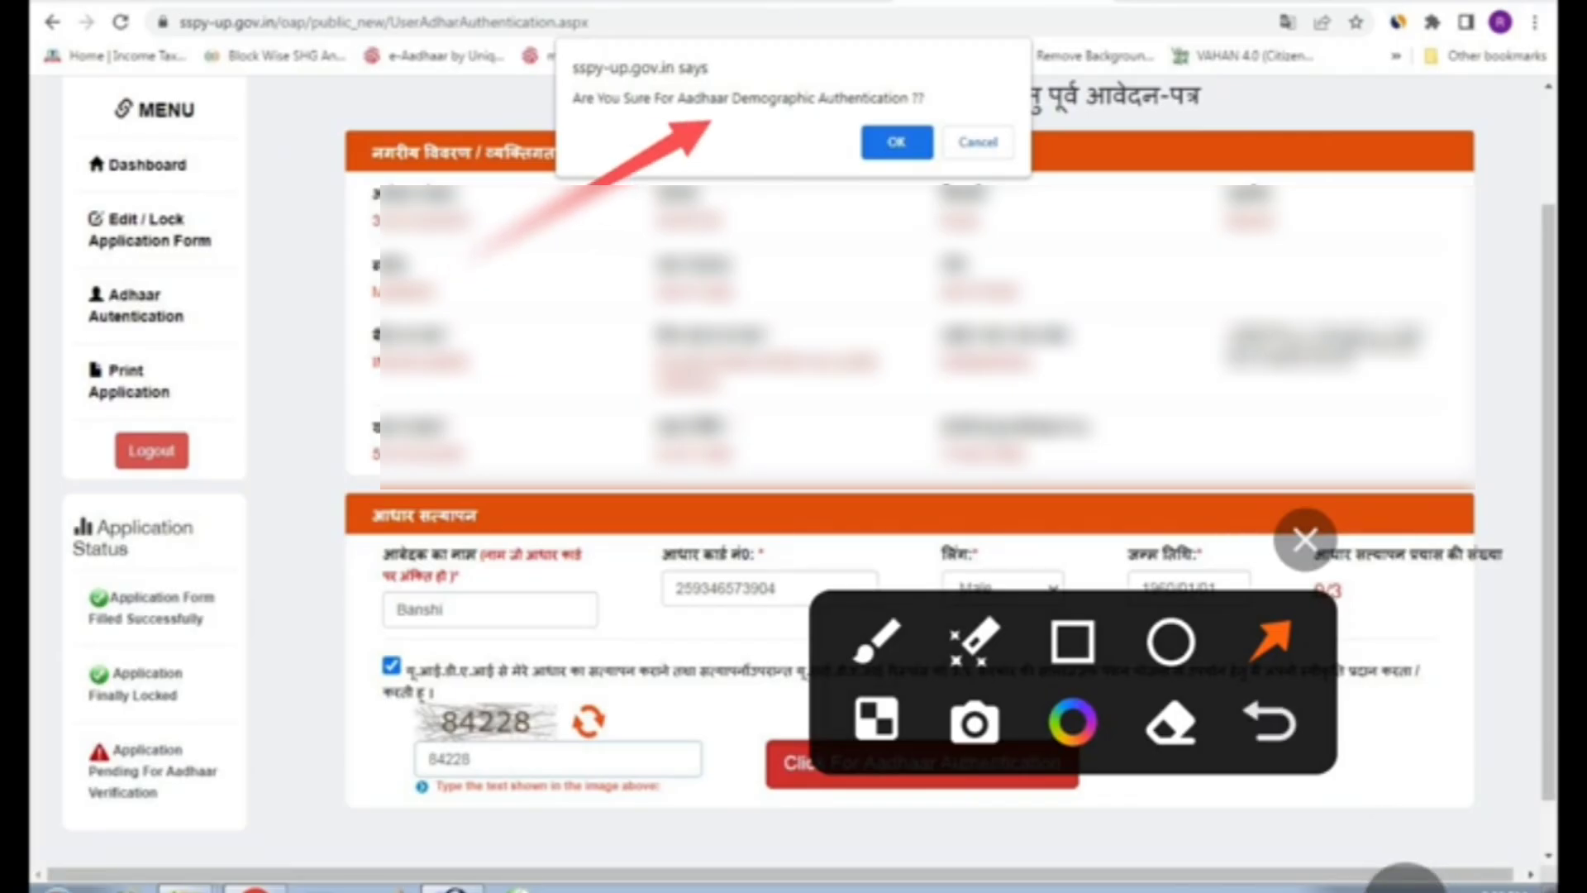
left_click_drag(706, 304, 694, 342)
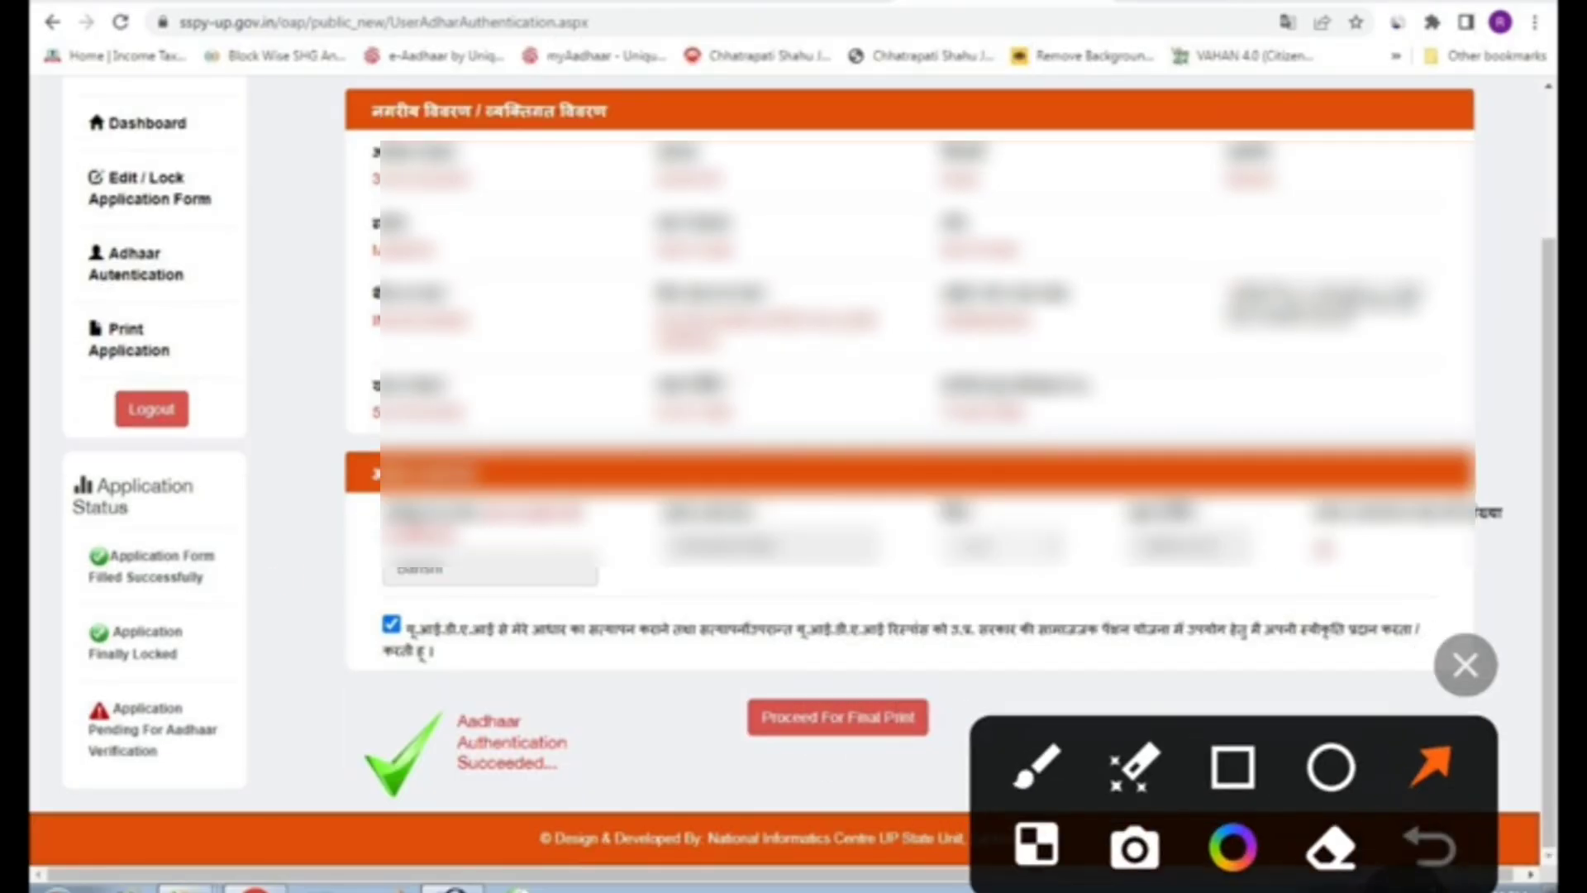
left_click_drag(289, 581, 388, 719)
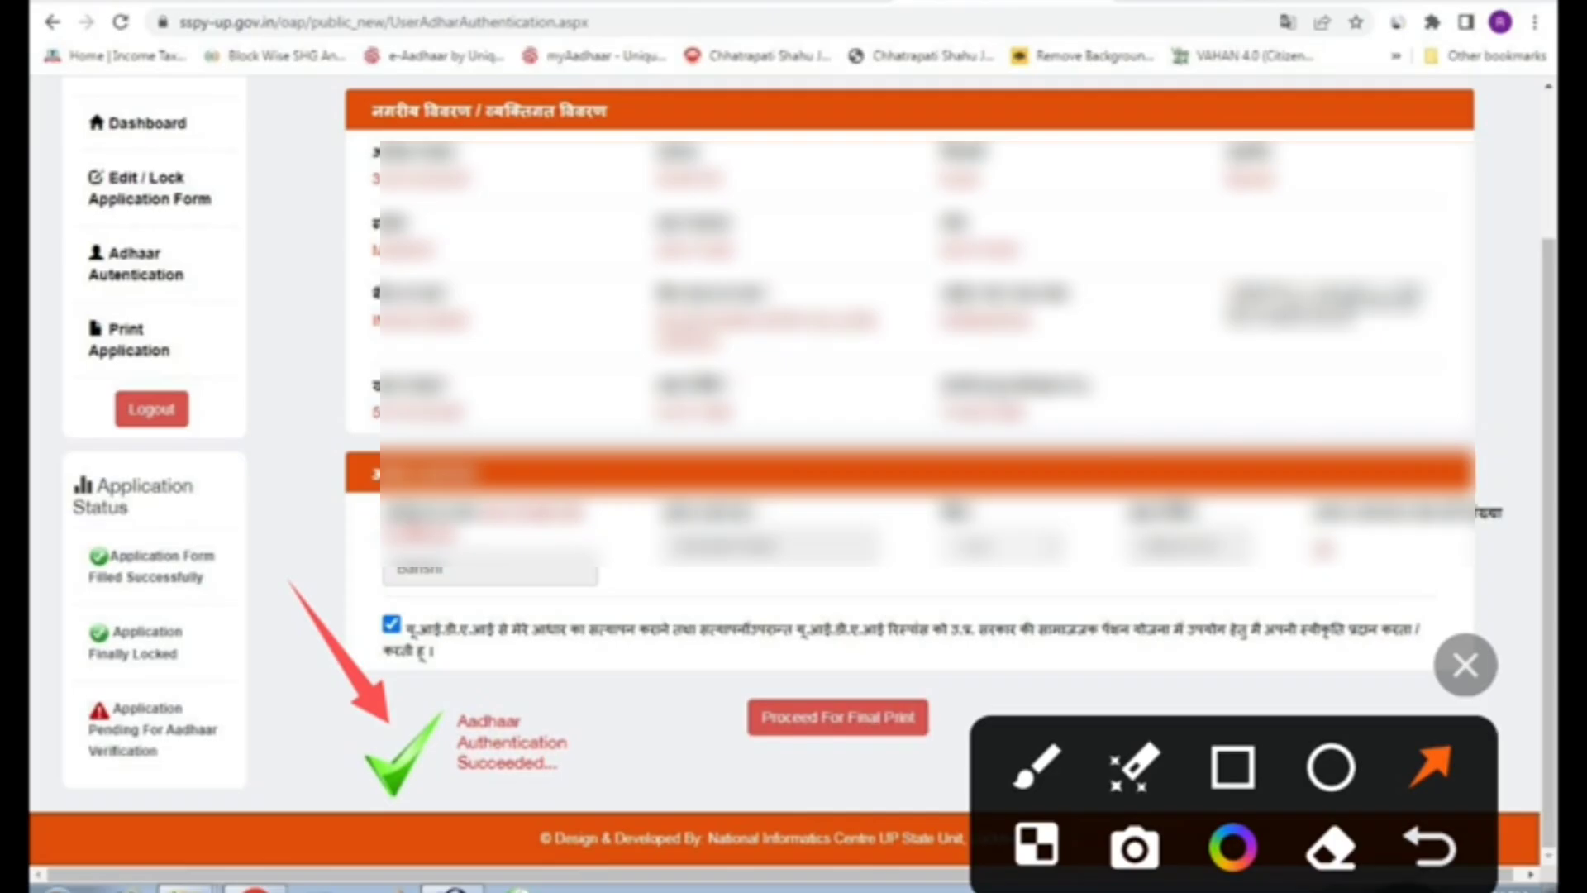
left_click_drag(578, 614, 765, 707)
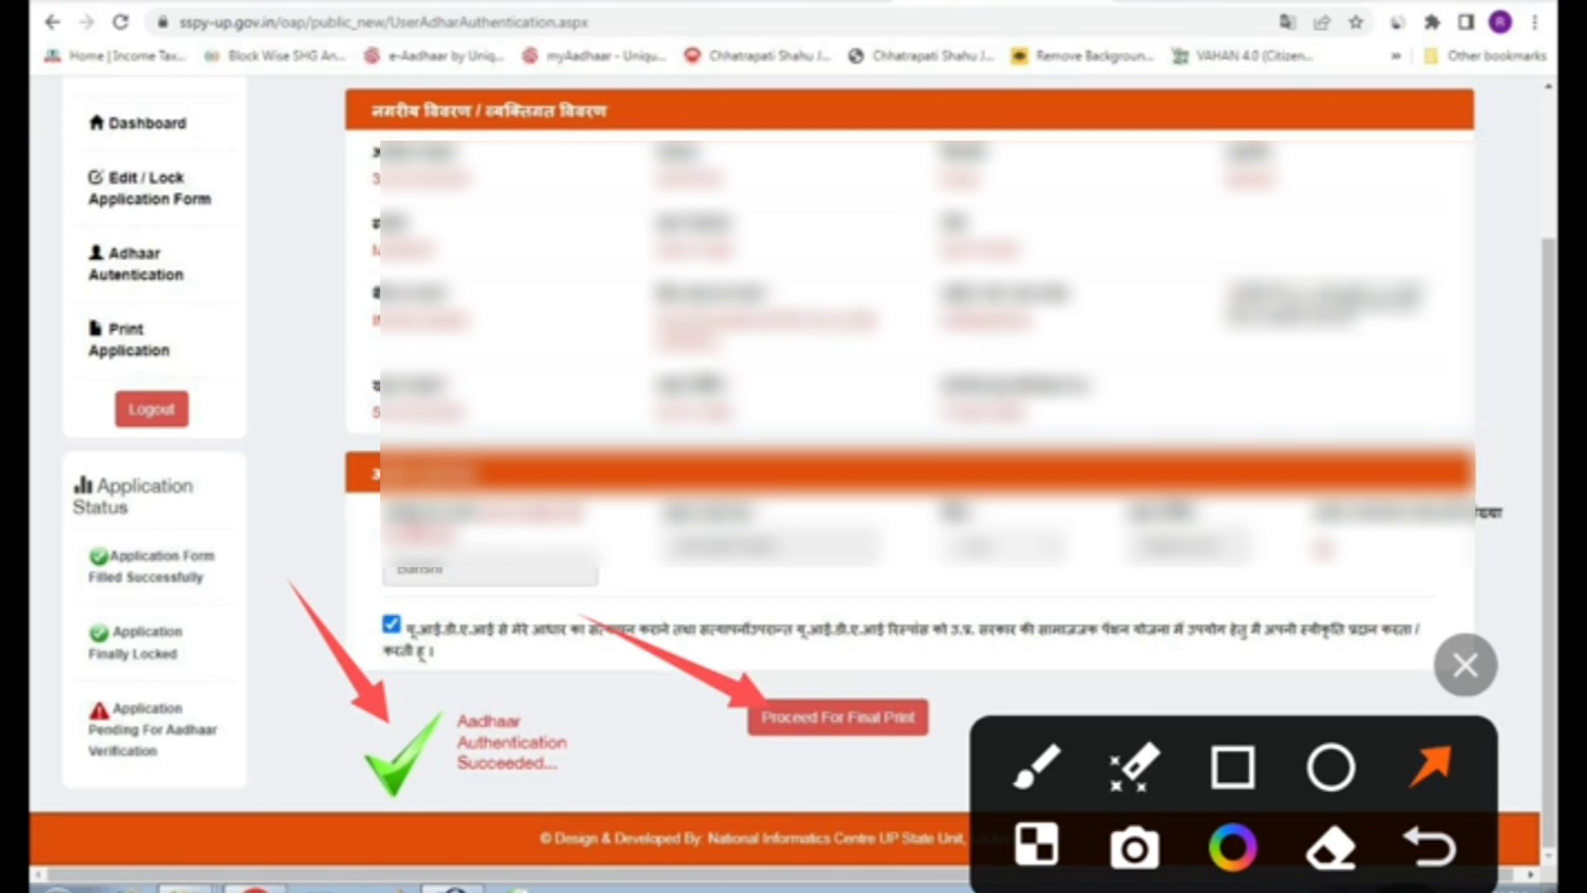
left_click(1465, 664)
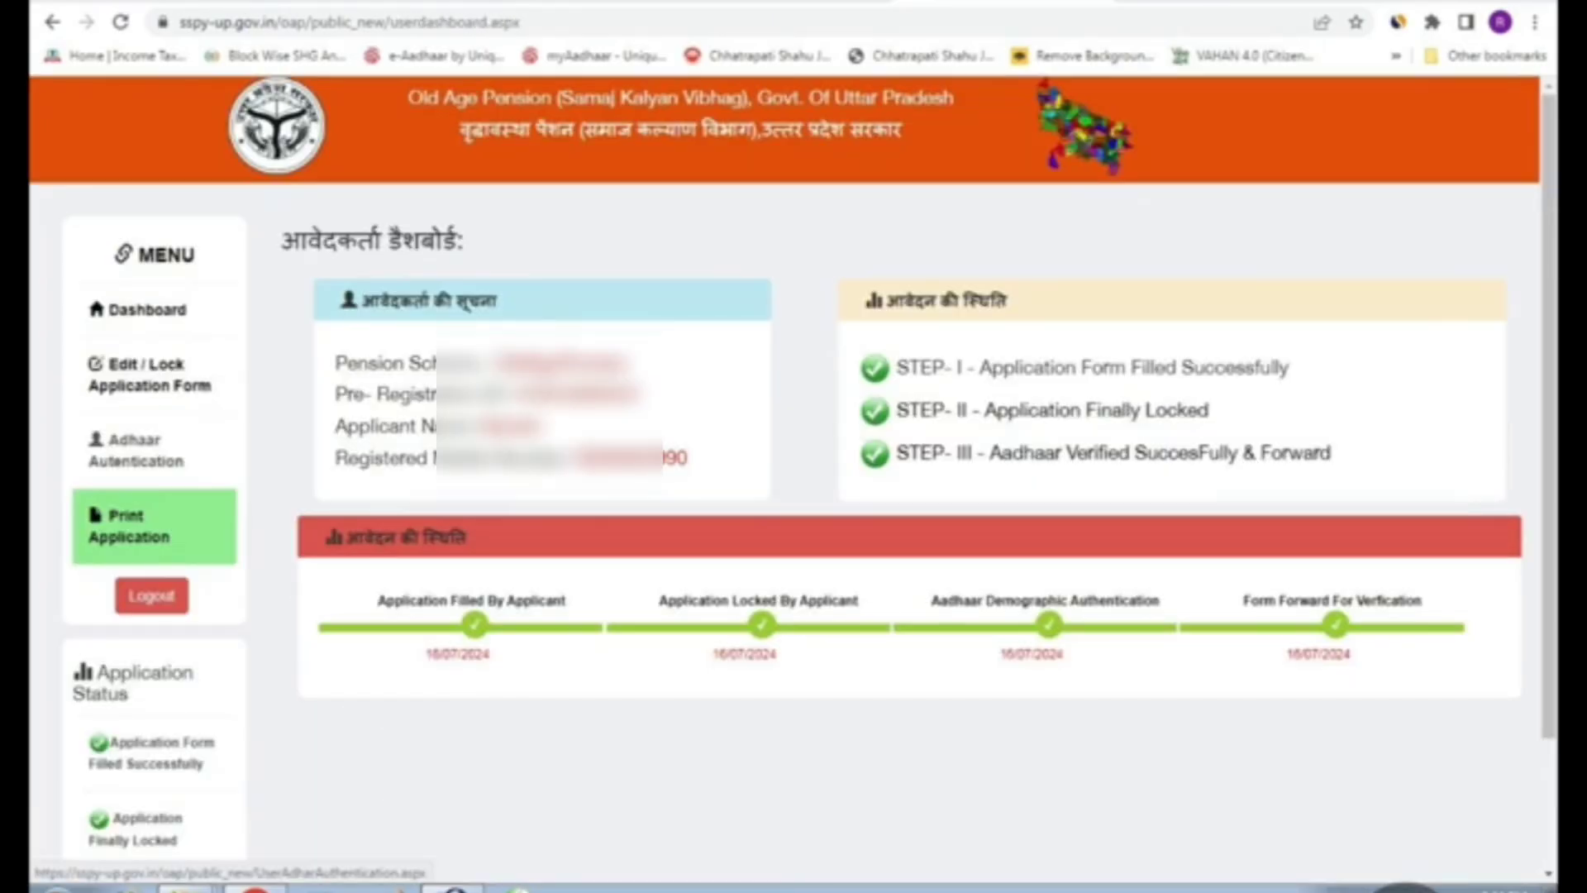
Step: Reopen the drawing overlay, draw arrows to the dashboard's Print Application entry and STEP-II status line, and close the overlay
left_click(1406, 885)
left_click(1486, 715)
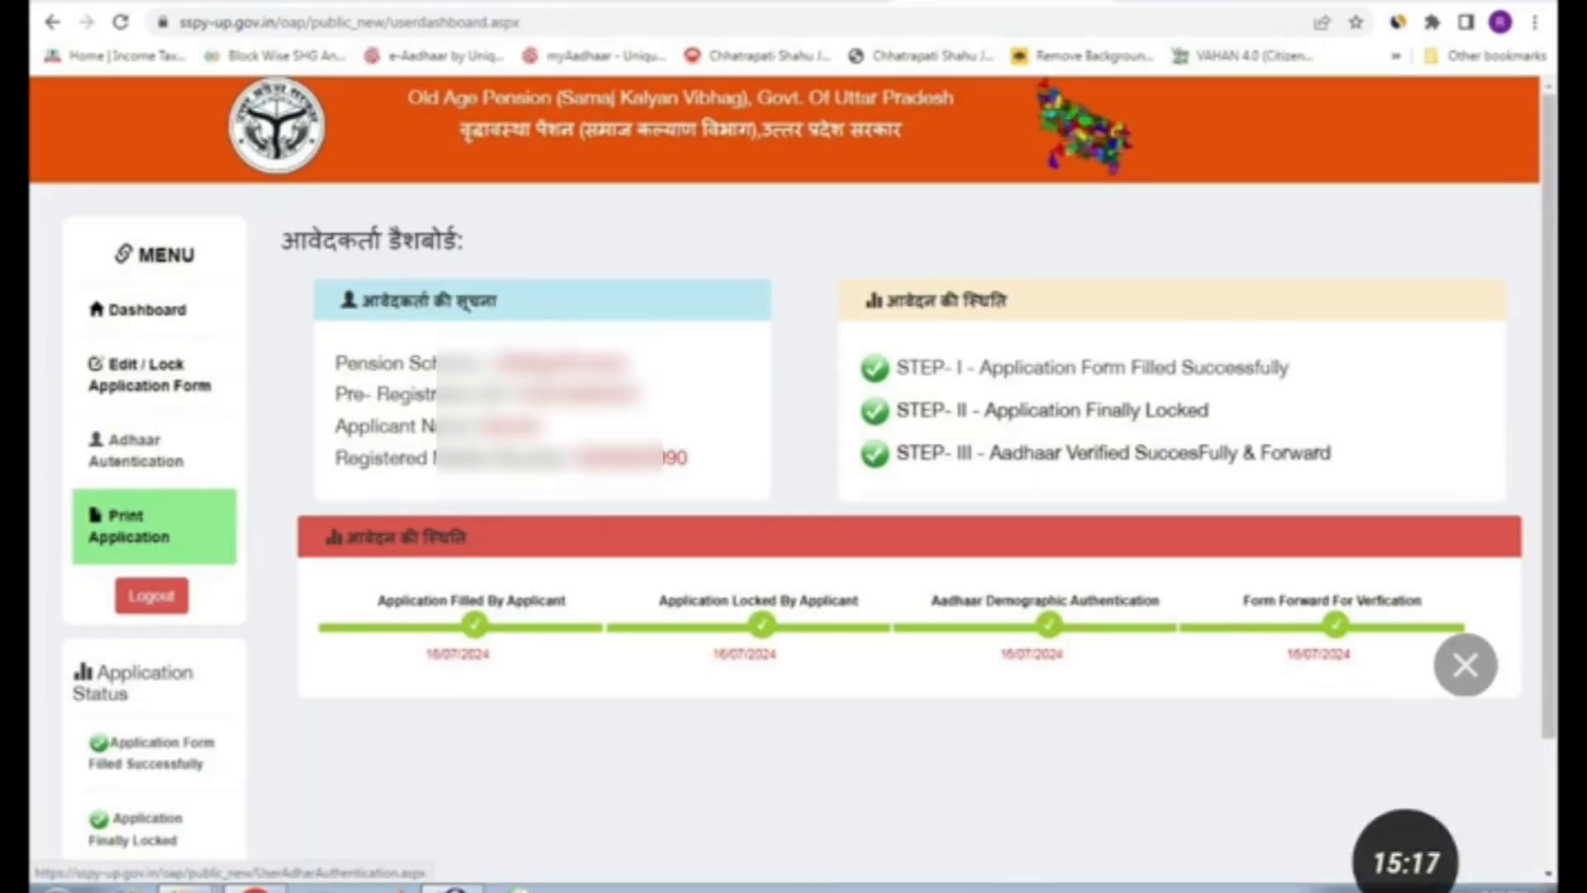
left_click_drag(335, 376, 149, 506)
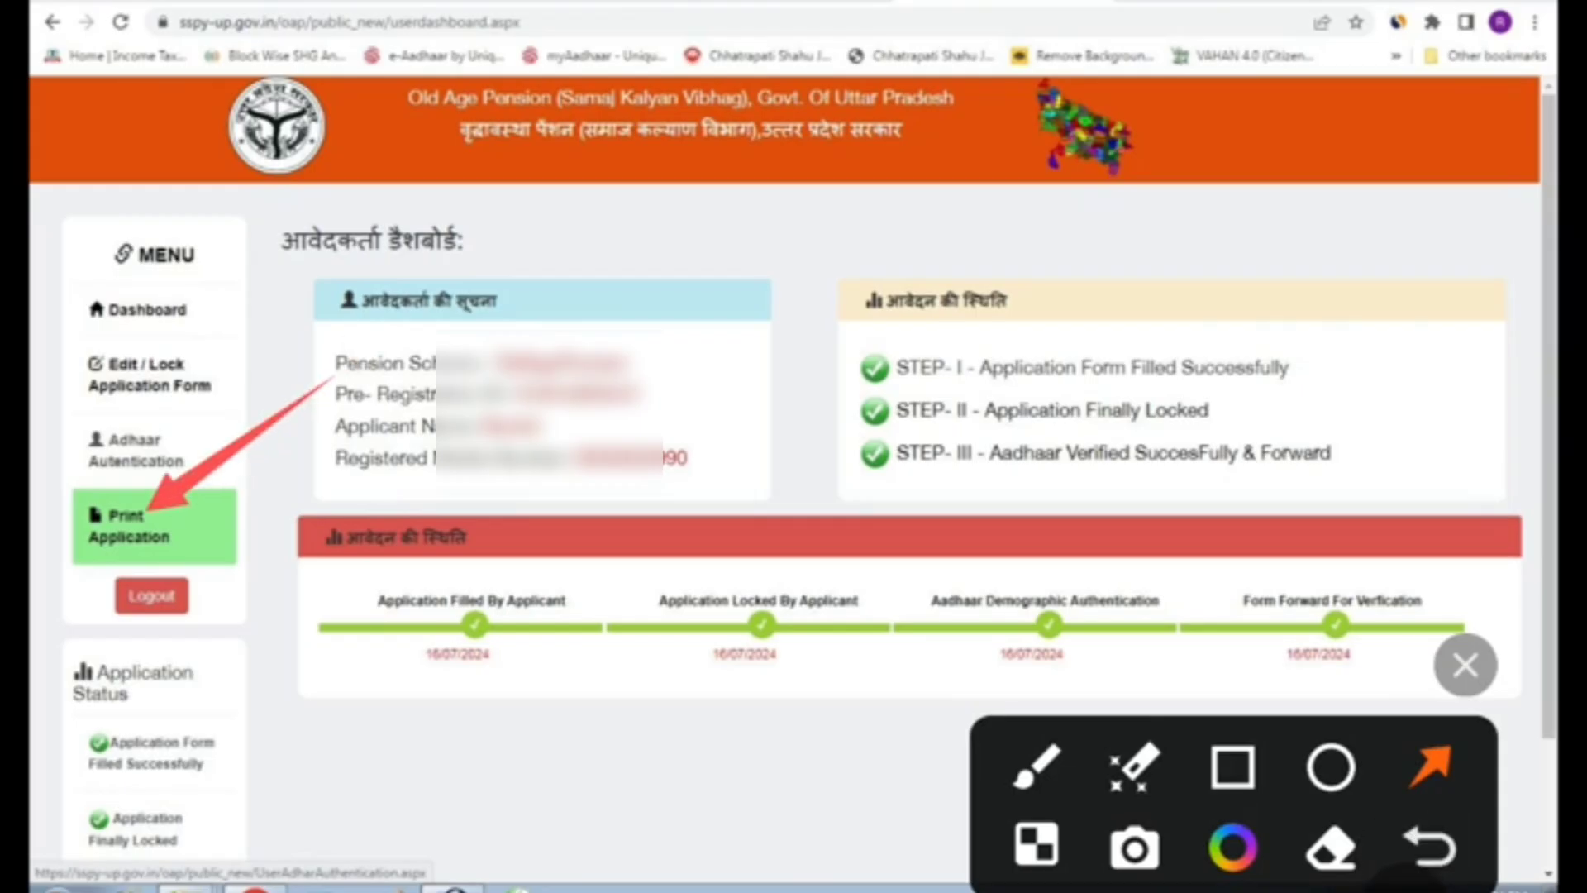
left_click_drag(744, 219, 976, 410)
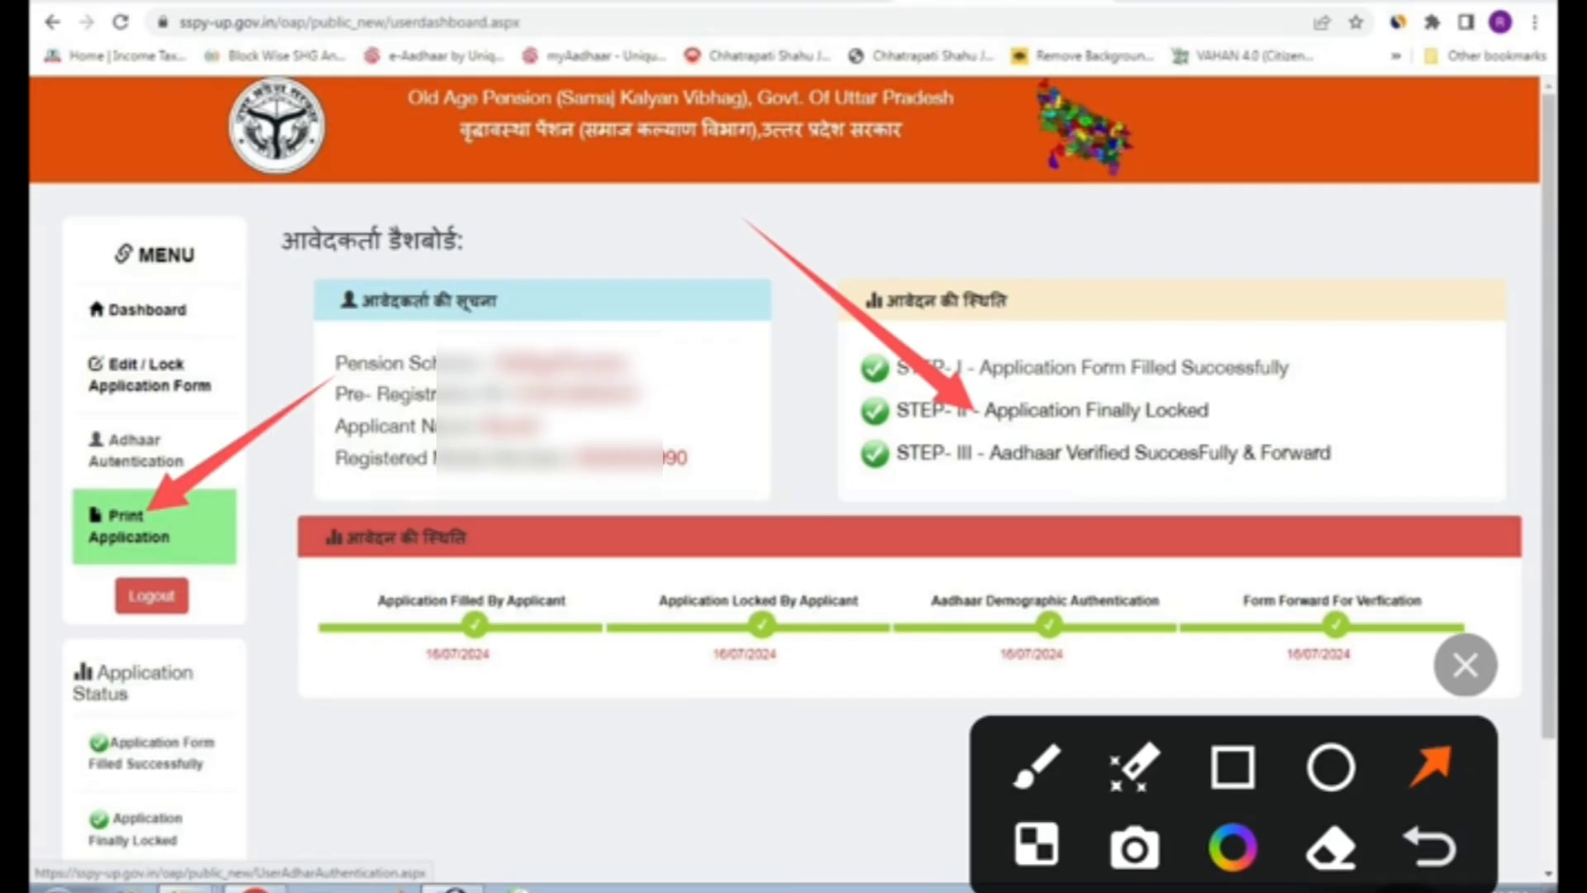
left_click(1465, 665)
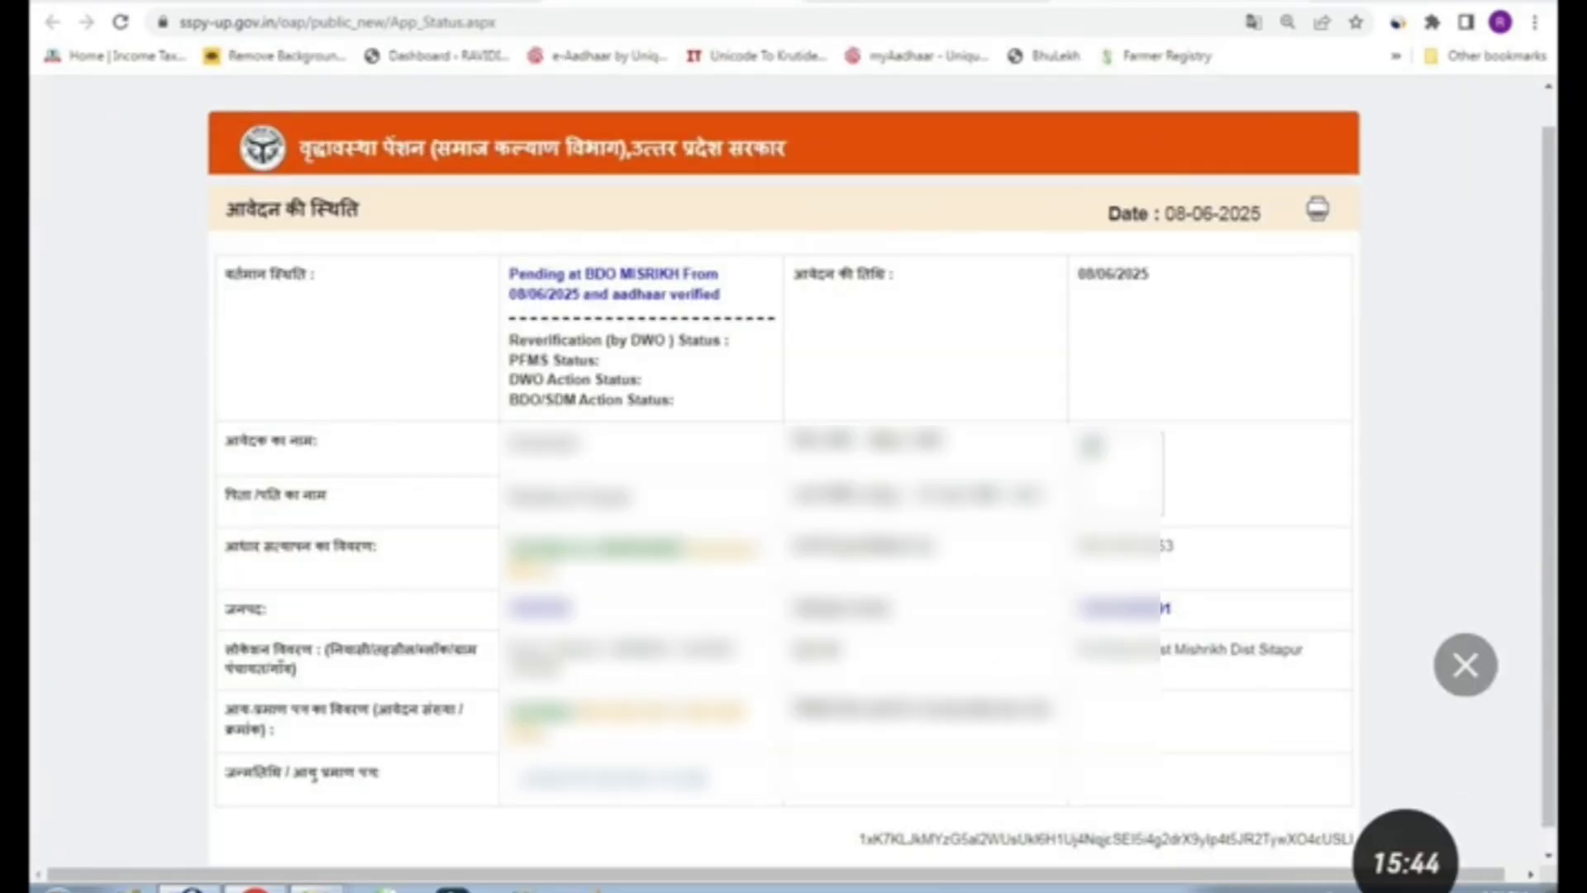
Step: Draw arrows to the application status page's heading, current status details, Aadhaar verification row and print icon, and close the drawing overlay
left_click_drag(104, 387, 249, 241)
left_click_drag(157, 417, 468, 337)
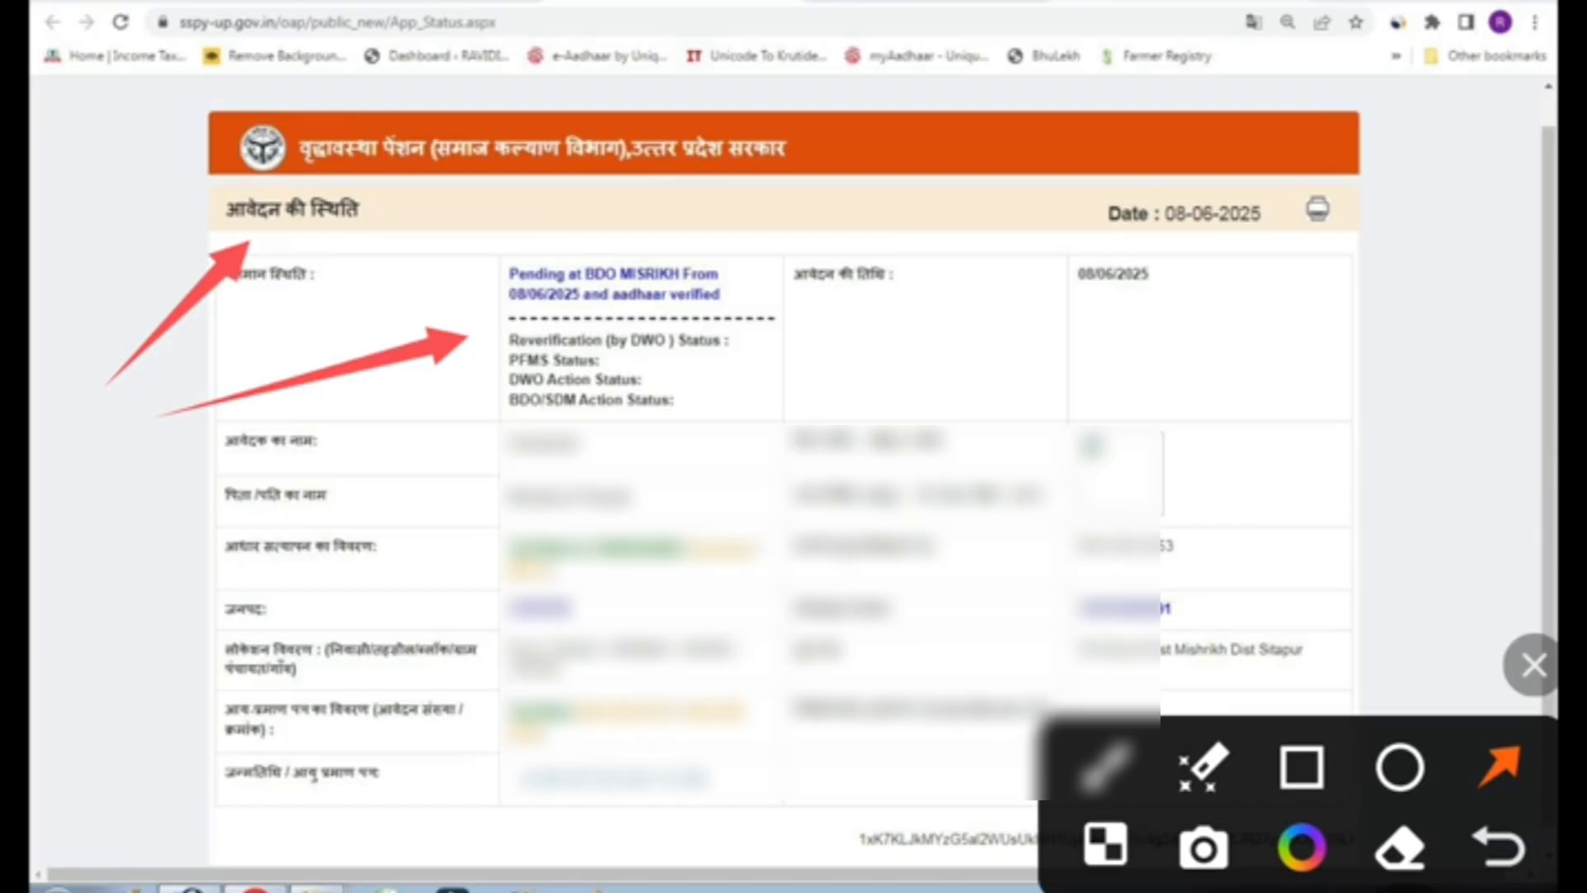
left_click_drag(120, 524, 314, 549)
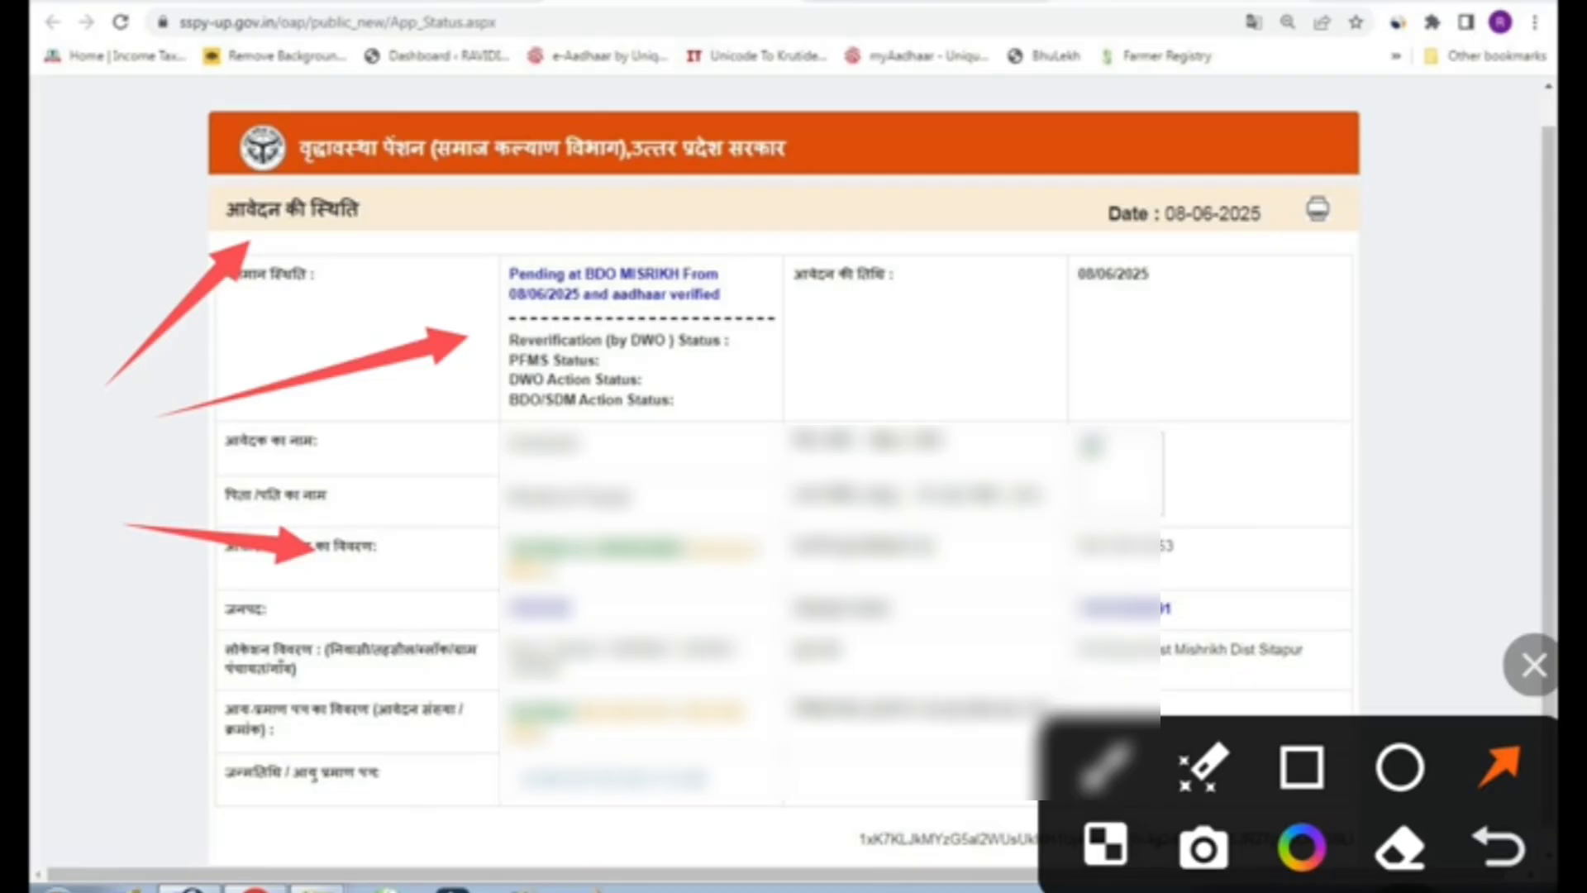
left_click_drag(1430, 460, 1332, 231)
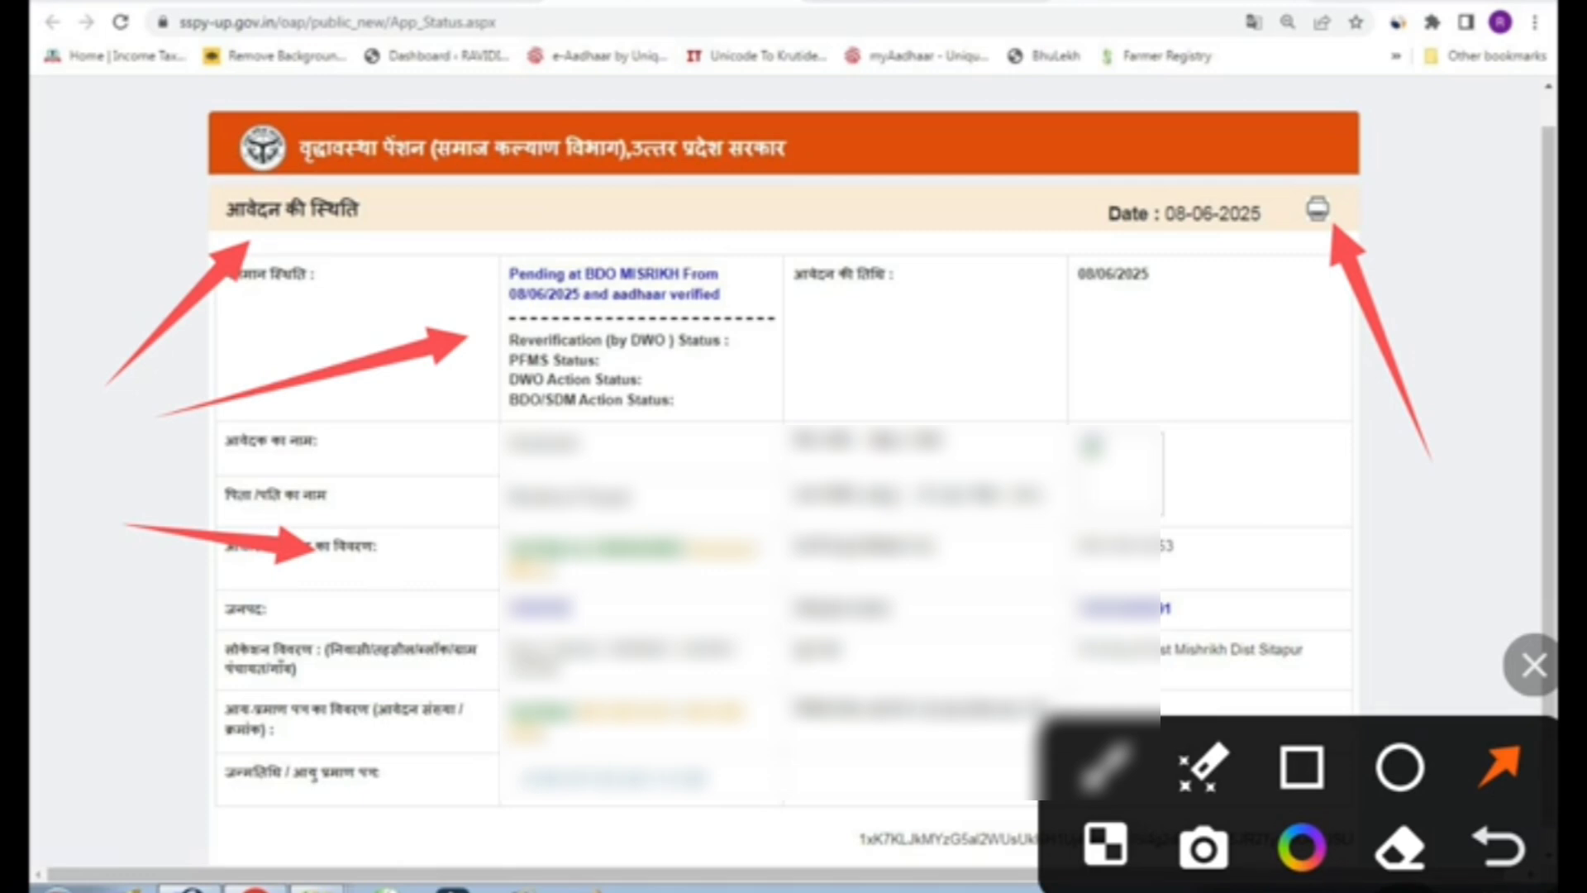
left_click(1534, 664)
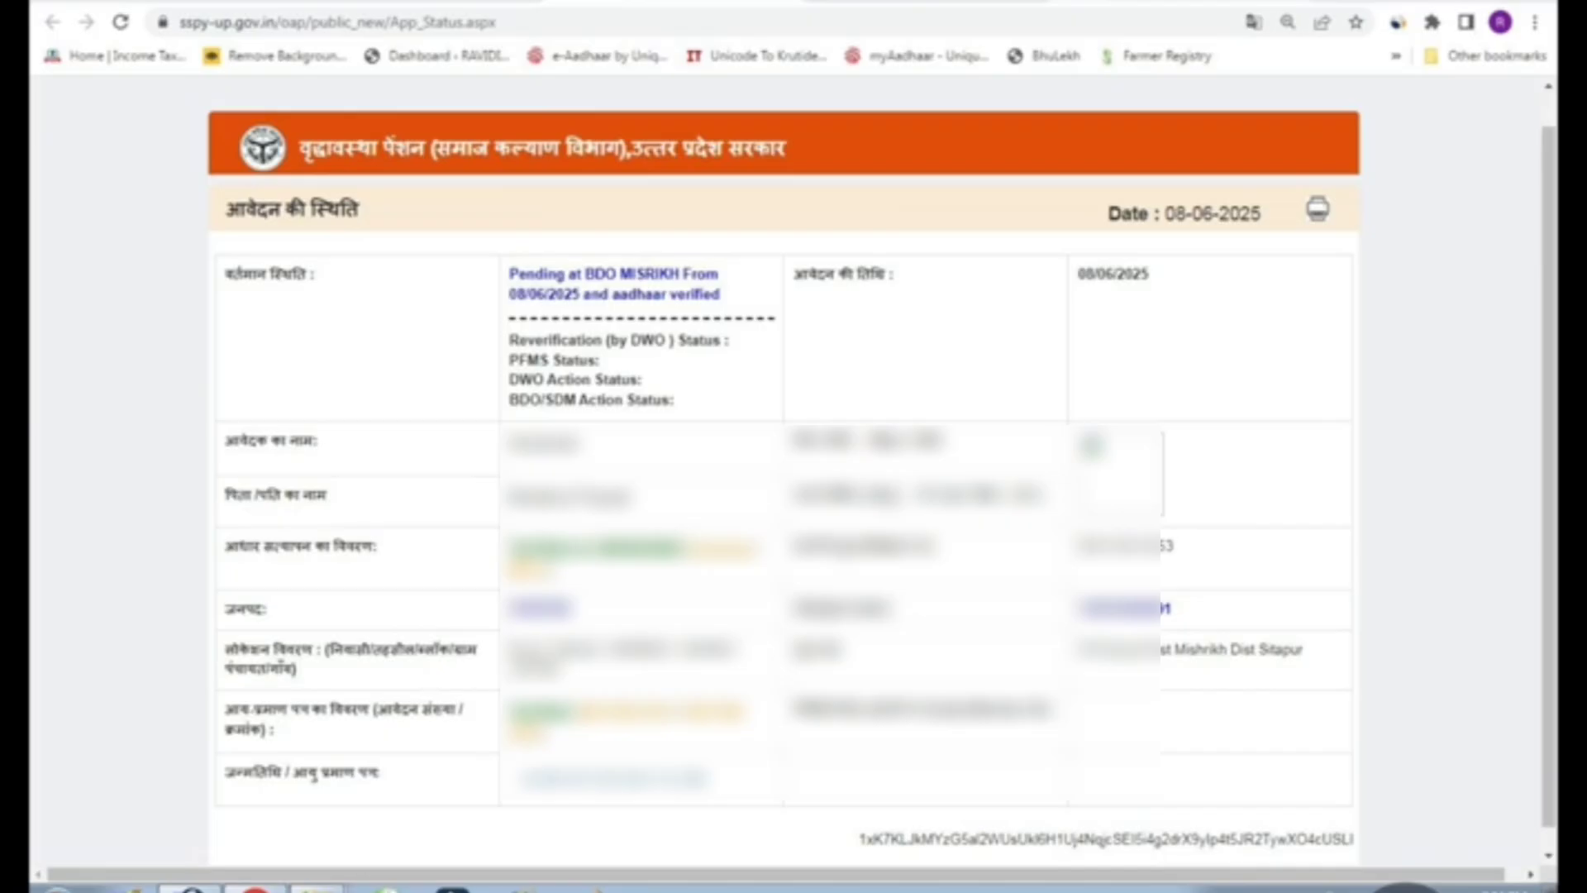